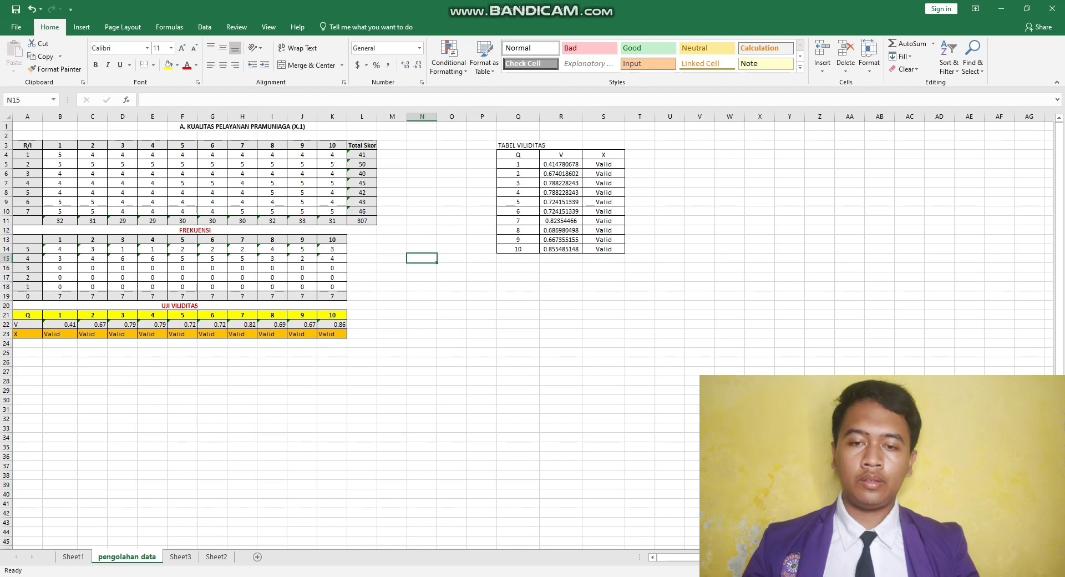
- On Sheet3, enter =SUM(B4:K4) in cell L4 to total the first respondent's scores
left_click(181, 556)
left_click(316, 207)
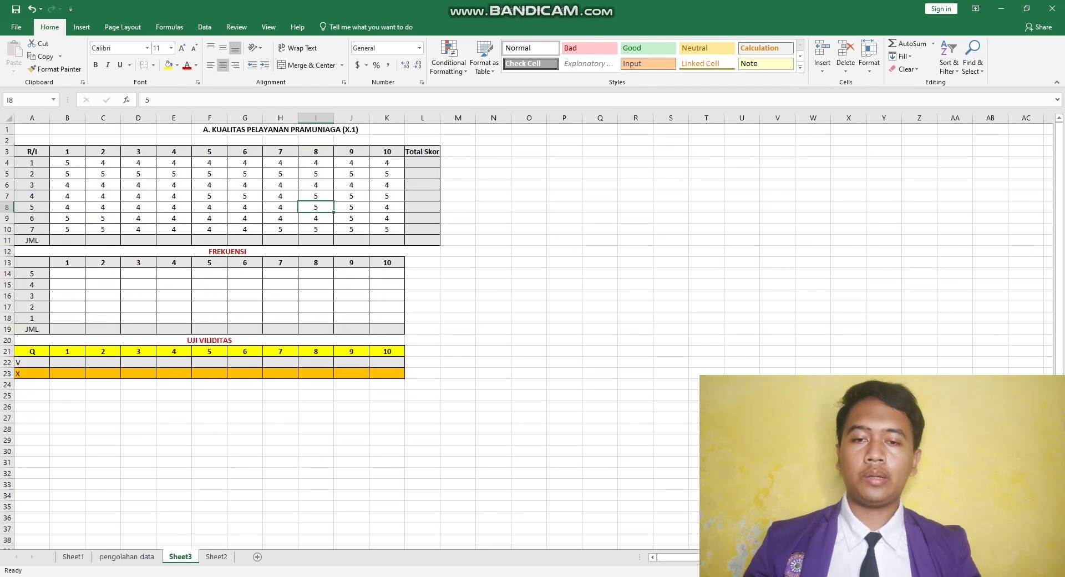
left_click(68, 163)
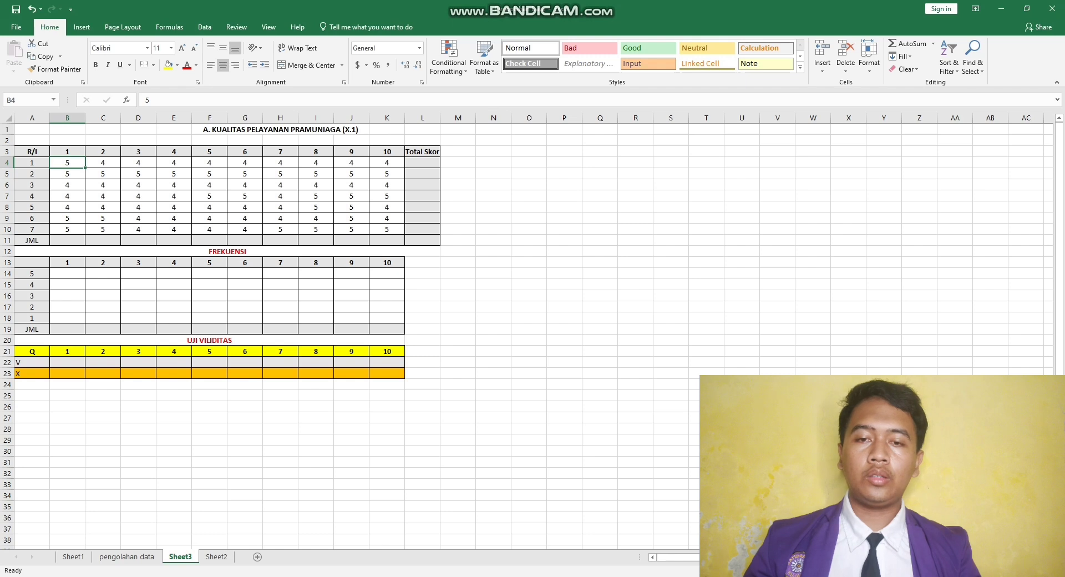
left_click(422, 162)
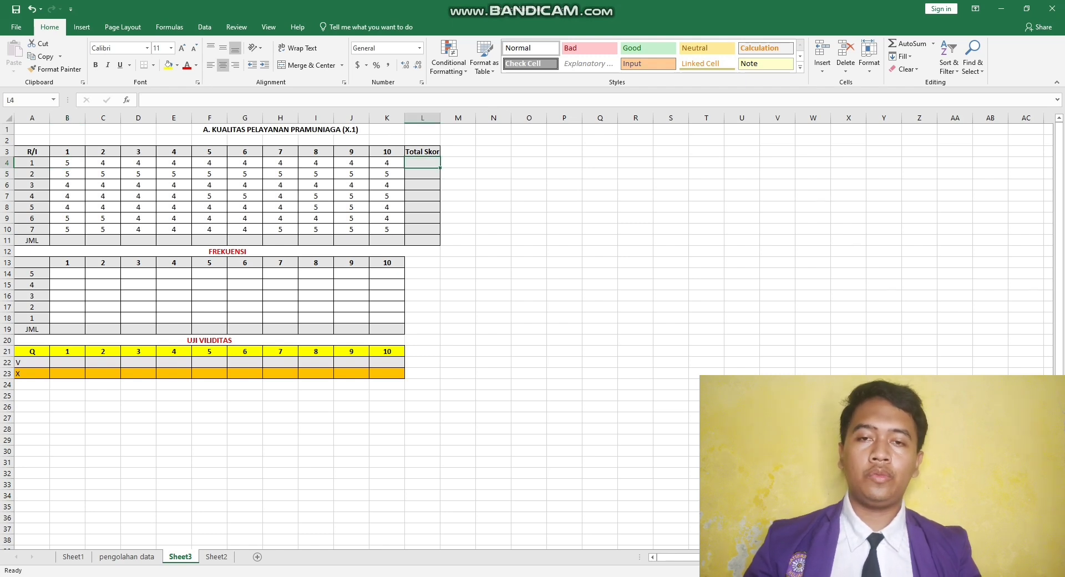
type("=SUM")
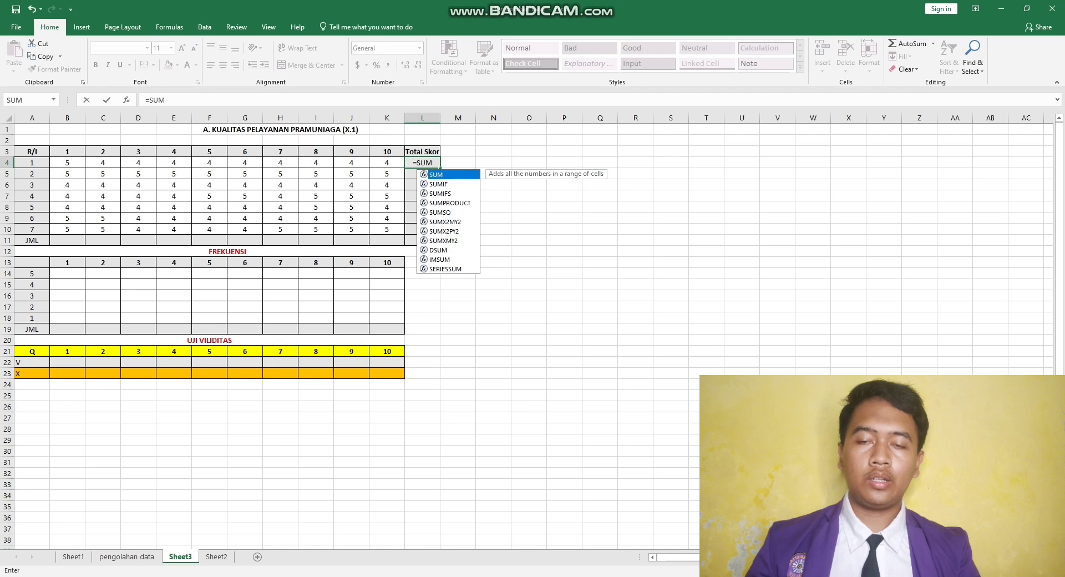
type("(")
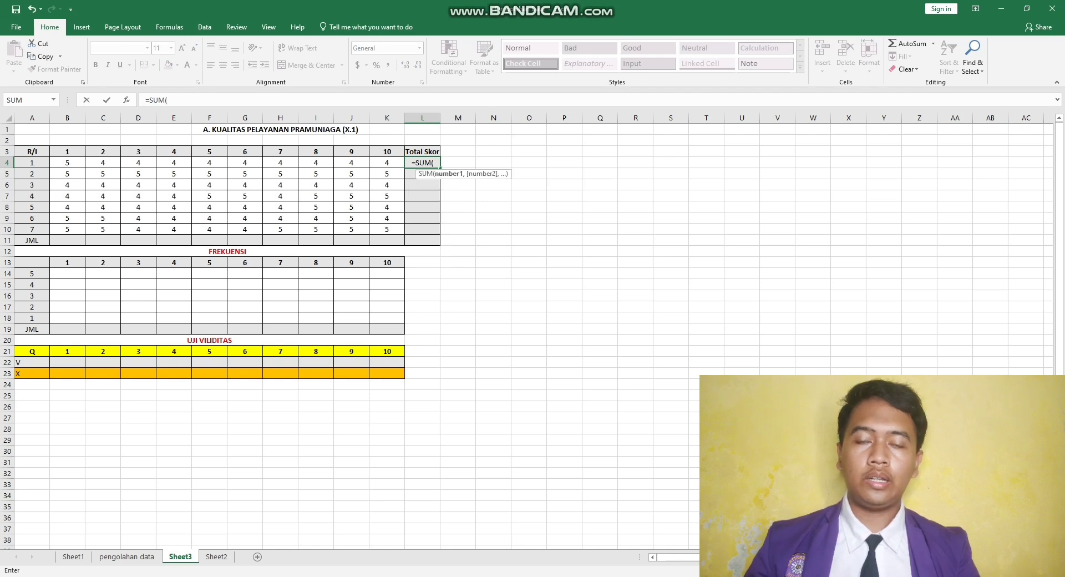
left_click_drag(67, 163, 404, 168)
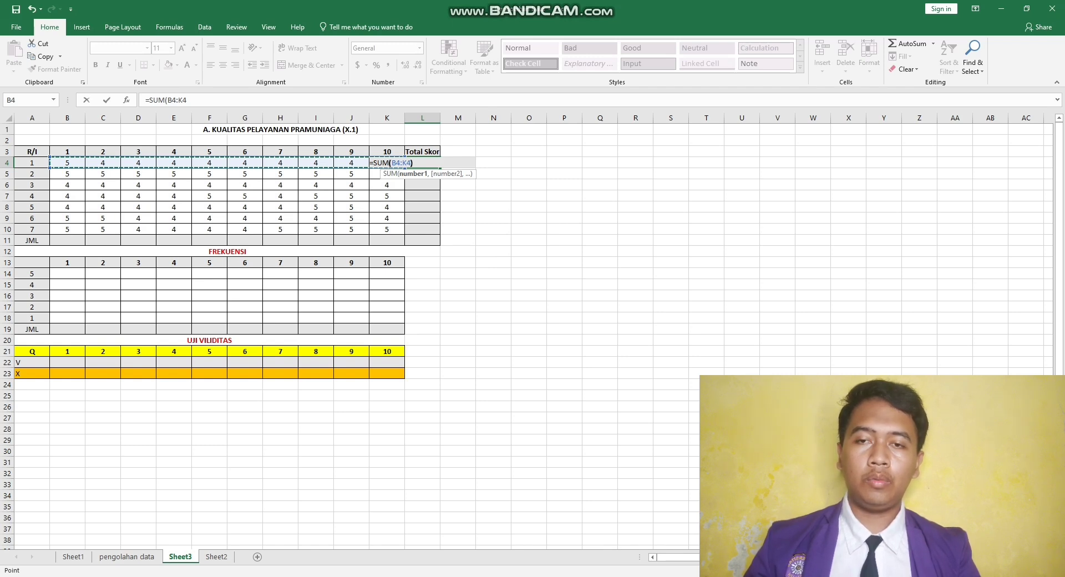
type(")")
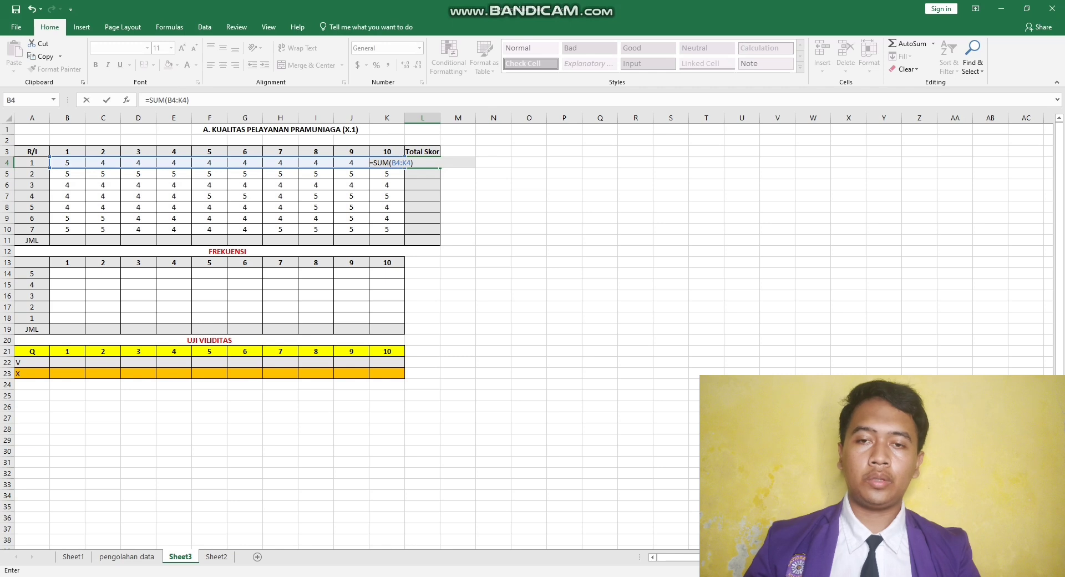
key("Return")
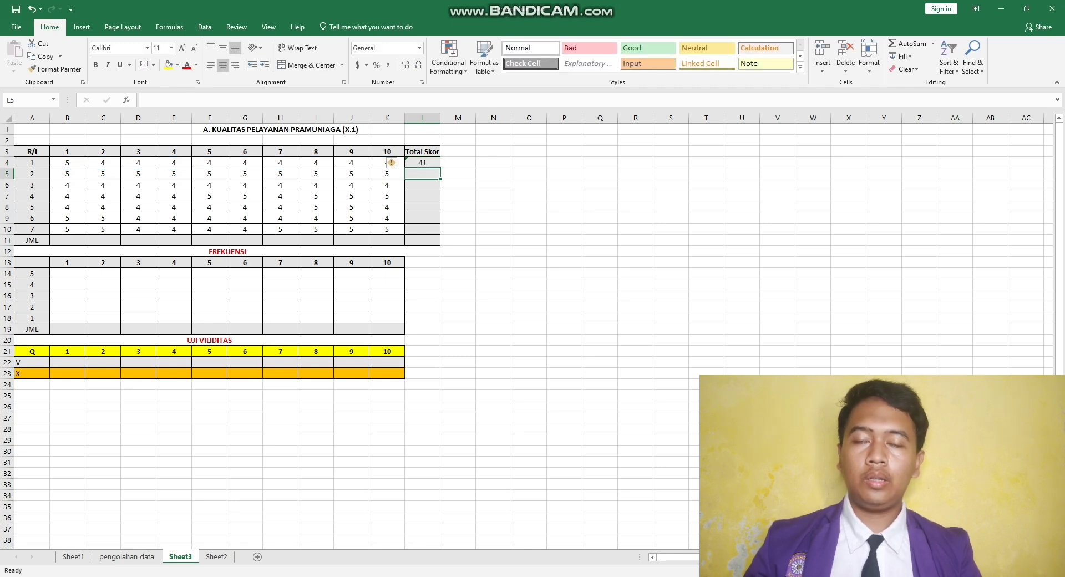
- Fill the Total Skor formula from L4 down through L10 for the remaining respondents
left_click(422, 164)
left_click_drag(440, 168, 440, 229)
left_click(458, 218)
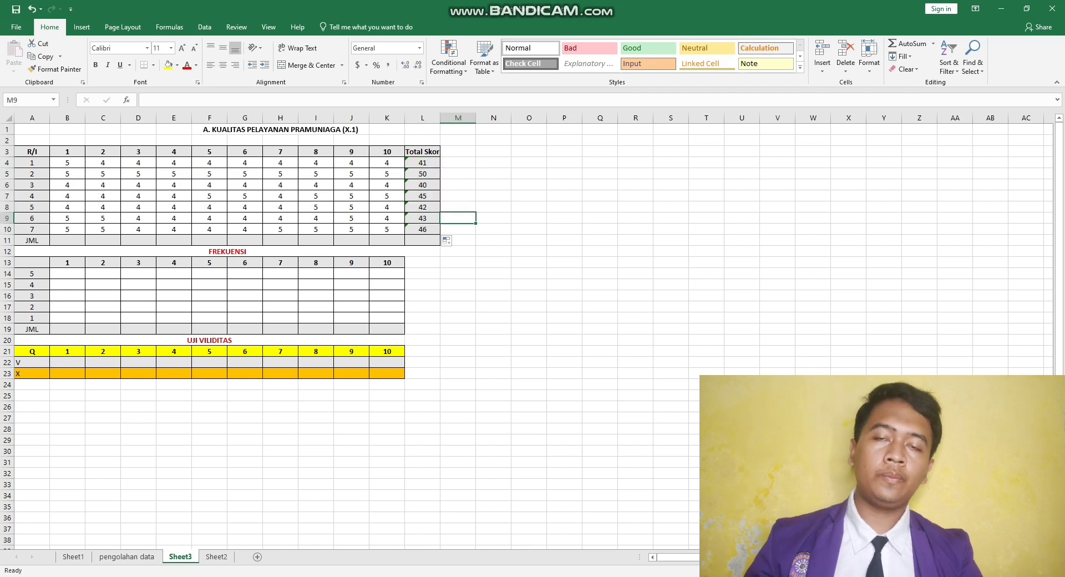
- Enter =SUM(B4:B10) in cell B11 of the JML row to total question 1
left_click(423, 240)
left_click(67, 241)
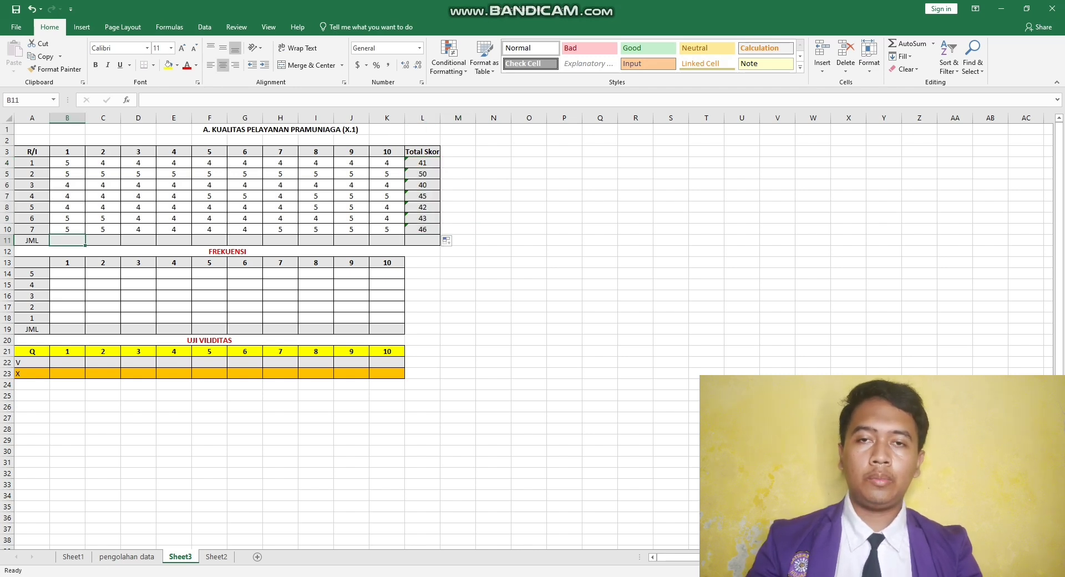
type("=SUM(B4:B11)")
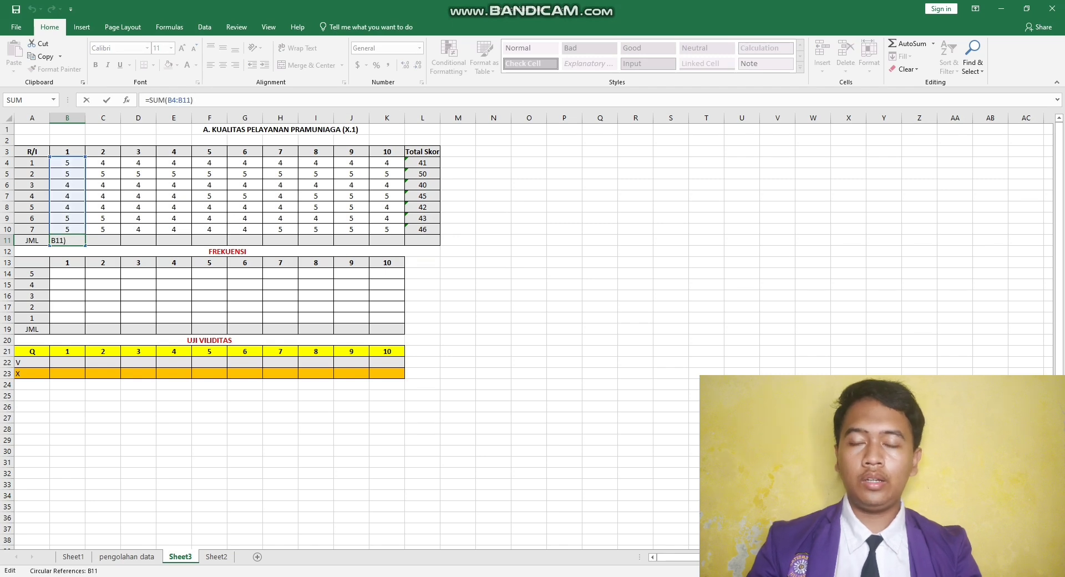
key("BackSpace")
key("BackSpace")
key("BackSpace")
key("BackSpace")
key("BackSpace")
key("BackSpace")
key("BackSpace")
key("BackSpace")
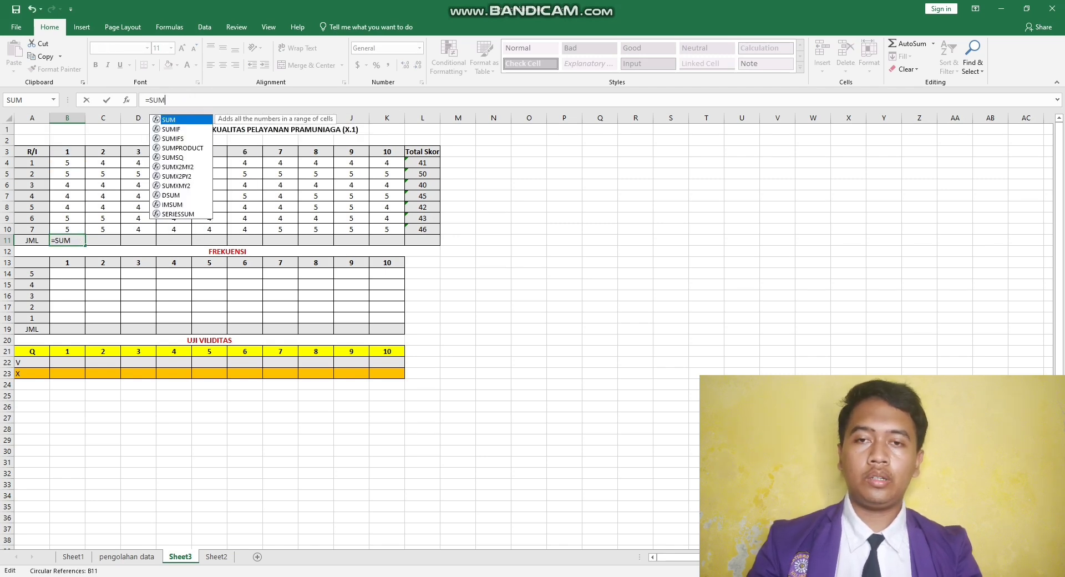
type("(")
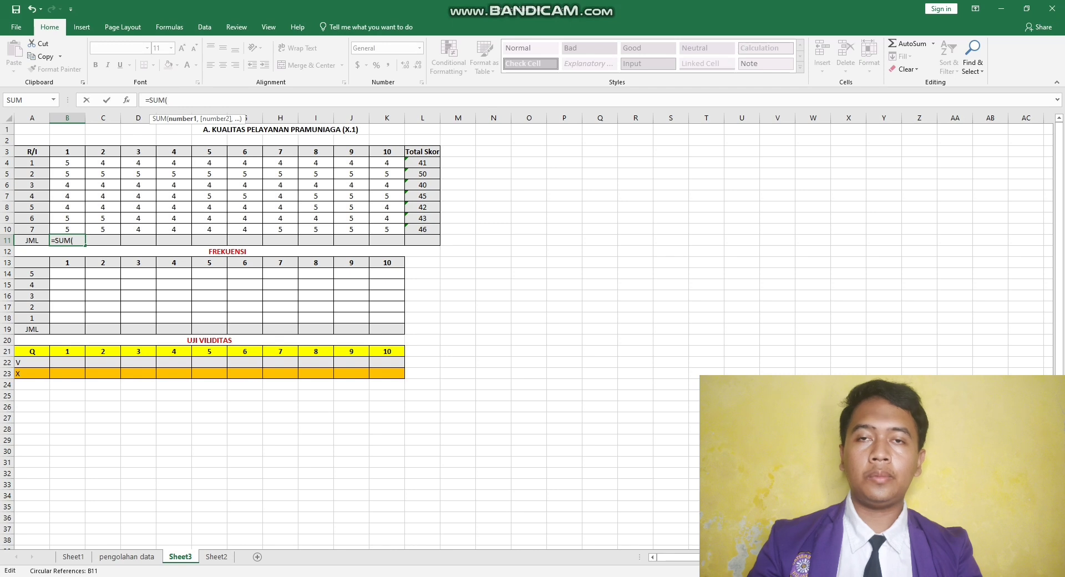
left_click_drag(67, 162, 67, 229)
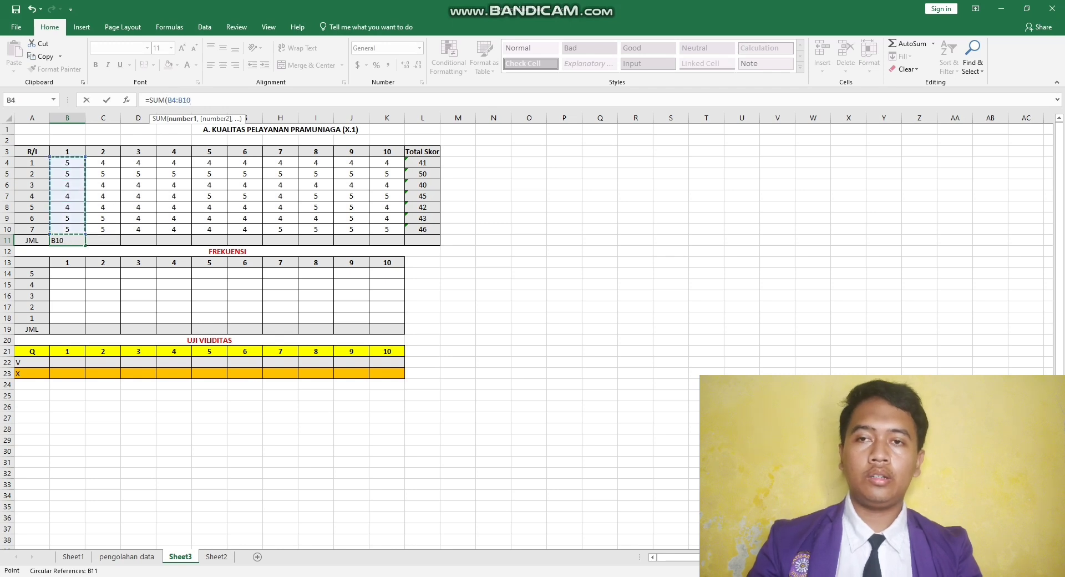
key("Return")
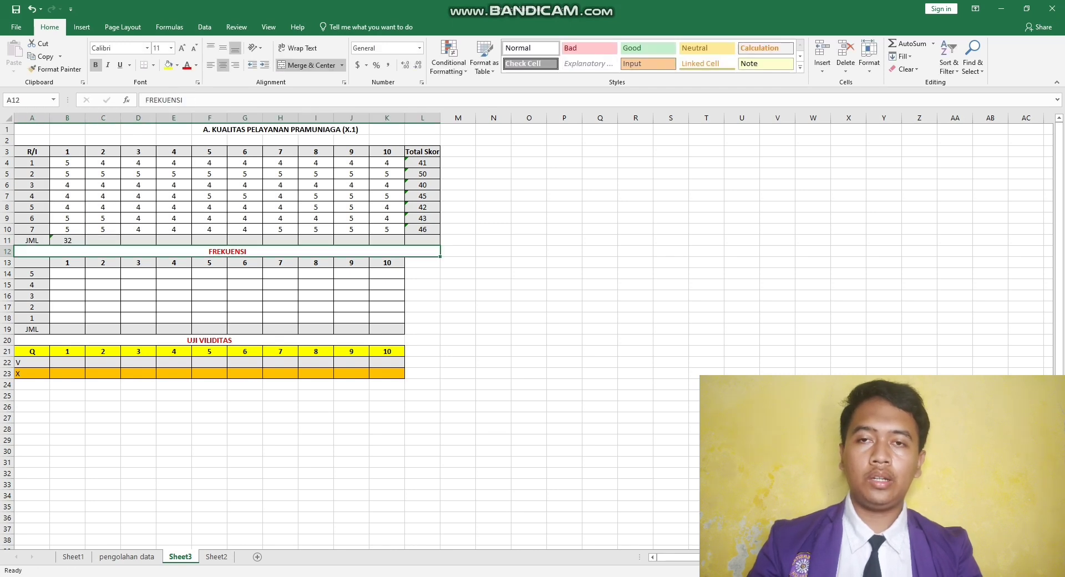
- Fill the JML sum formula from B11 across the row through the Total Skor cell L11
left_click(67, 240)
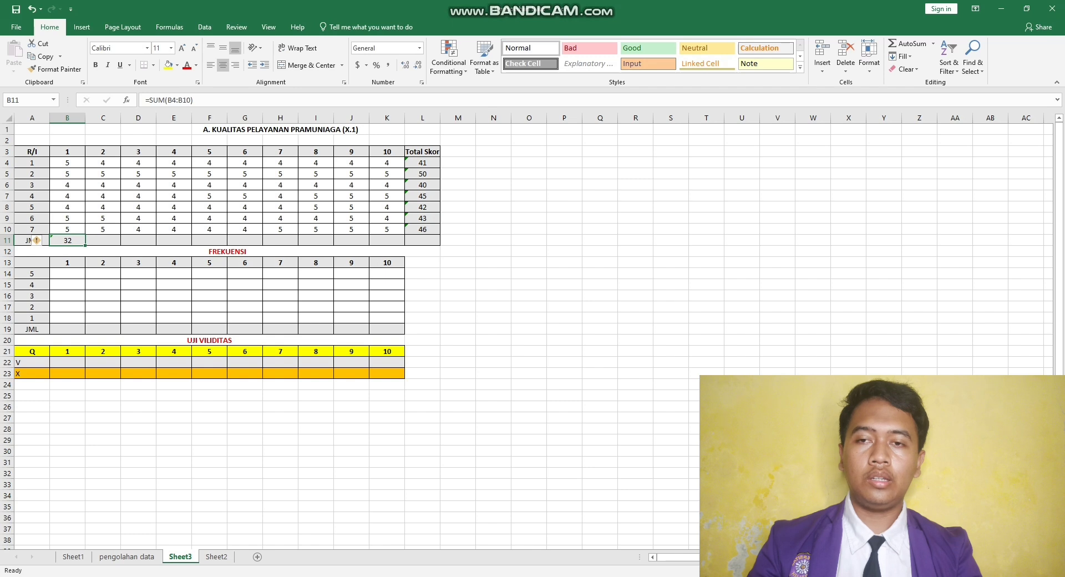
left_click_drag(86, 245, 405, 245)
left_click(423, 240)
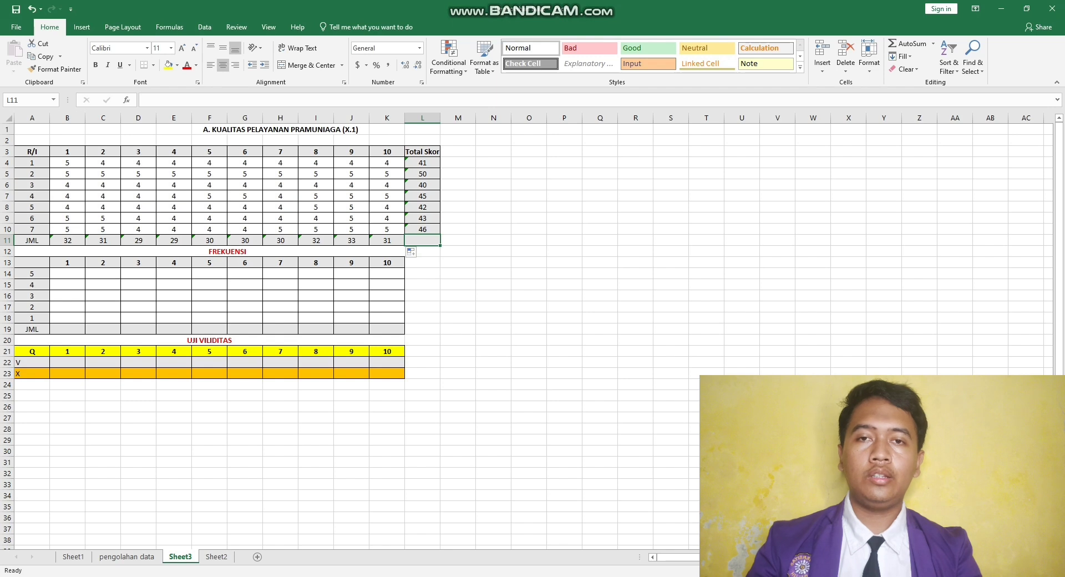
double_click(422, 240)
left_click(395, 242)
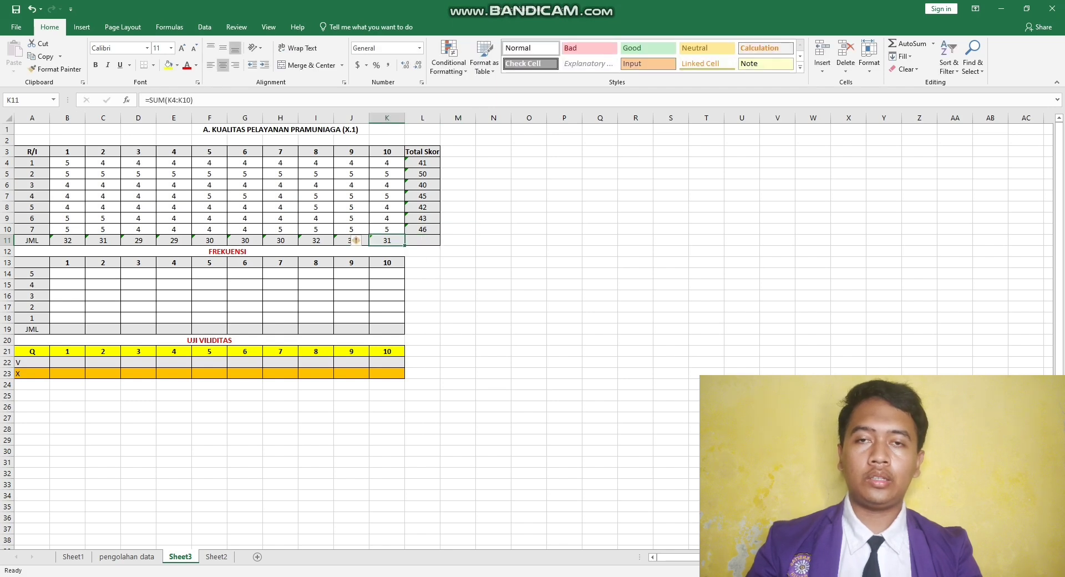
left_click_drag(405, 245, 428, 242)
left_click(493, 240)
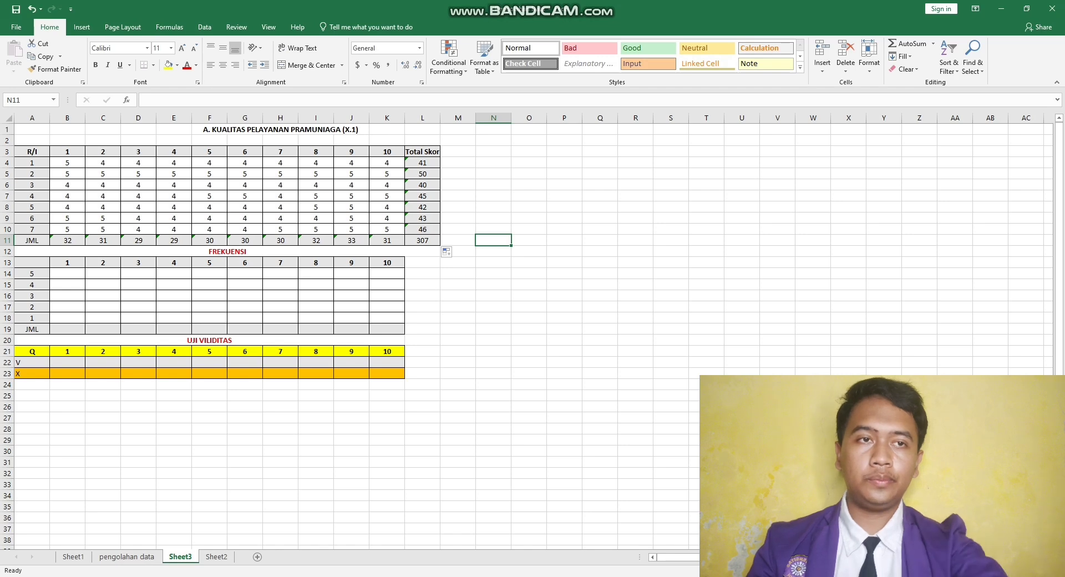
- Check the frequency table on the pengolahan data sheet, and enter =COUNTIF(B4:B10,$A$14) in Sheet3's cell B14
left_click(128, 557)
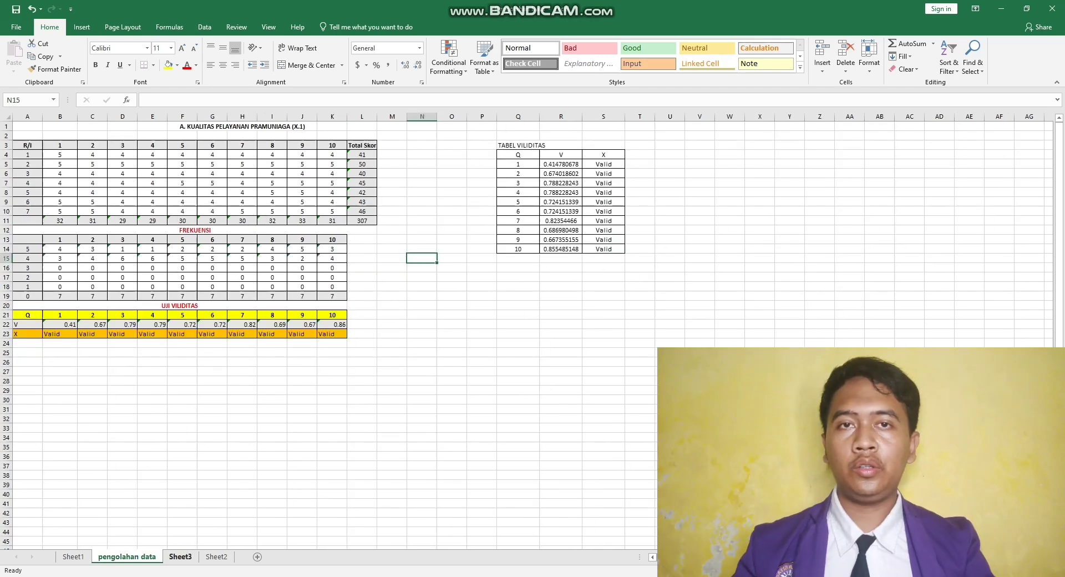
left_click(181, 557)
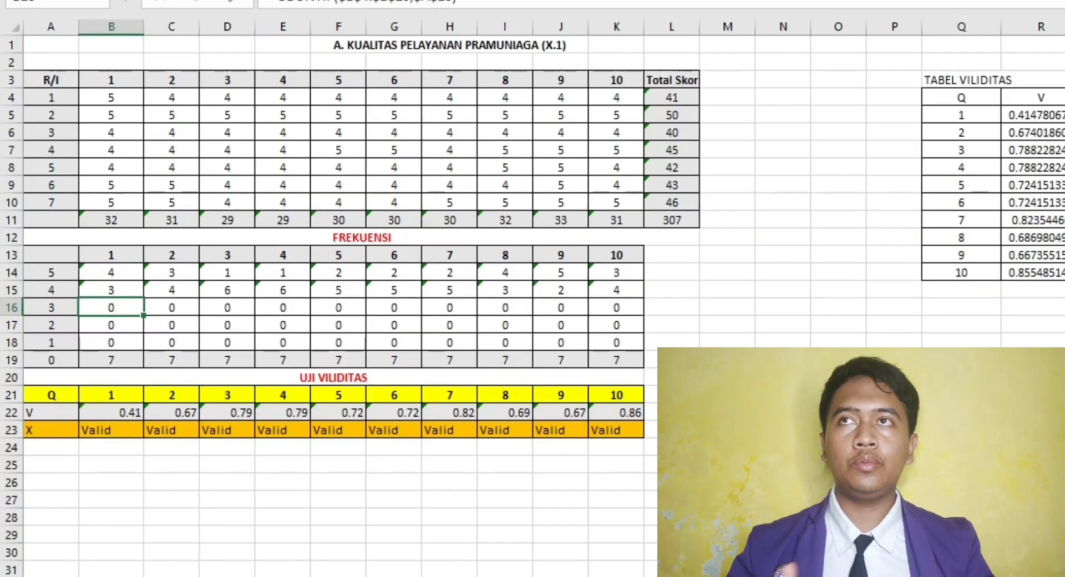
left_click(110, 290)
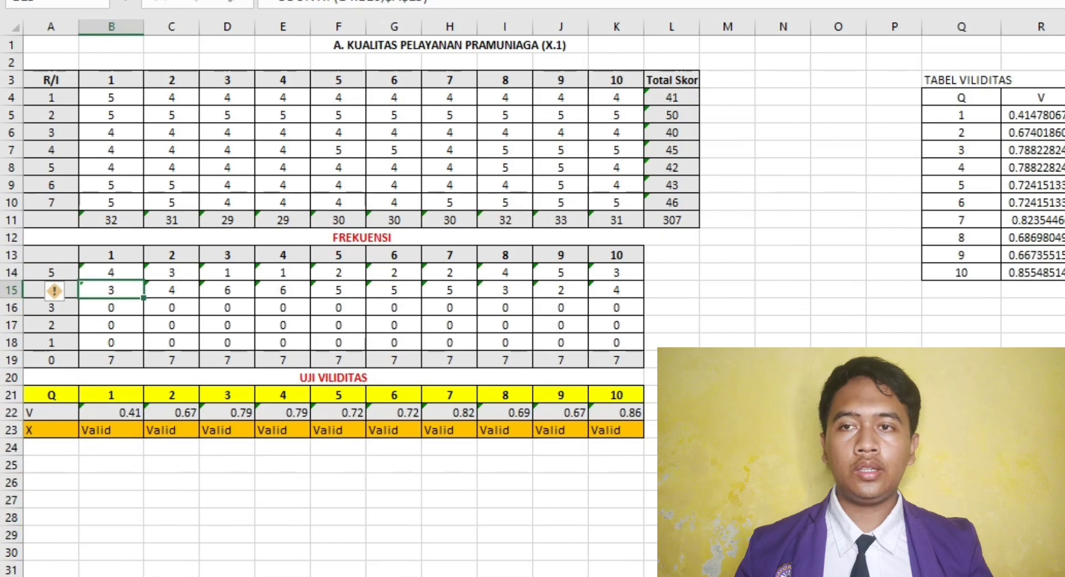
left_click(111, 308)
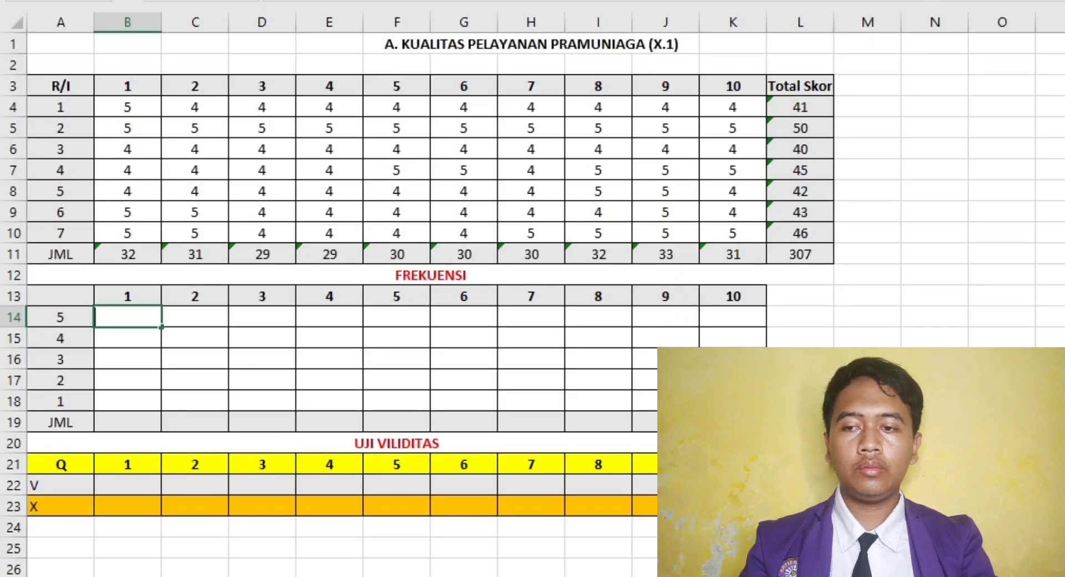
type("=COUNT")
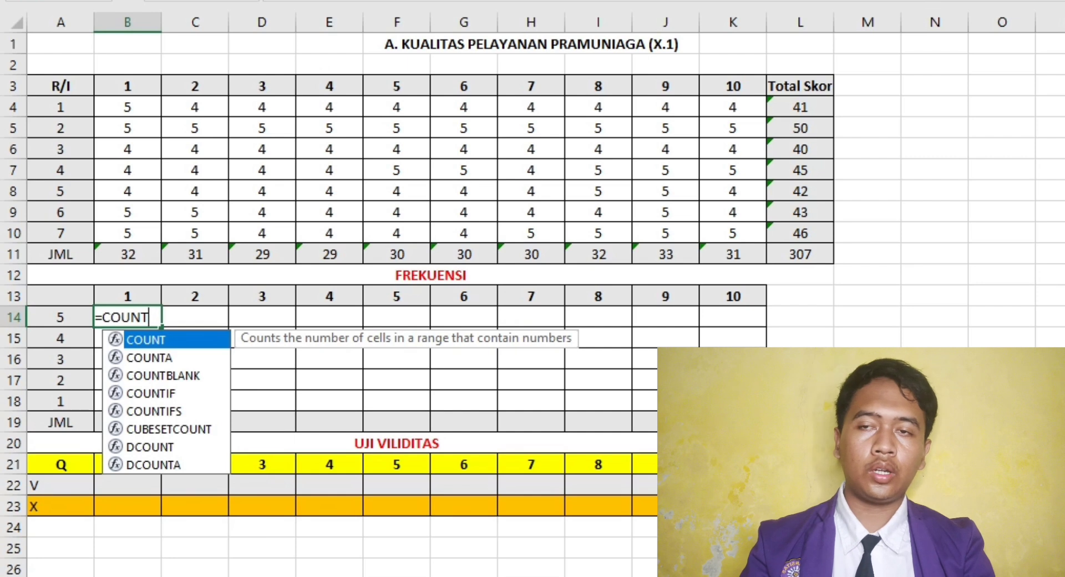
type("IF(B4:B10")
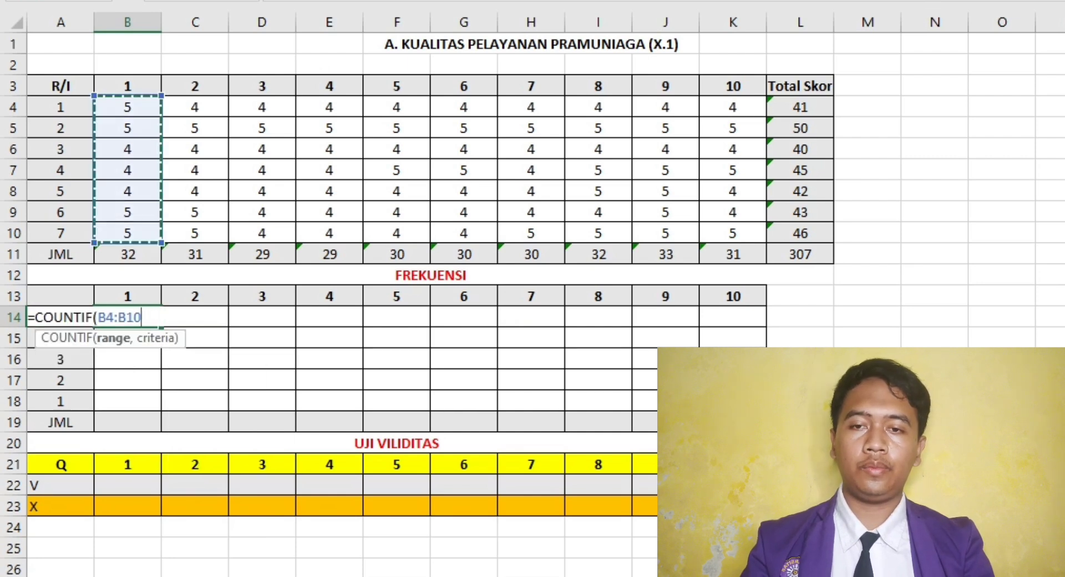
type(",")
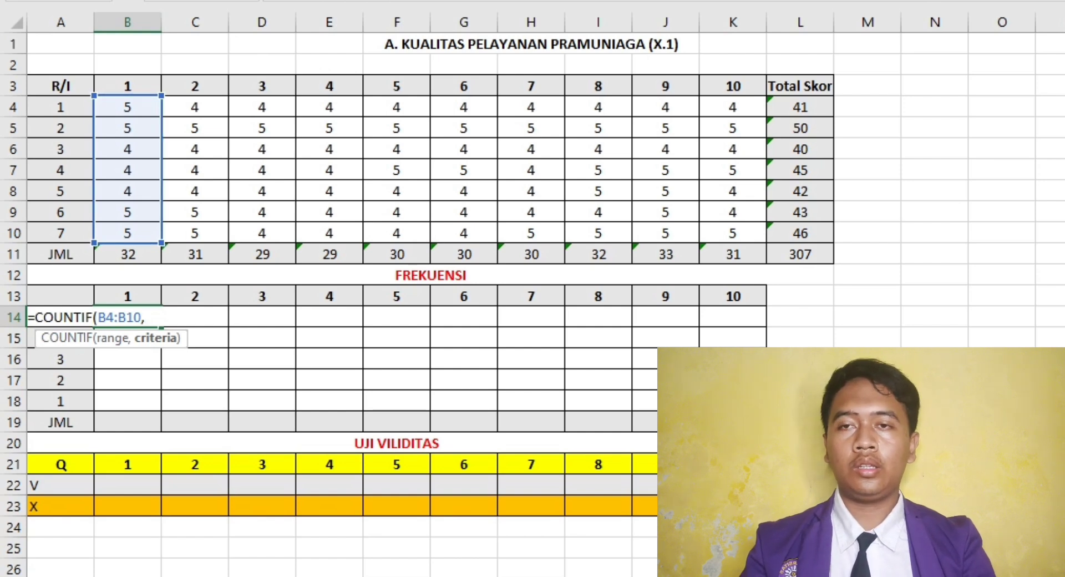
type("A")
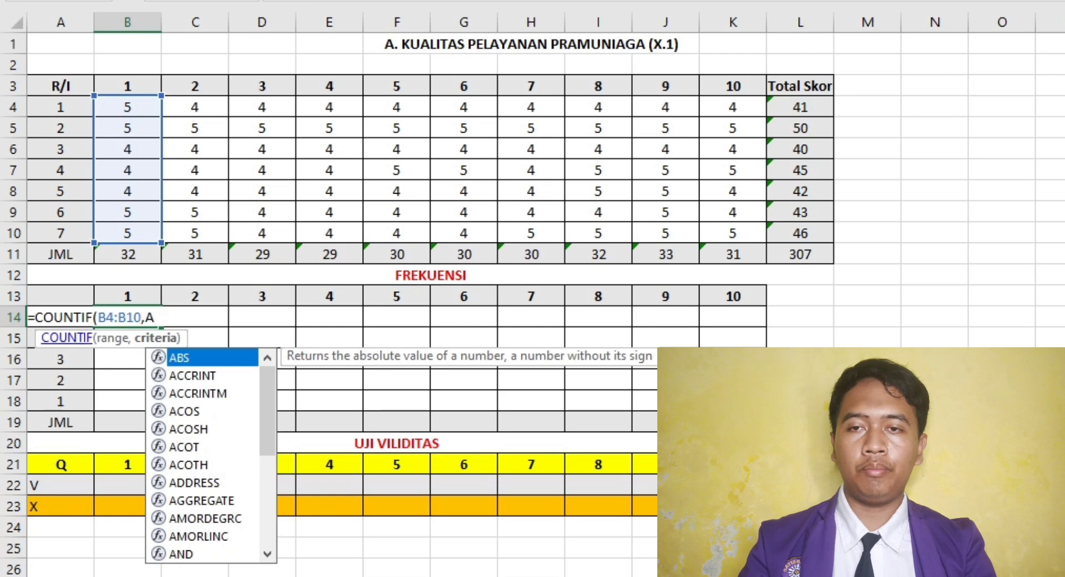
type("14")
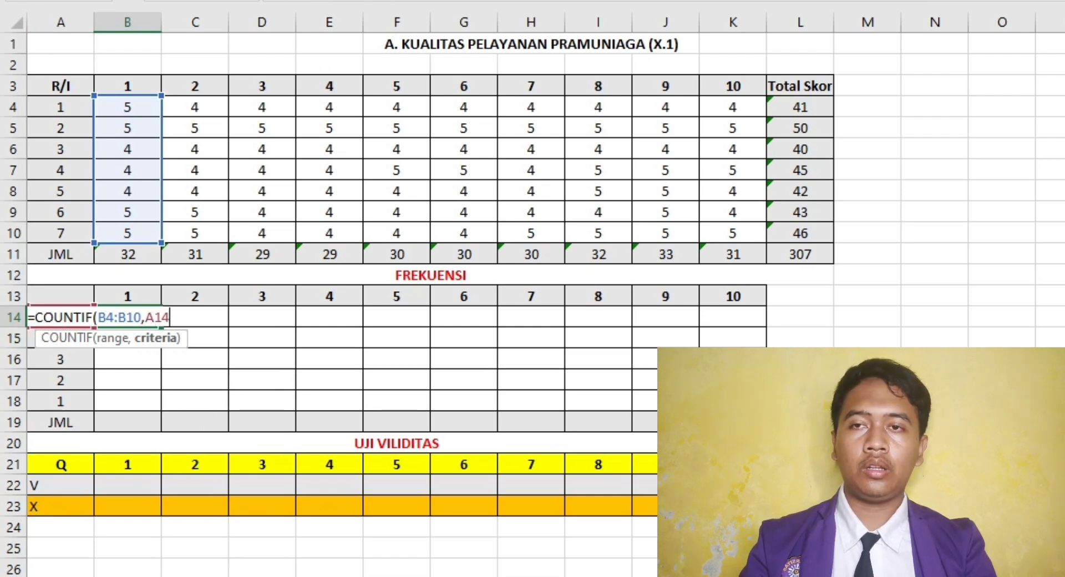
key("F4")
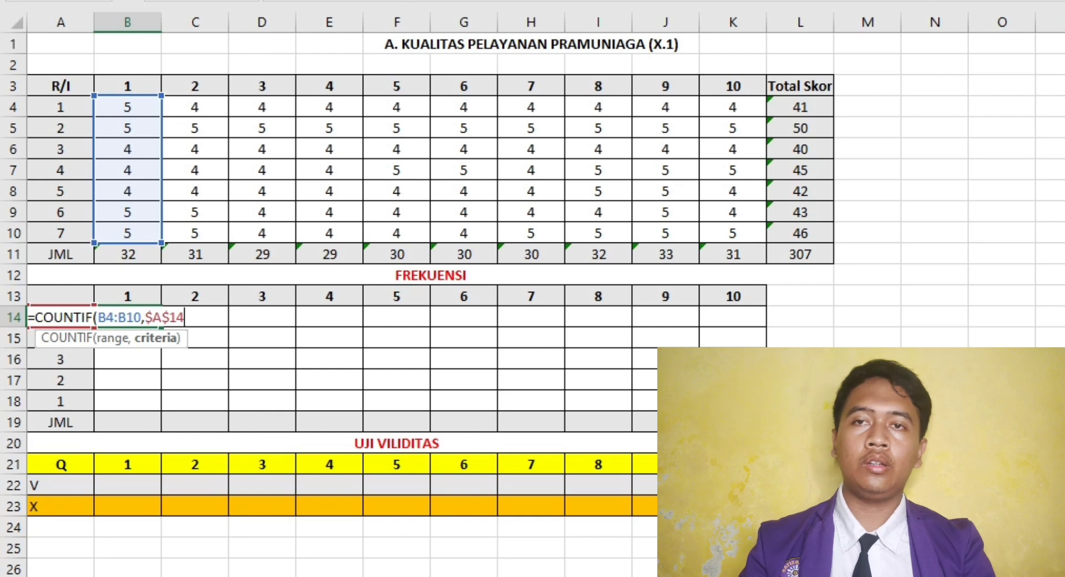
type(")")
key("Return")
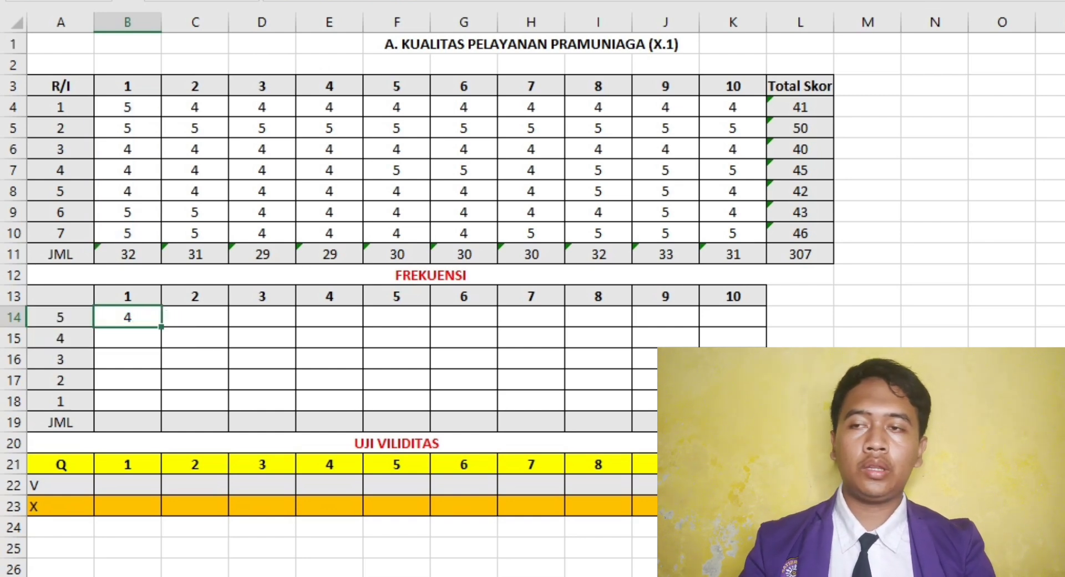
- Fill the COUNTIF formula from B14 across to K14 for questions 2 to 10
left_click(127, 316)
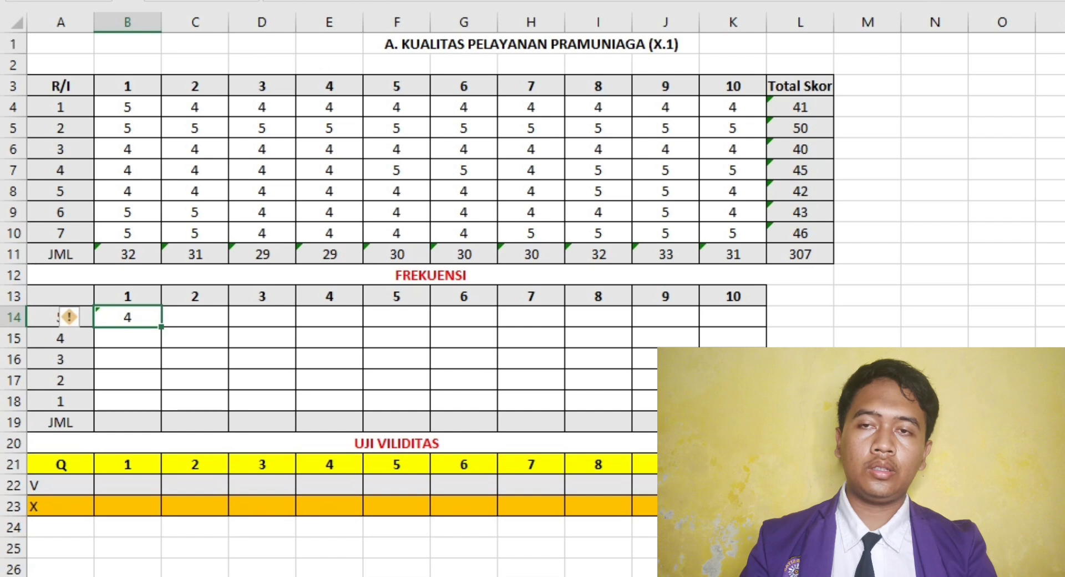
left_click_drag(161, 327, 765, 325)
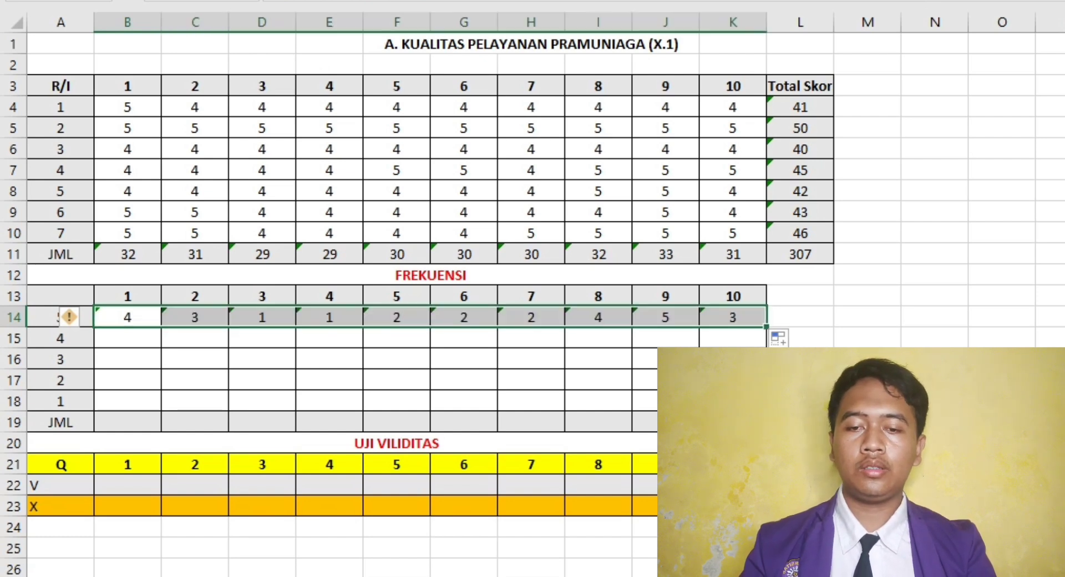
left_click(868, 381)
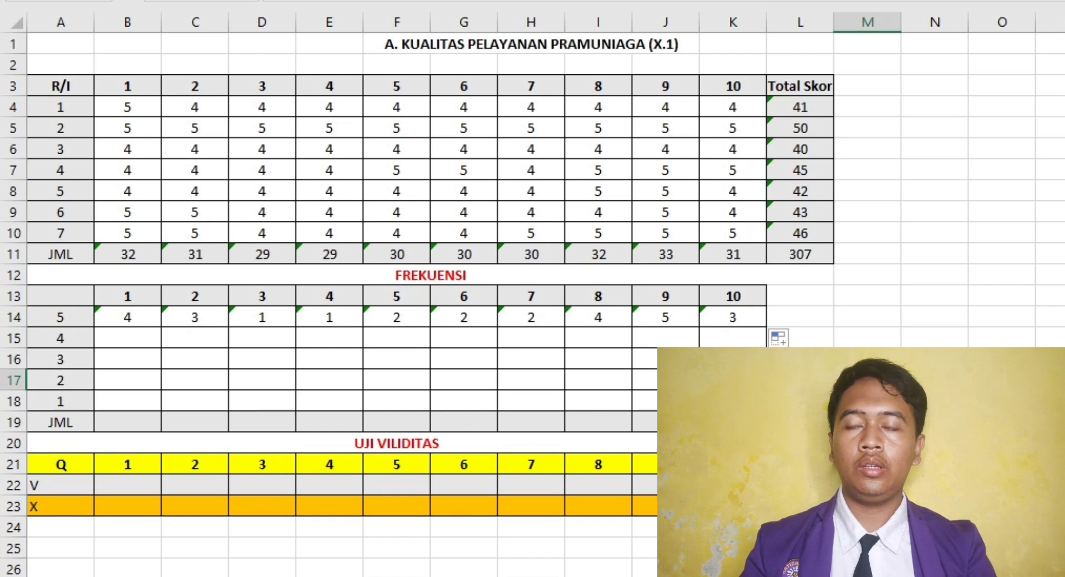
left_click(800, 380)
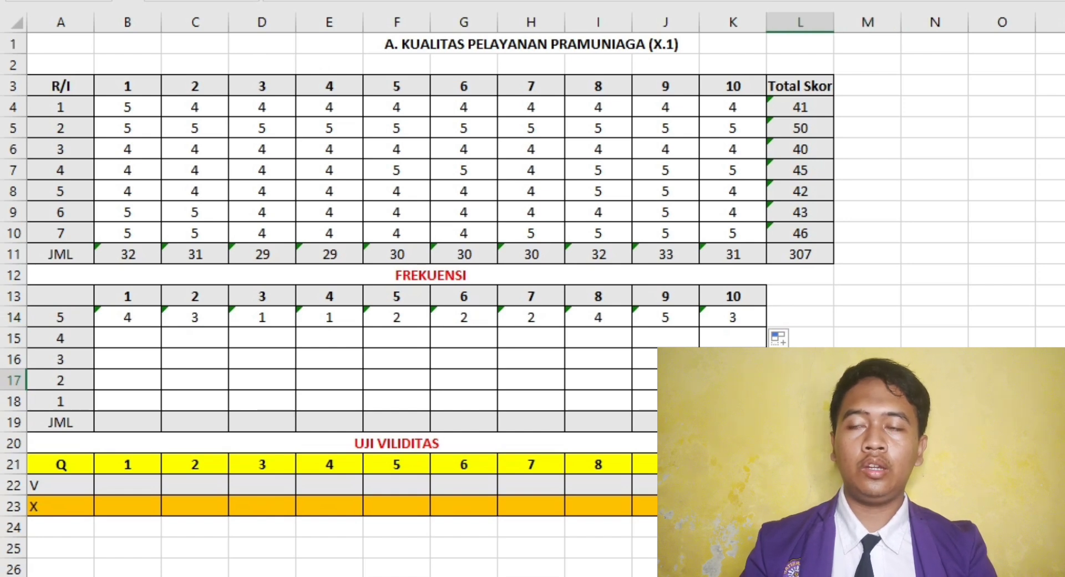
- Enter =COUNTIF(B4:B10,$A$5) in cell B15 of the frequency table for question 1
left_click(127, 338)
type("=COUNTIF(")
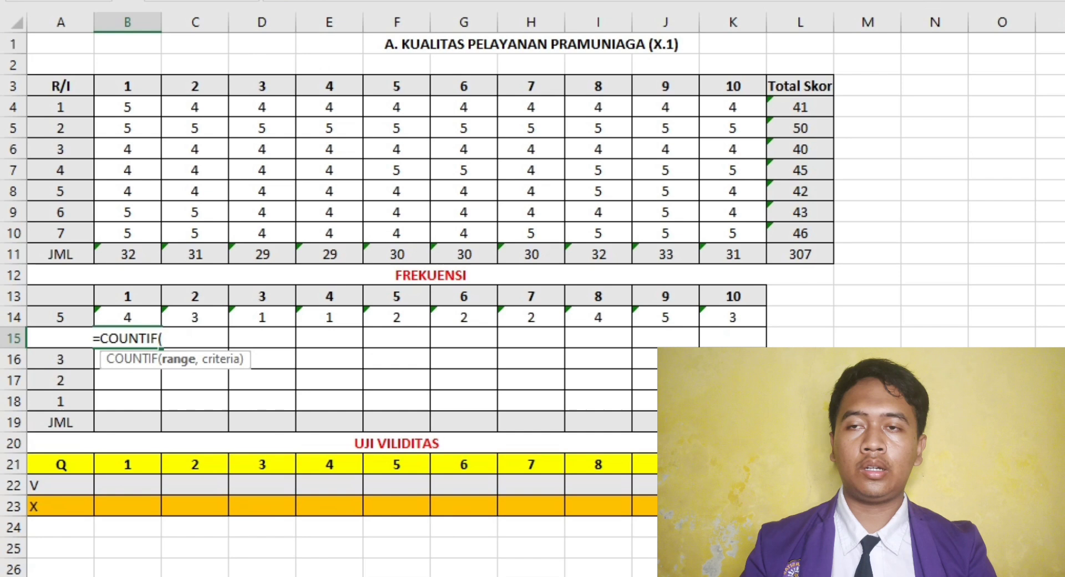
left_click_drag(128, 107, 128, 233)
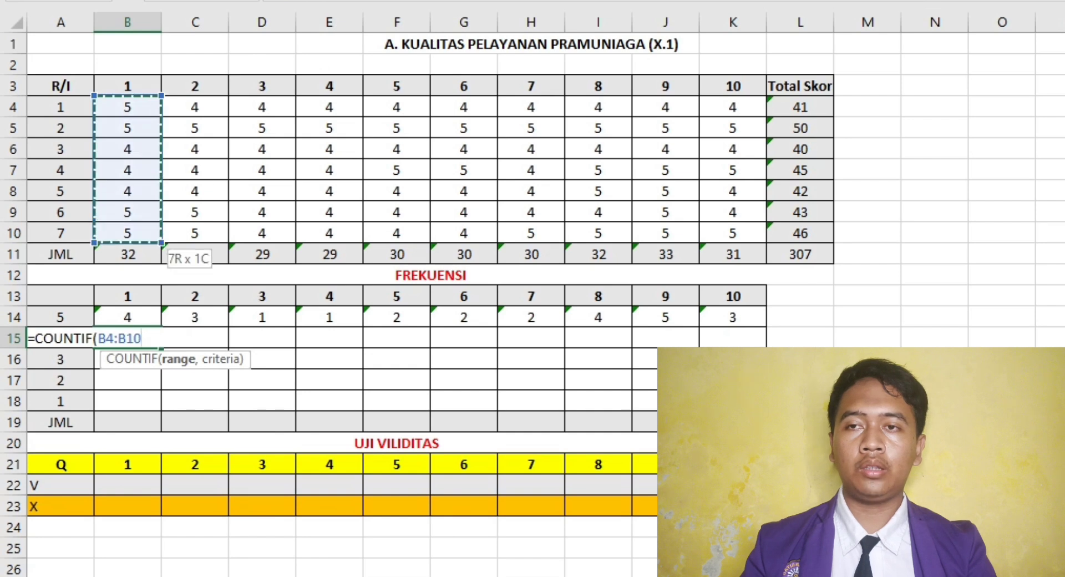
type(",")
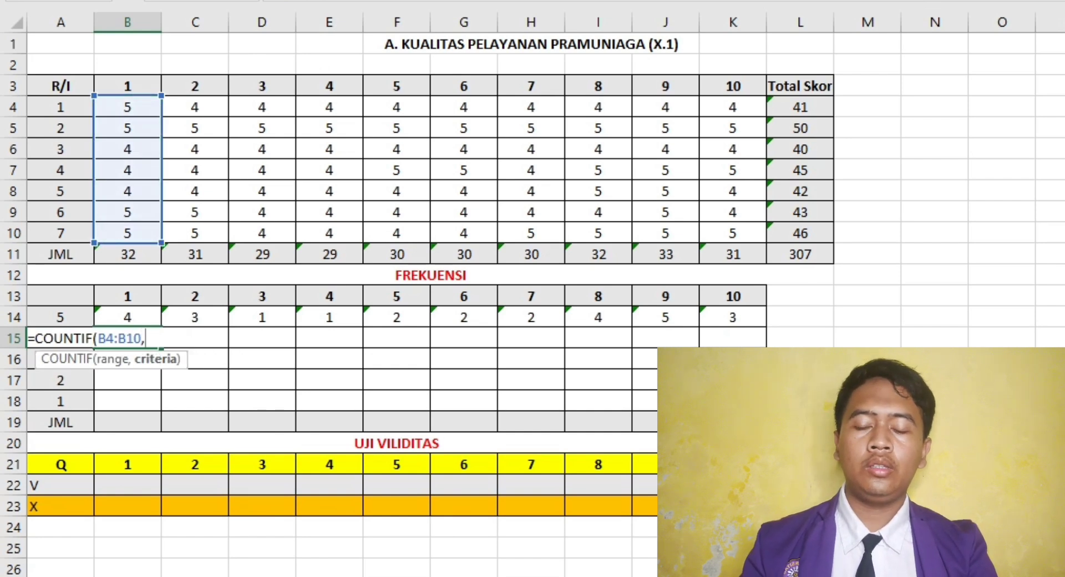
type("A5")
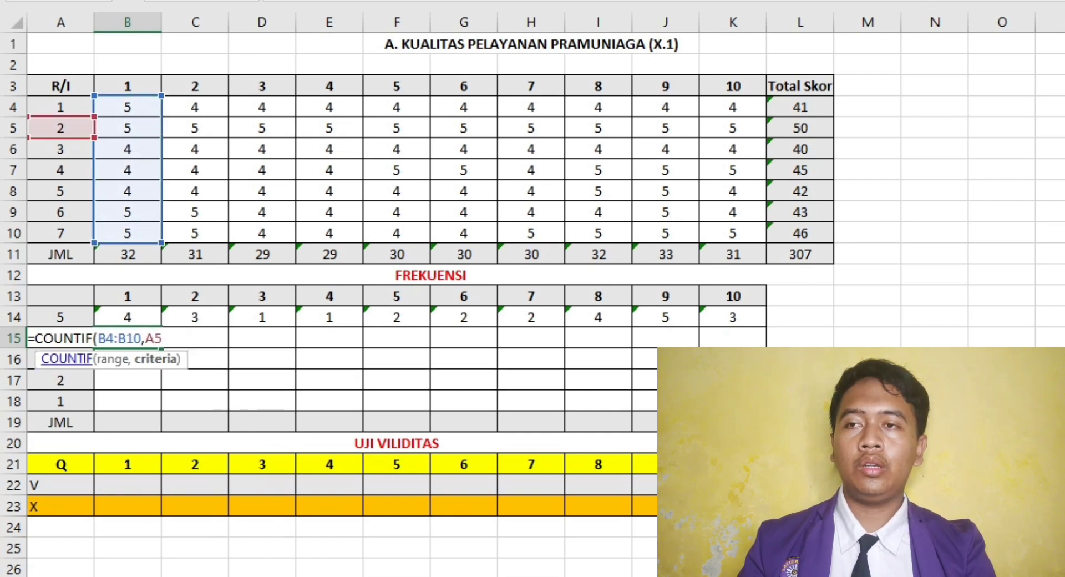
key("F4")
type(")")
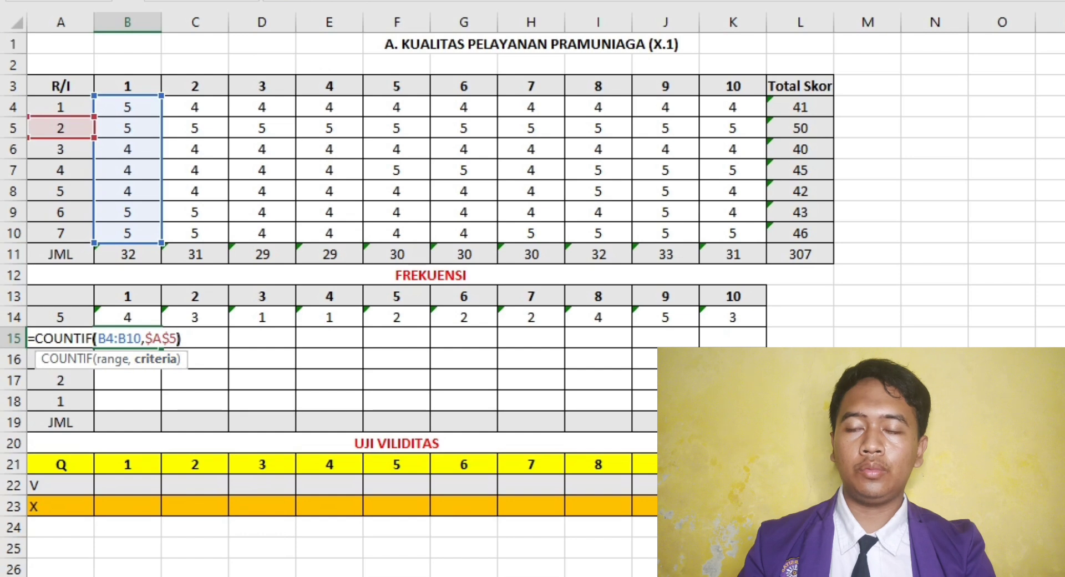
key("Return")
key("Up")
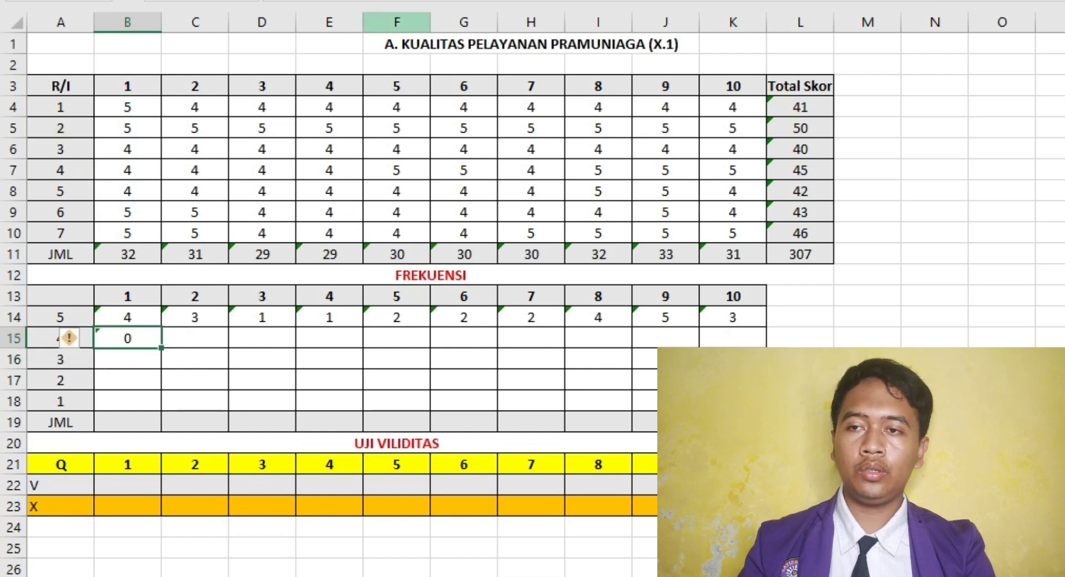
- Correct the COUNTIF criterion in cell B15 to $A$15
key("F2")
key("Left")
key("Left")
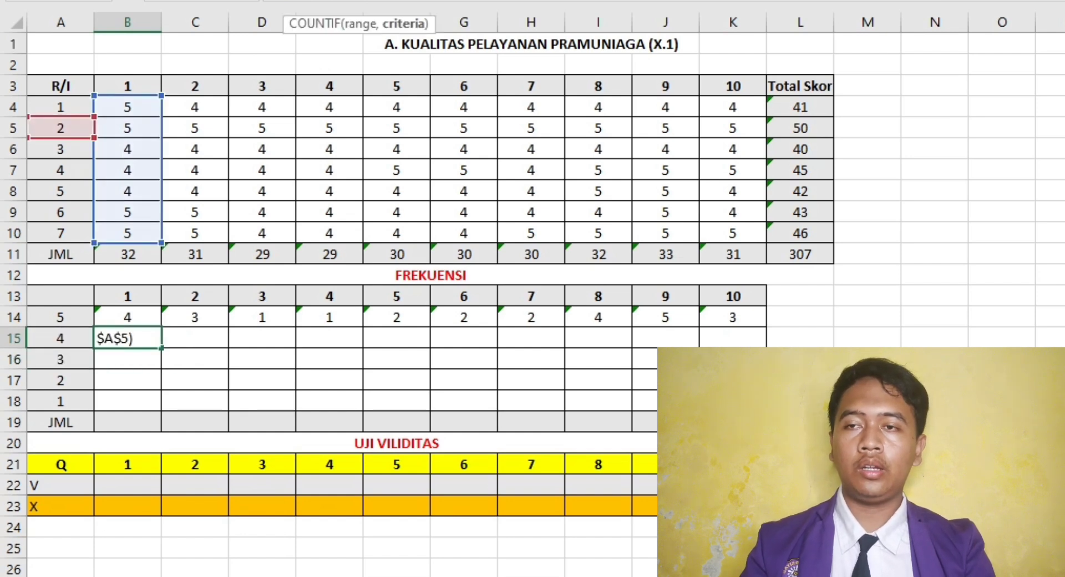
type("1")
key("Return")
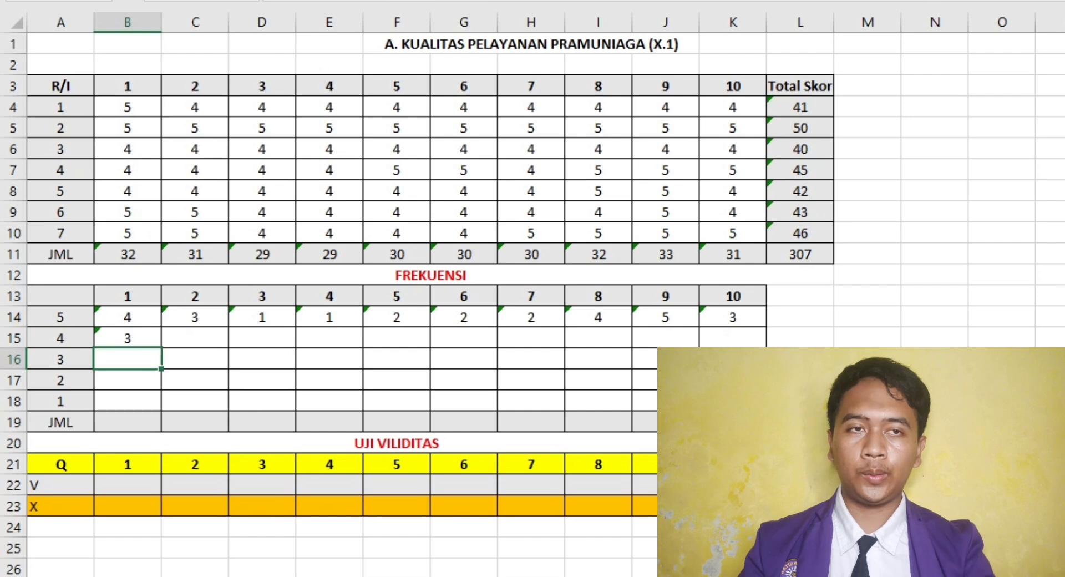
- Fill the COUNTIF formula from B15 across to K15 for questions 2 to 10
key("Up")
left_click_drag(161, 348, 734, 339)
key("Down")
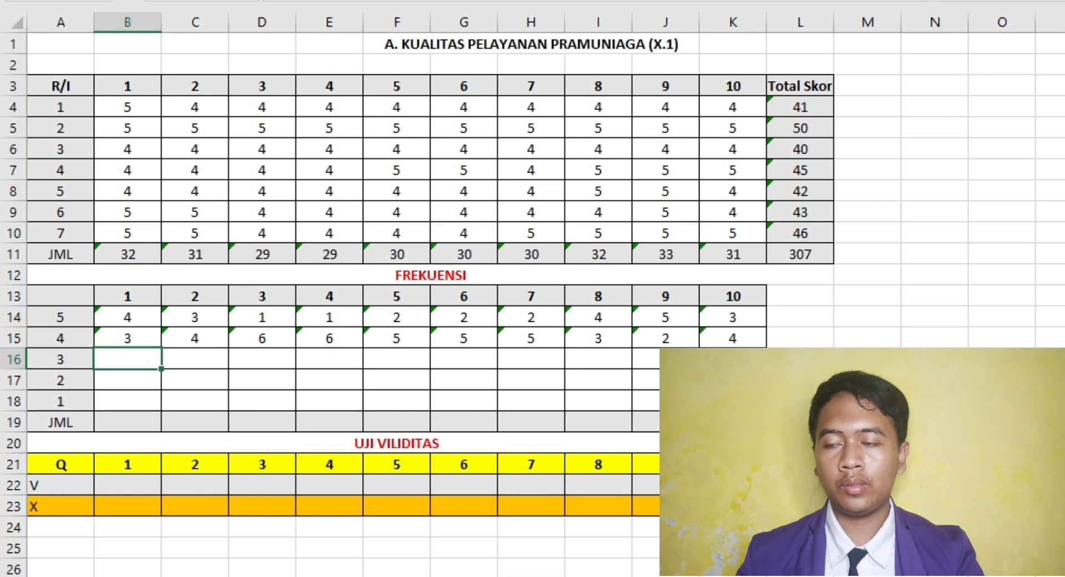
- Enter 0 as the frequency of answers 3, 2 and 1 for all ten questions in B16:K18
type("0")
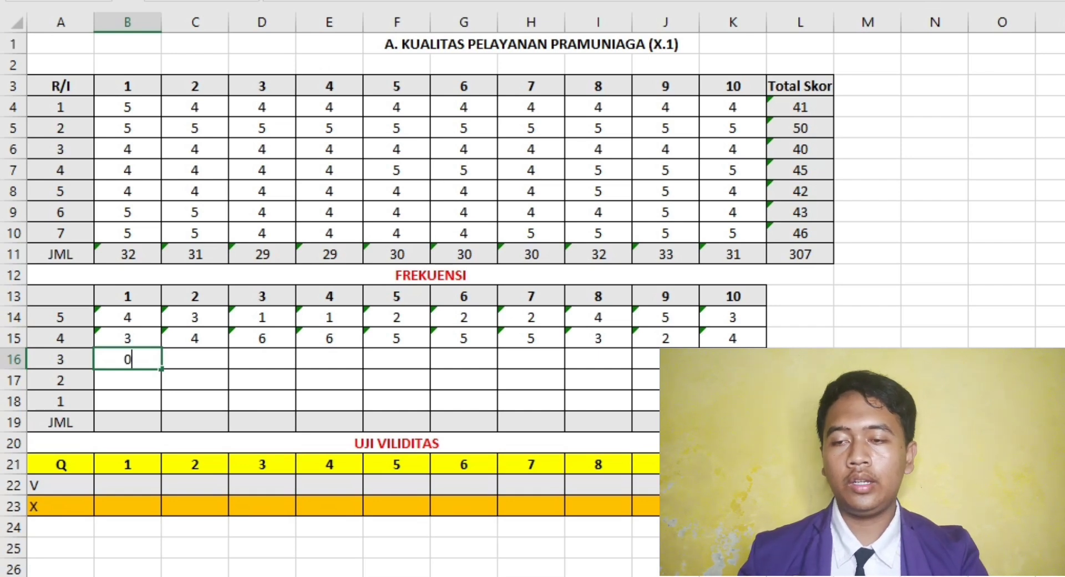
key("ctrl+Return")
key("ctrl+c")
left_click_drag(128, 360, 733, 360)
key("ctrl+v")
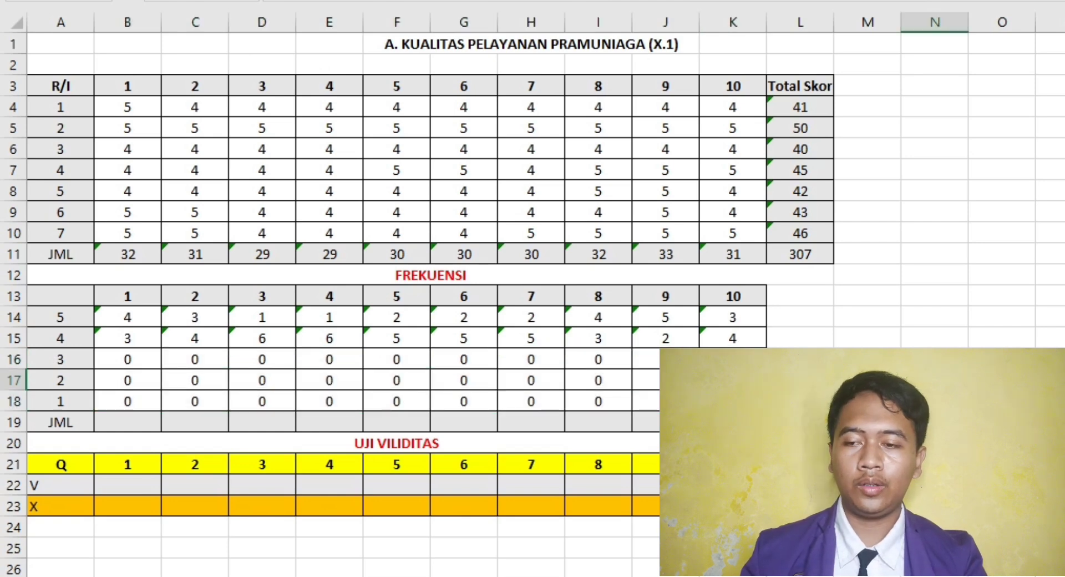
- Enter =SUM(B14:B18) in cell B19 of the frequency table's JML row
left_click(128, 422)
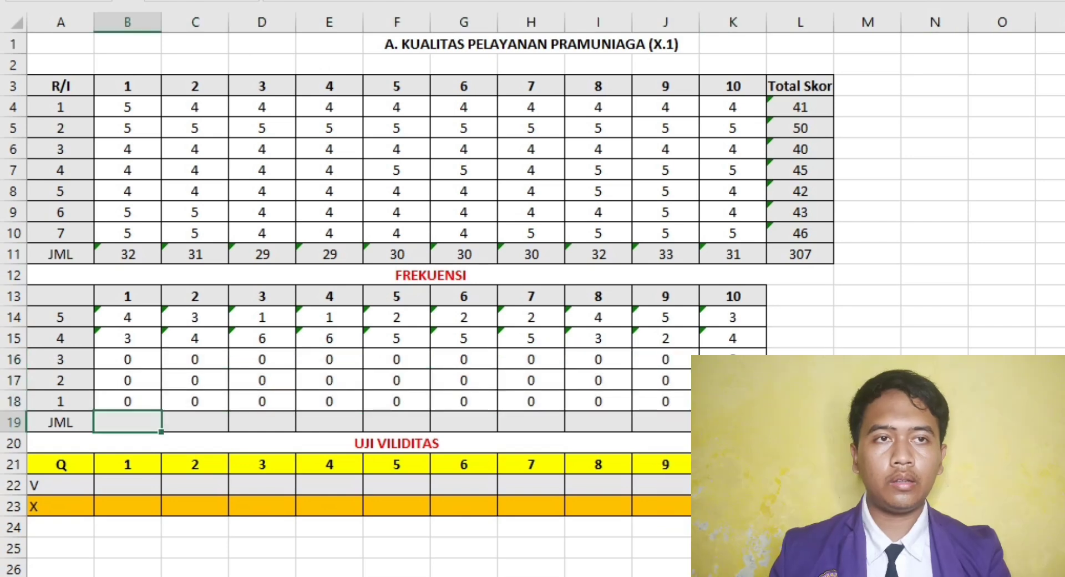
type("=")
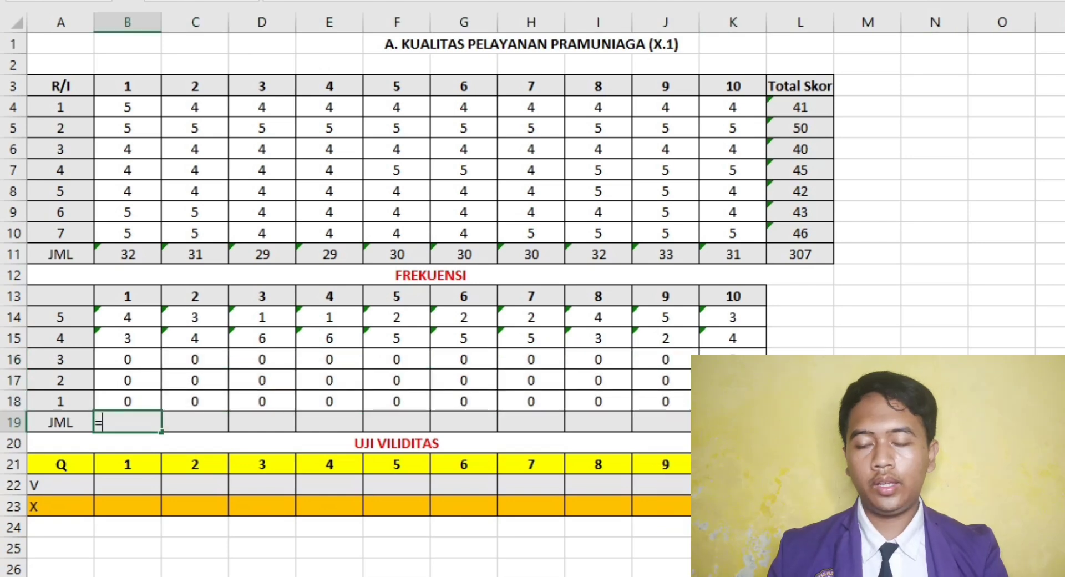
type("SUM(")
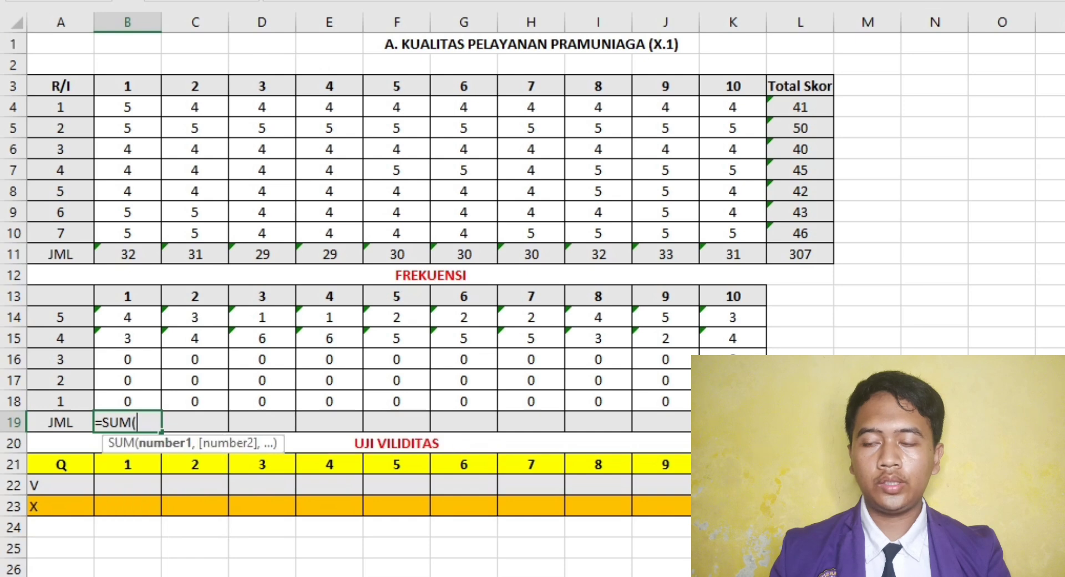
left_click_drag(128, 318, 128, 402)
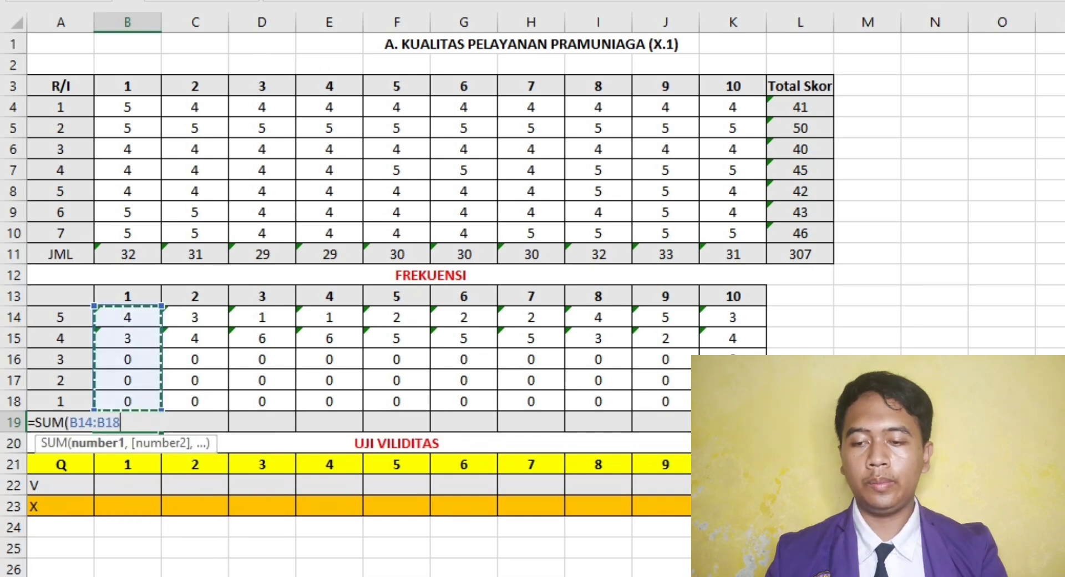
type(")")
key("Return")
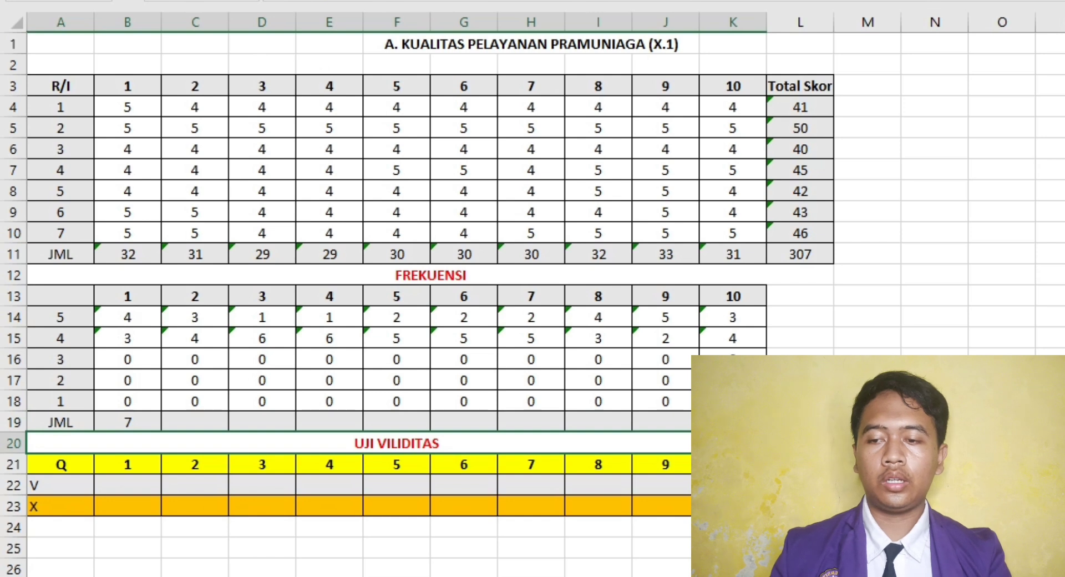
- Fill the JML sum from B19 across to K19, and check the completed validity test on the reference sheet
left_click(128, 422)
left_click_drag(161, 431, 732, 427)
left_click(868, 381)
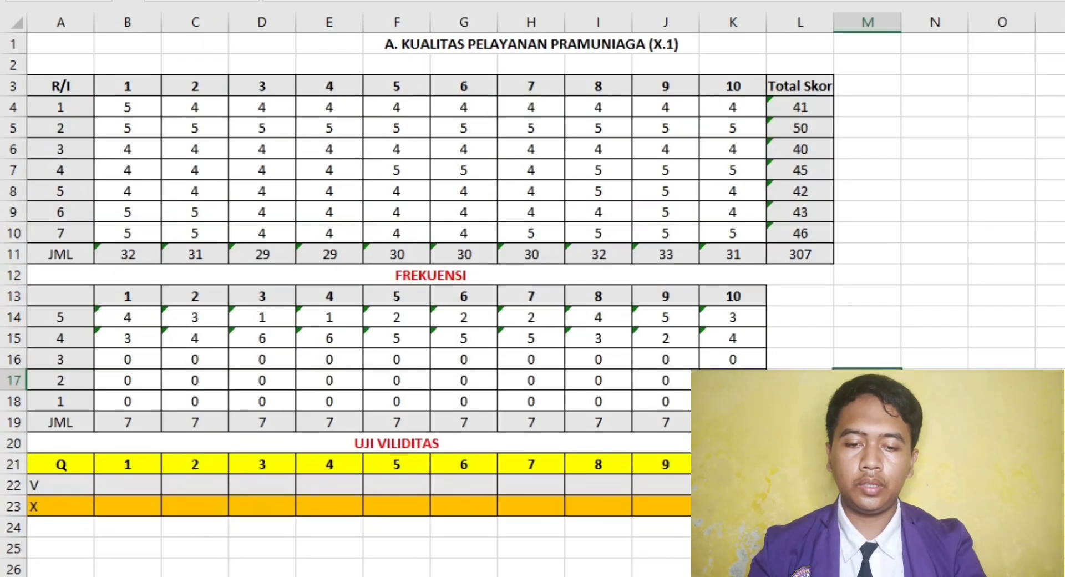
left_click(531, 527)
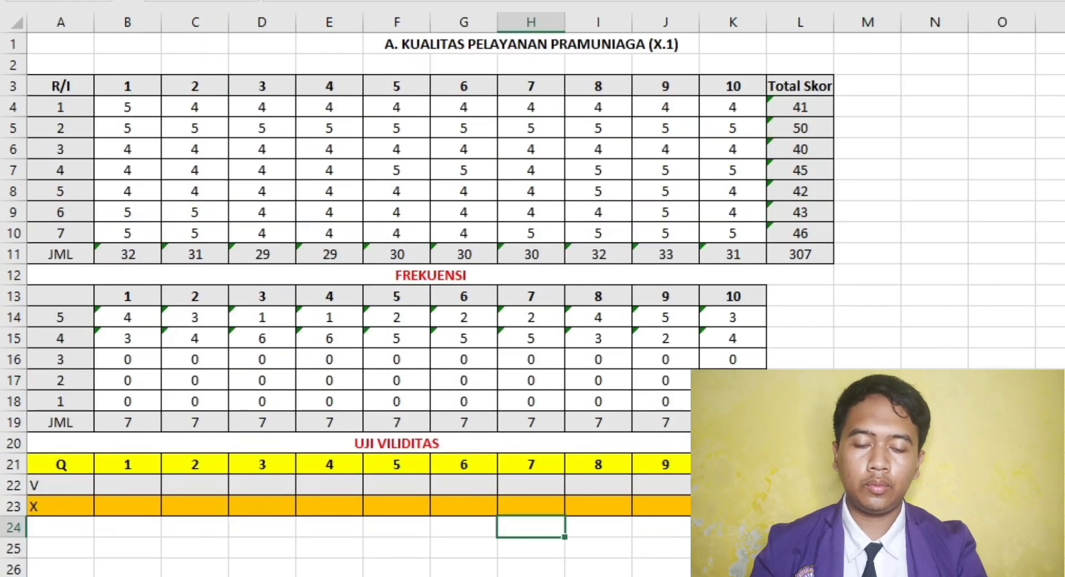
- Enter =PEARSON(B4:B10,$L$4:$L$10) in cell B22 to correlate question 1 with the Total Skor column
left_click(127, 486)
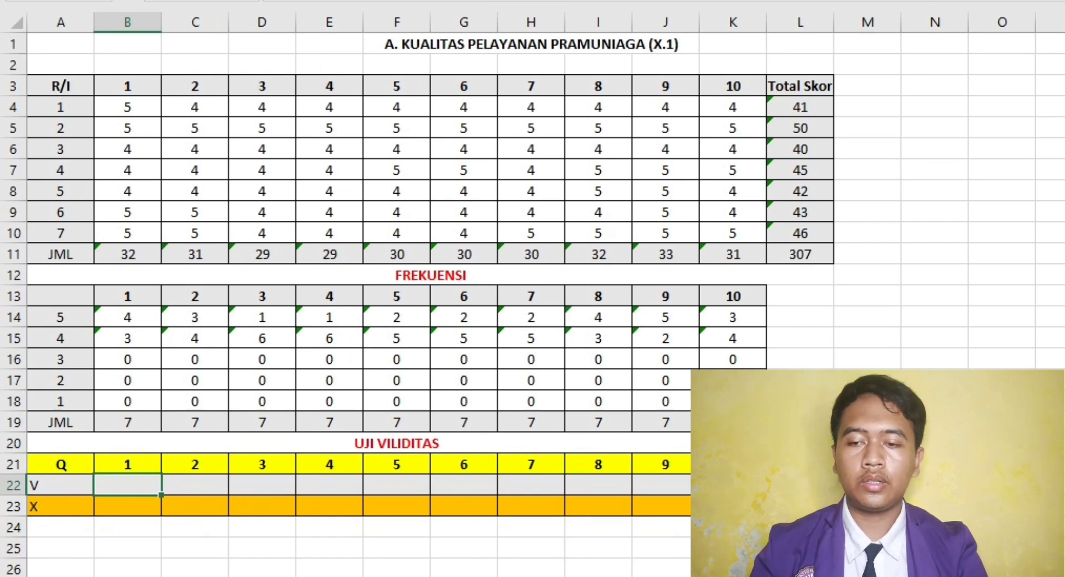
type("=PEARS")
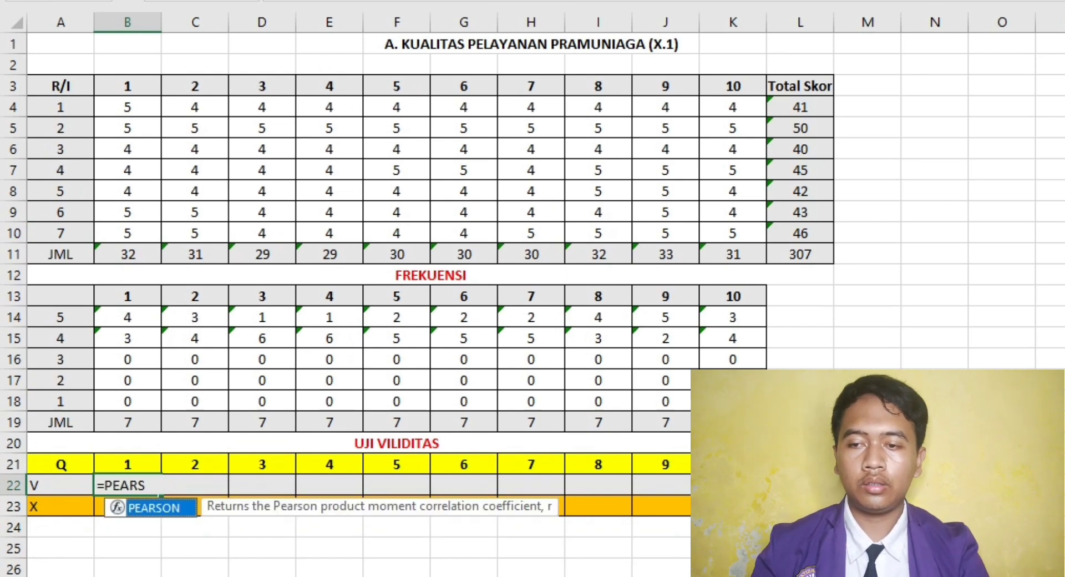
type("SON")
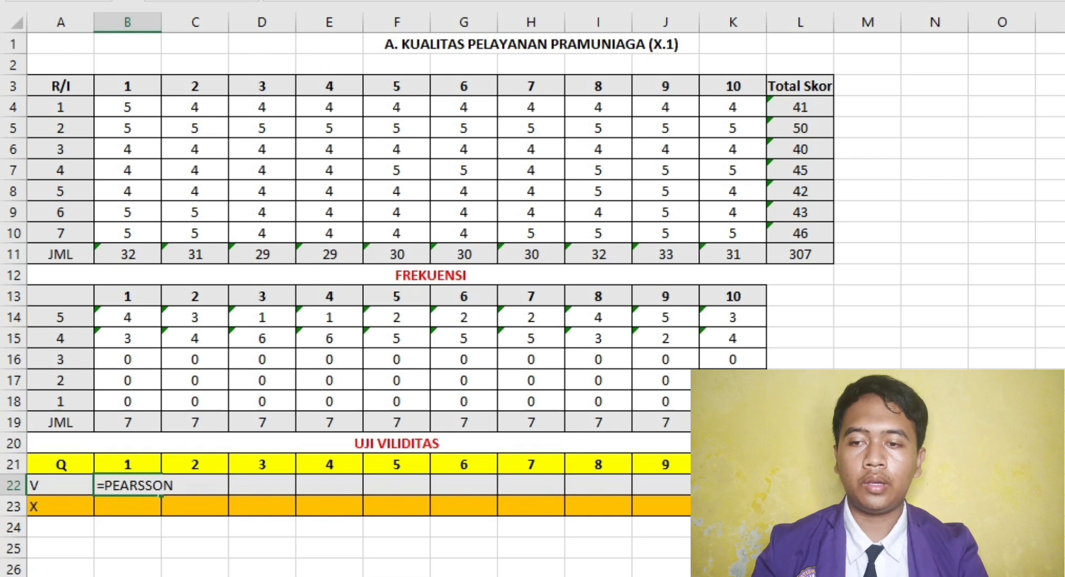
key("BackSpace")
key("BackSpace")
key("BackSpace")
type("ON(")
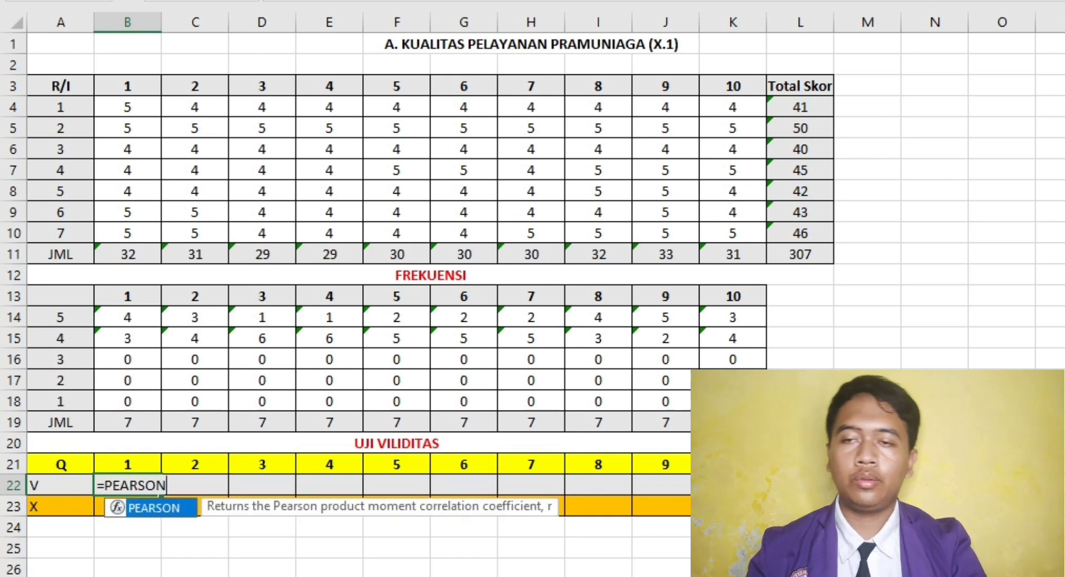
left_click_drag(128, 107, 133, 236)
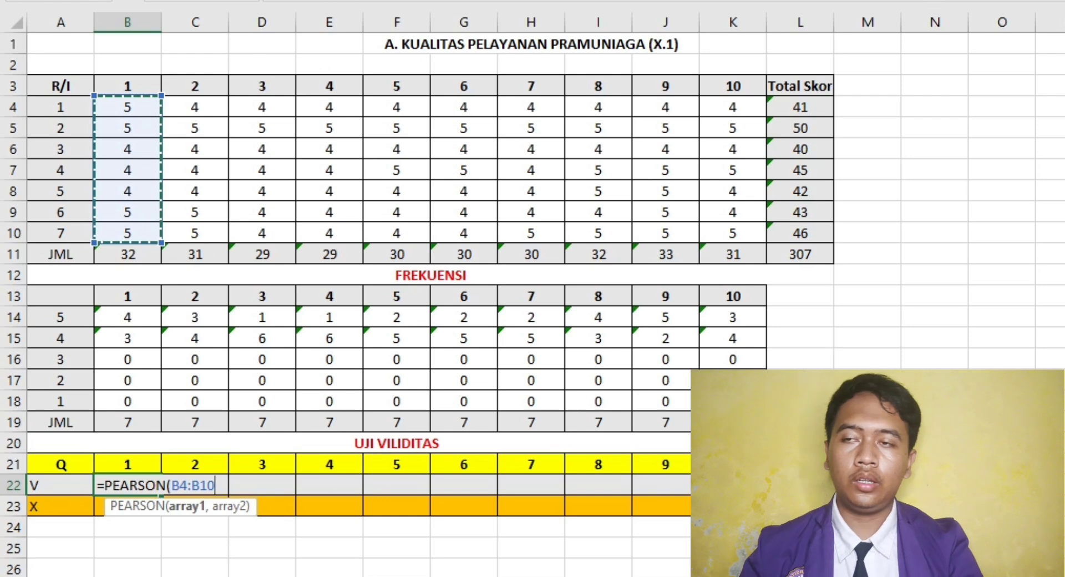
type(",")
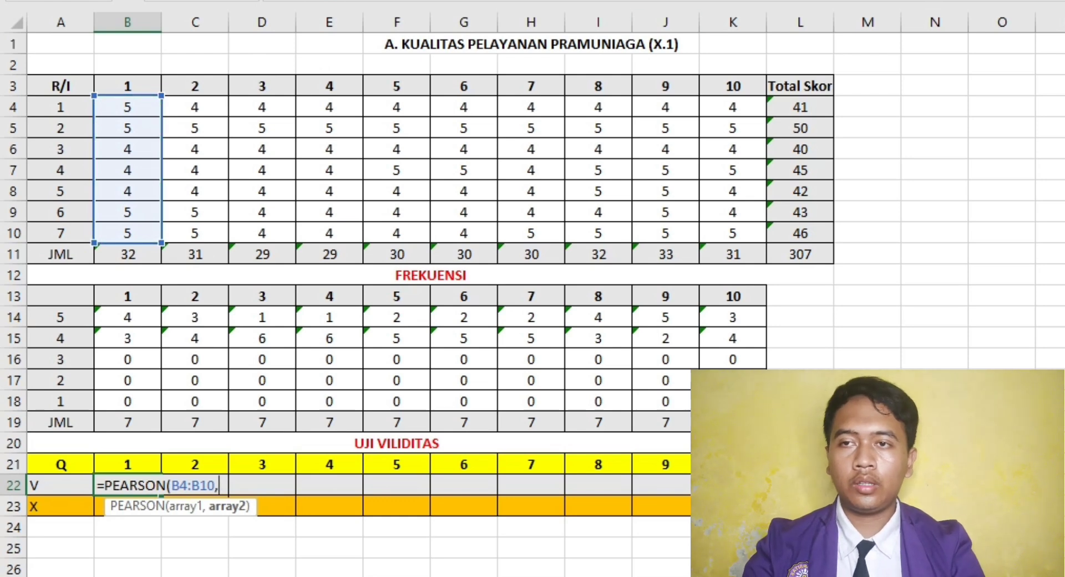
left_click_drag(799, 107, 802, 233)
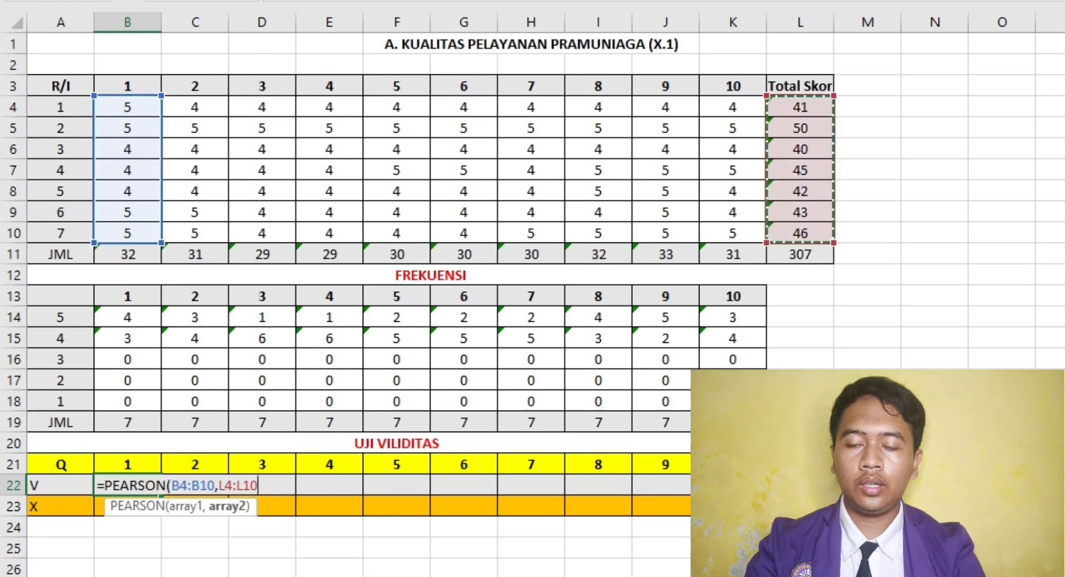
key("F4")
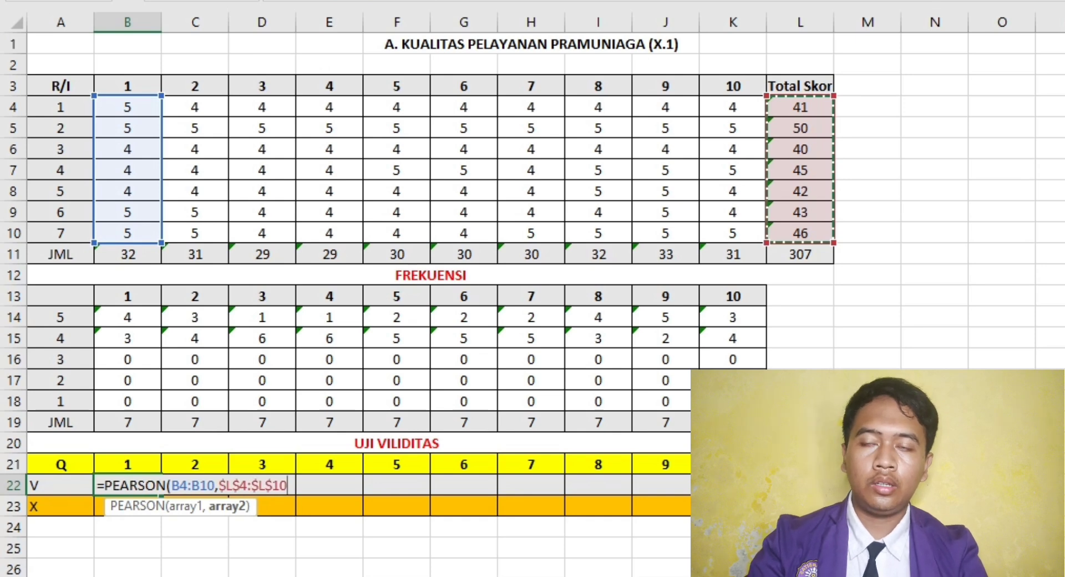
type(")")
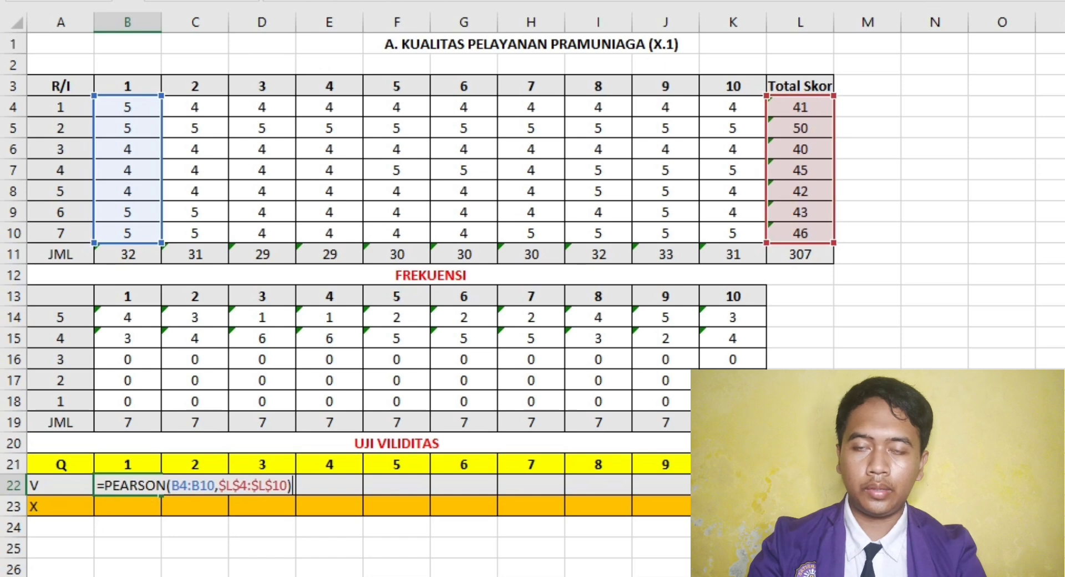
left_click_drag(128, 149, 128, 212)
left_click(127, 486)
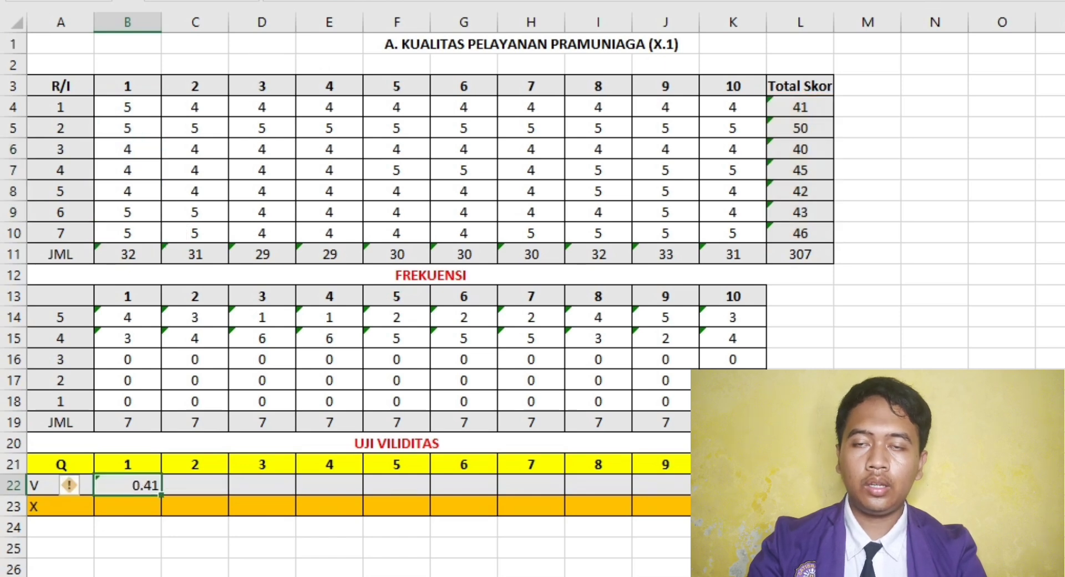
- Recheck the PEARSON formula in B22 and fill it across the V row for questions 2 to 10
key("F2")
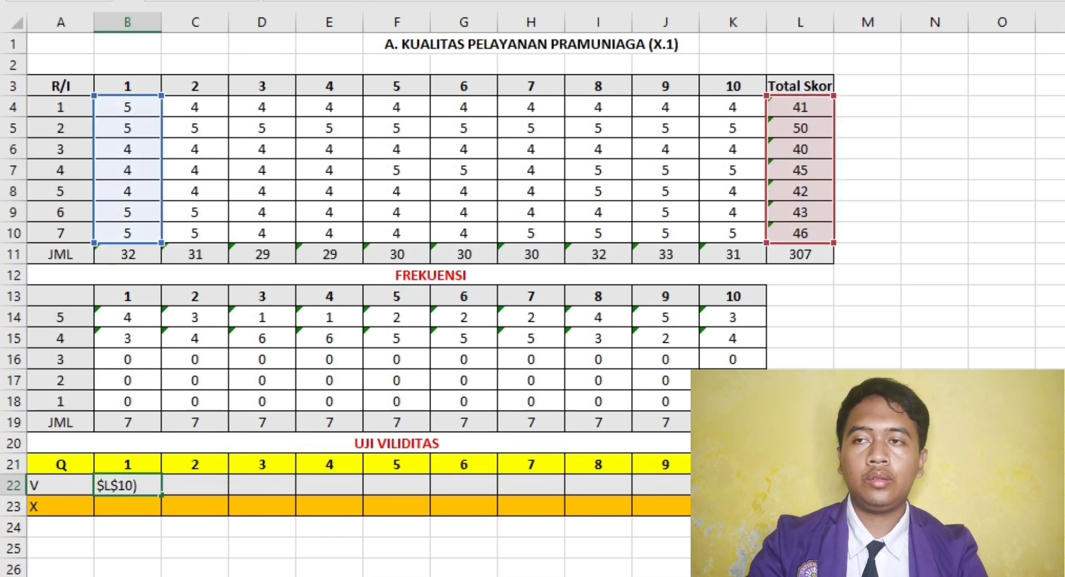
left_click(128, 568)
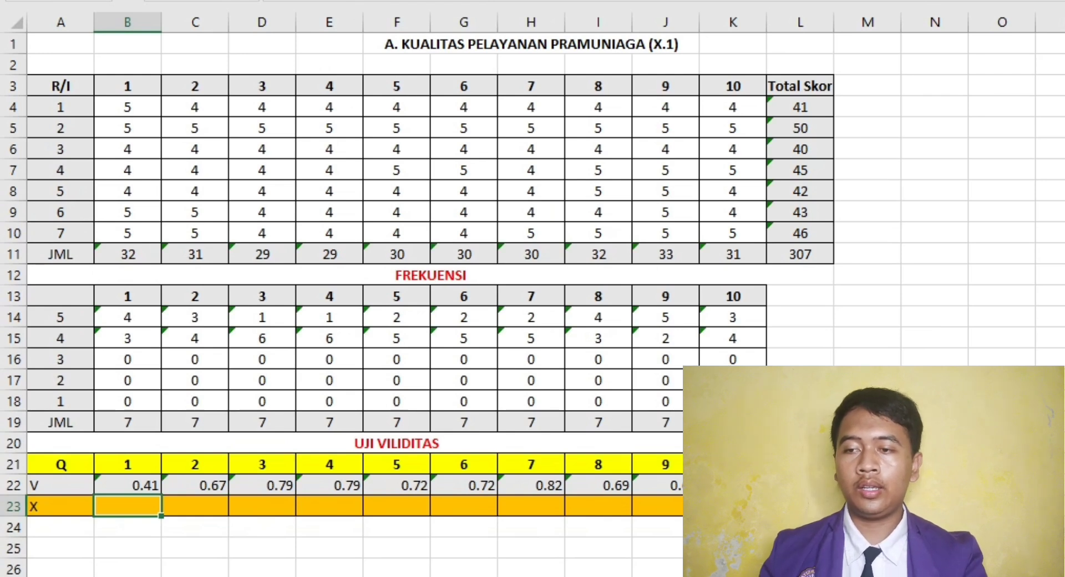
- Enter =IF(B22>0.3,"Valid","-") in cell B23 and fill it across the X row to K23
type("=")
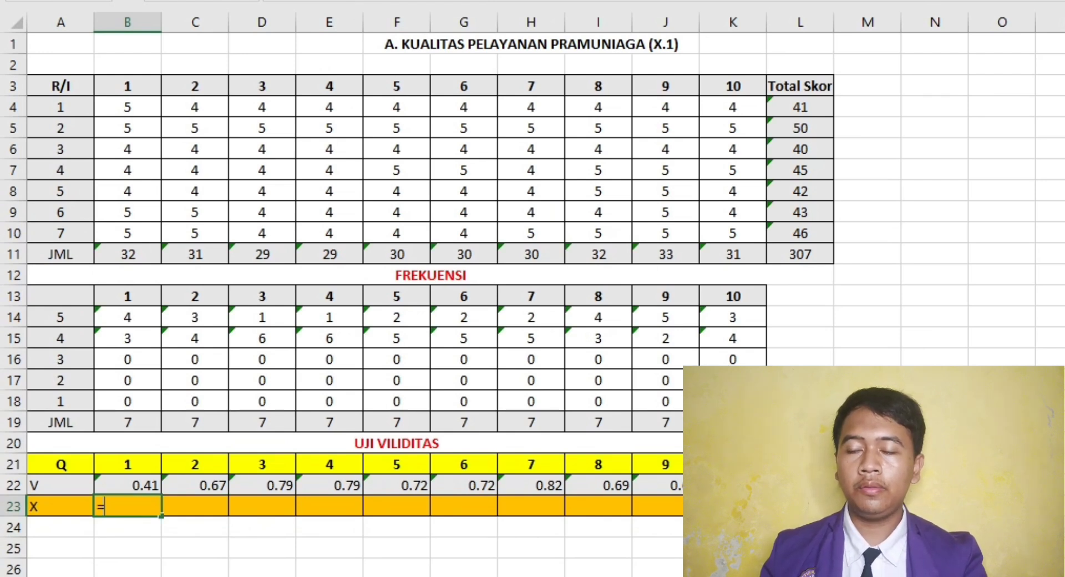
type("IF(")
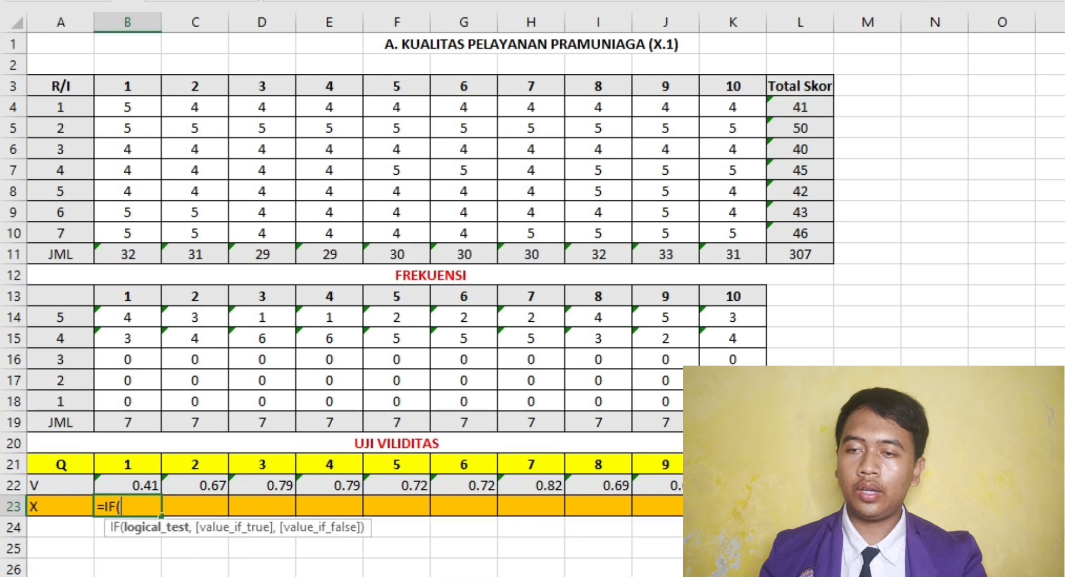
left_click(128, 486)
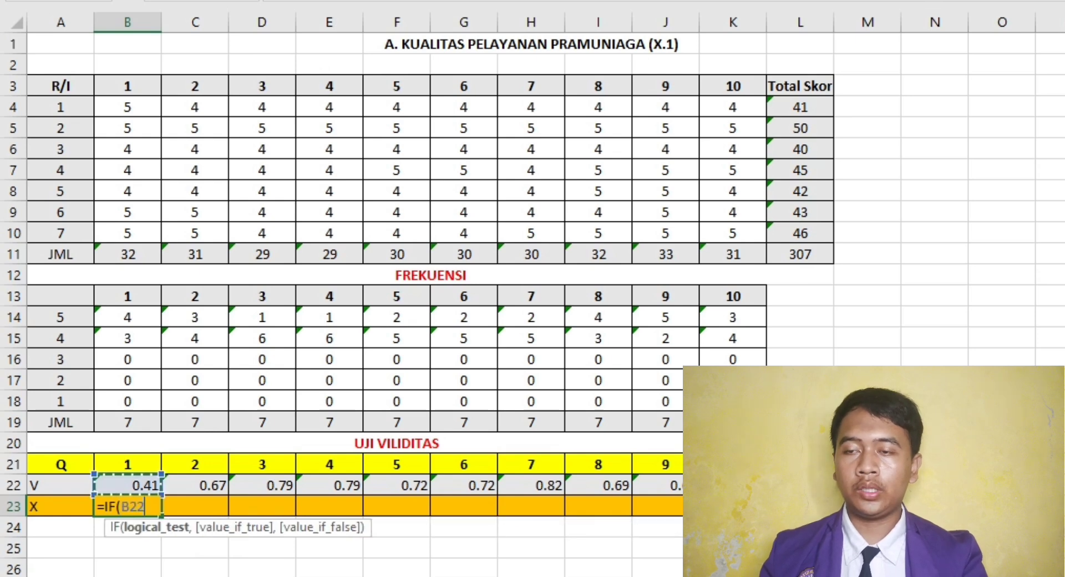
type(">")
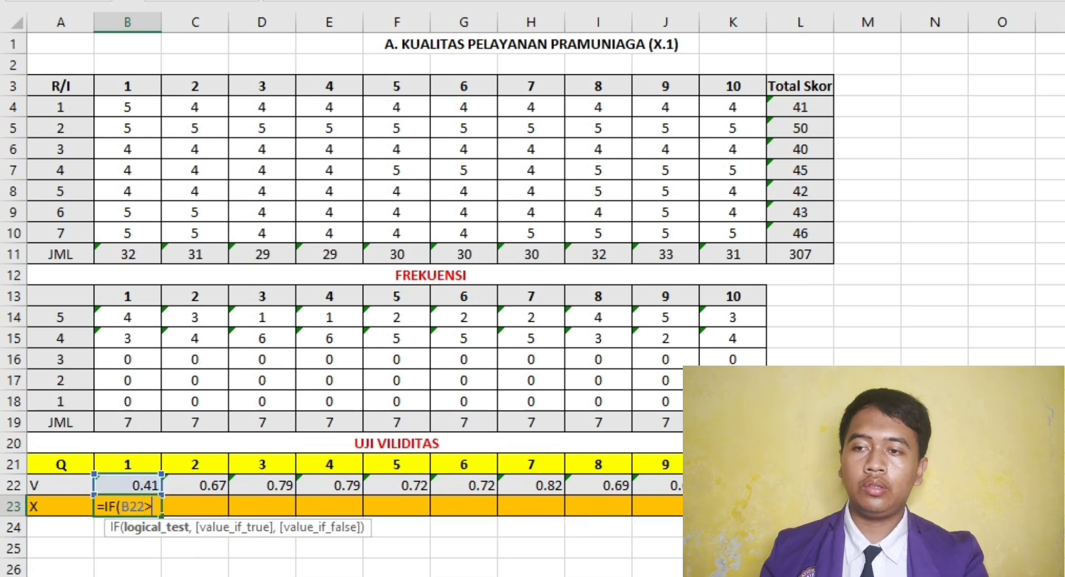
type("0.3")
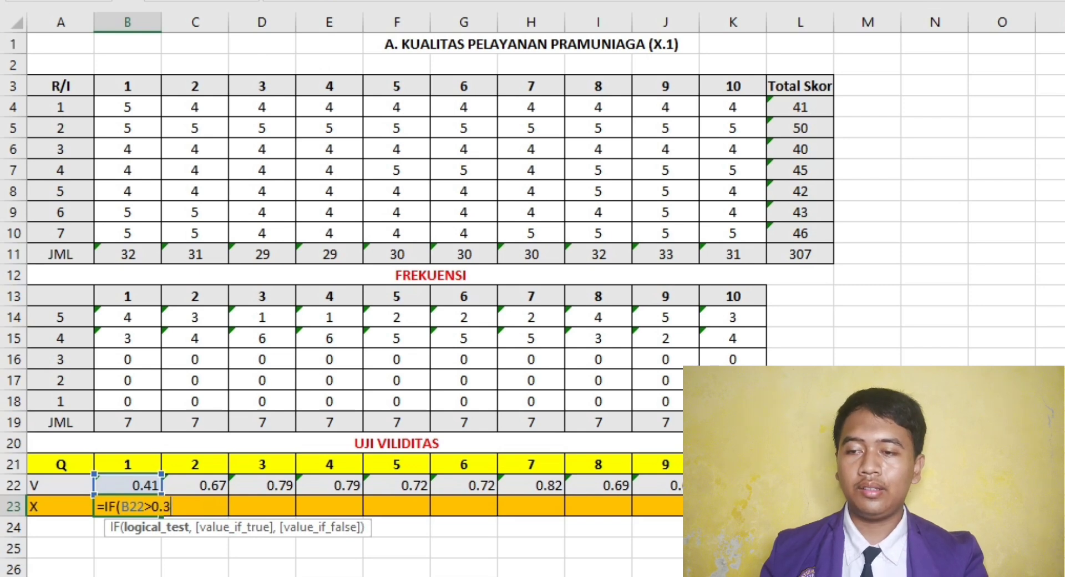
type(",")
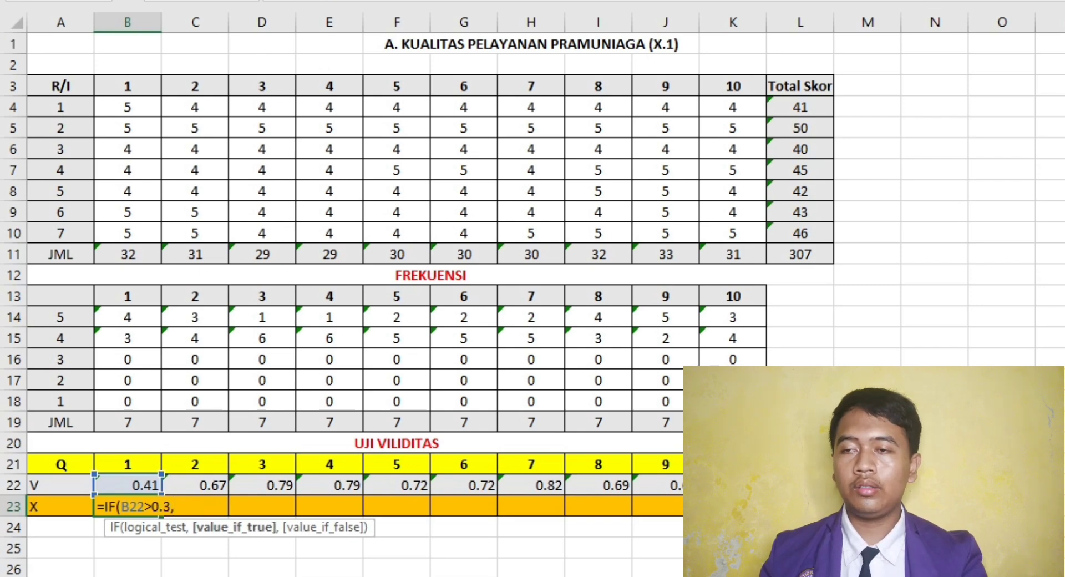
type("\"")
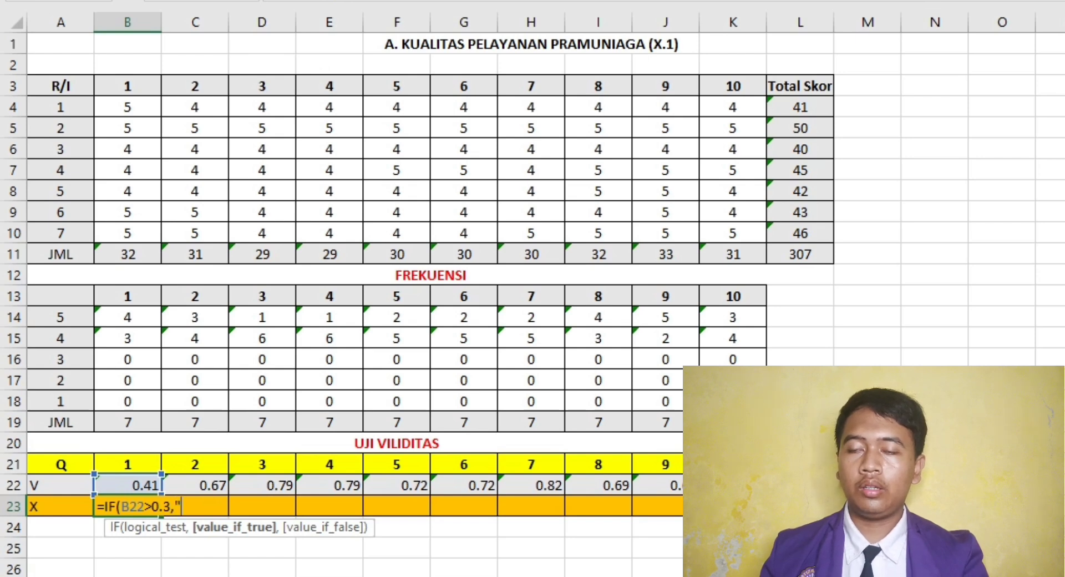
type("Valid\"")
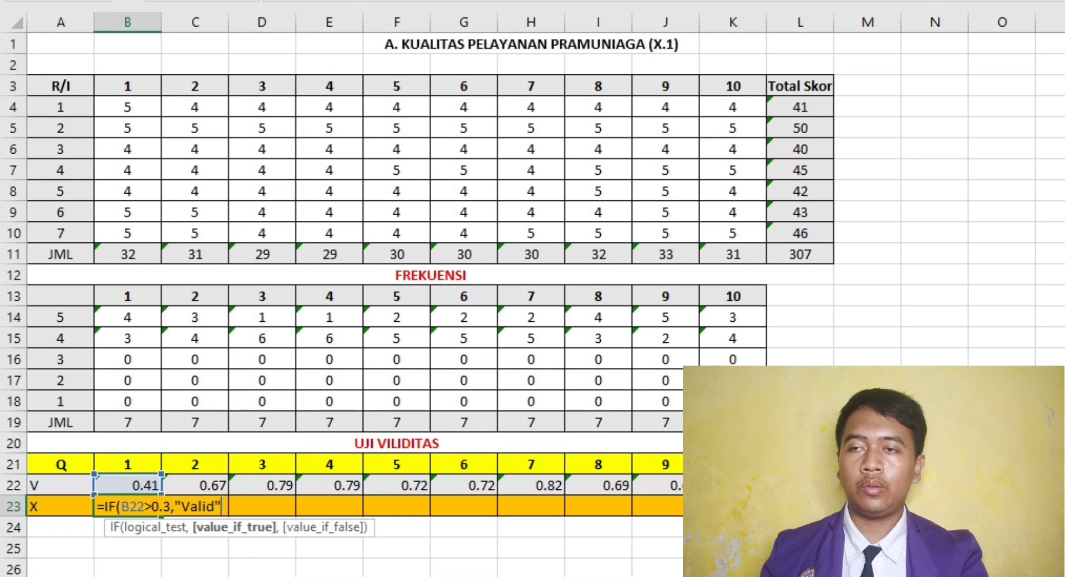
type(",")
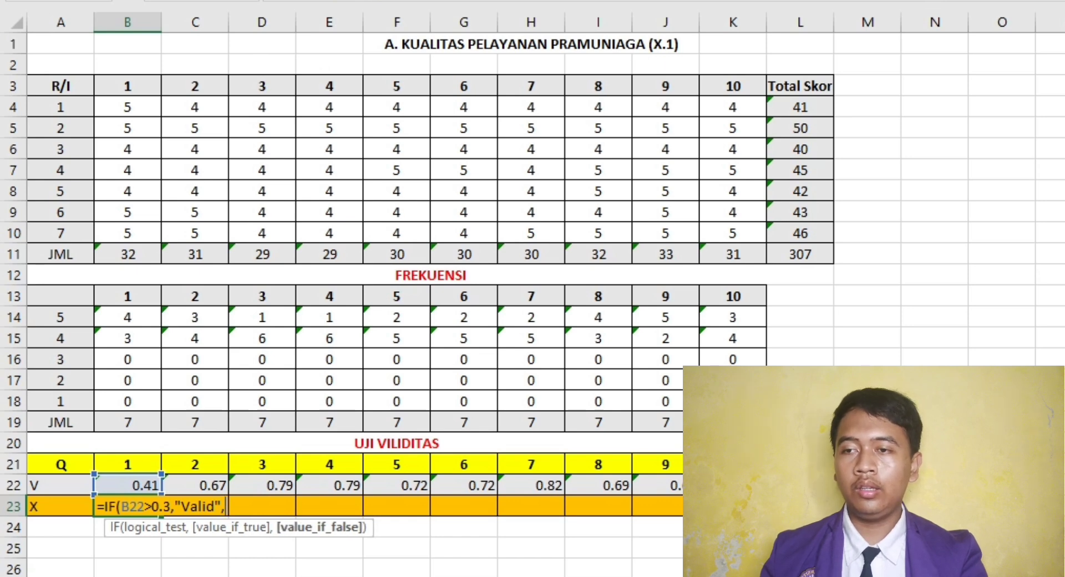
type("\"-")
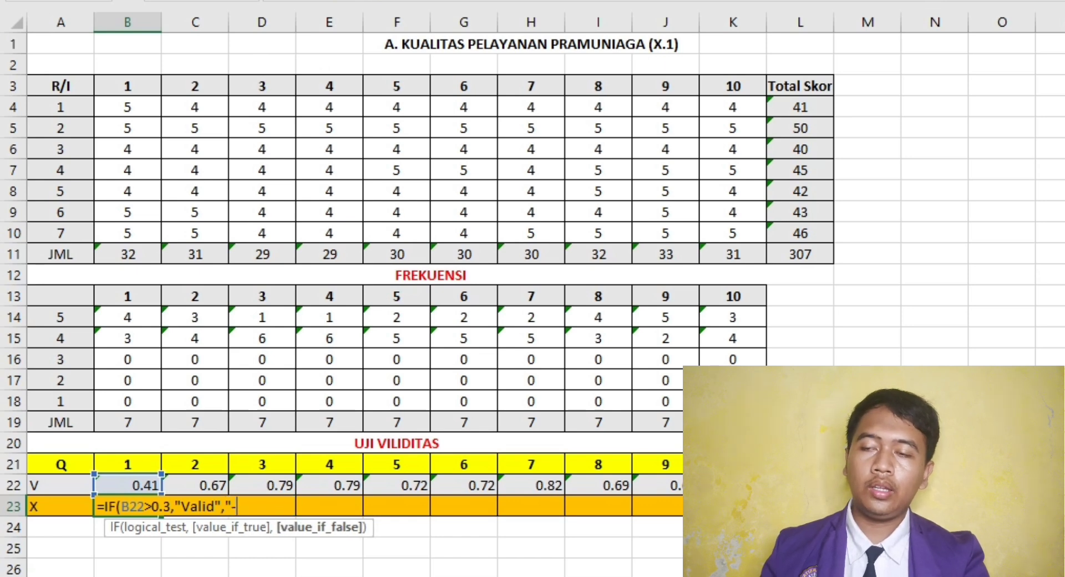
type("\")")
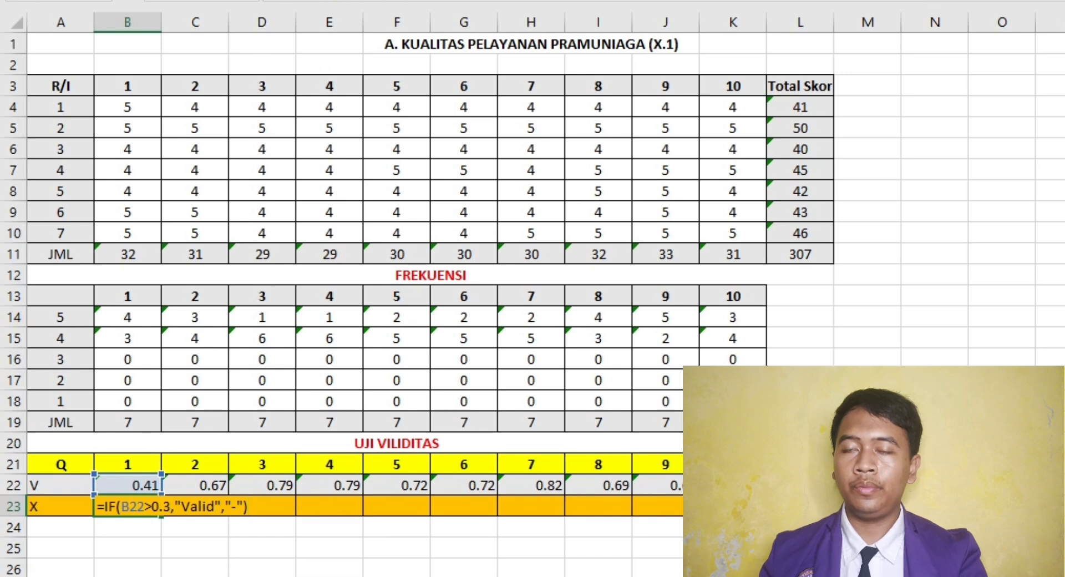
key("Return")
left_click(127, 507)
left_click_drag(161, 516, 732, 509)
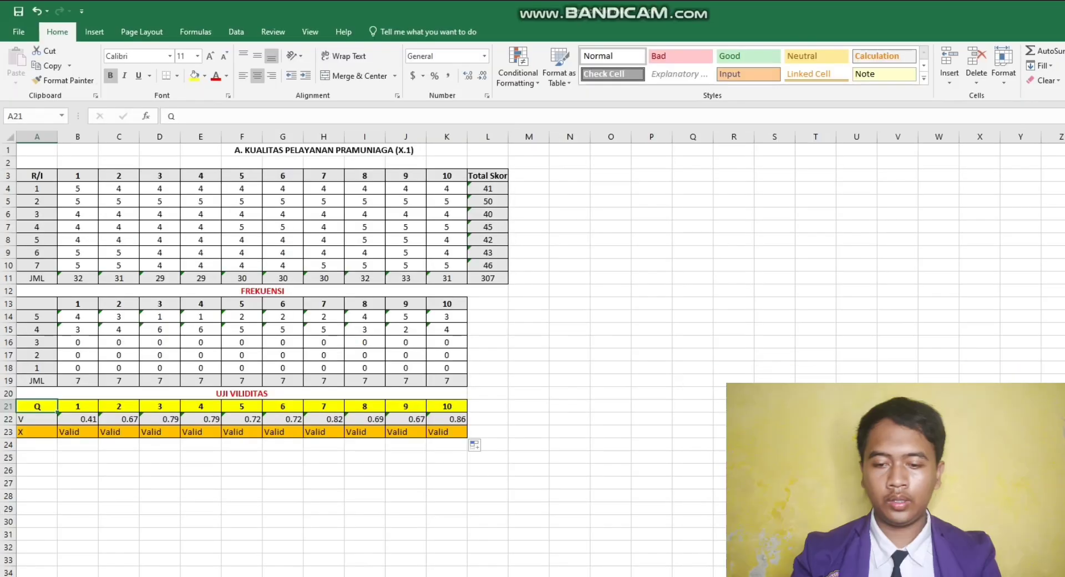
- Copy the UJI VILIDITAS table A20:K23 and paste it at O3 as transposed values only
left_click_drag(37, 393, 37, 432)
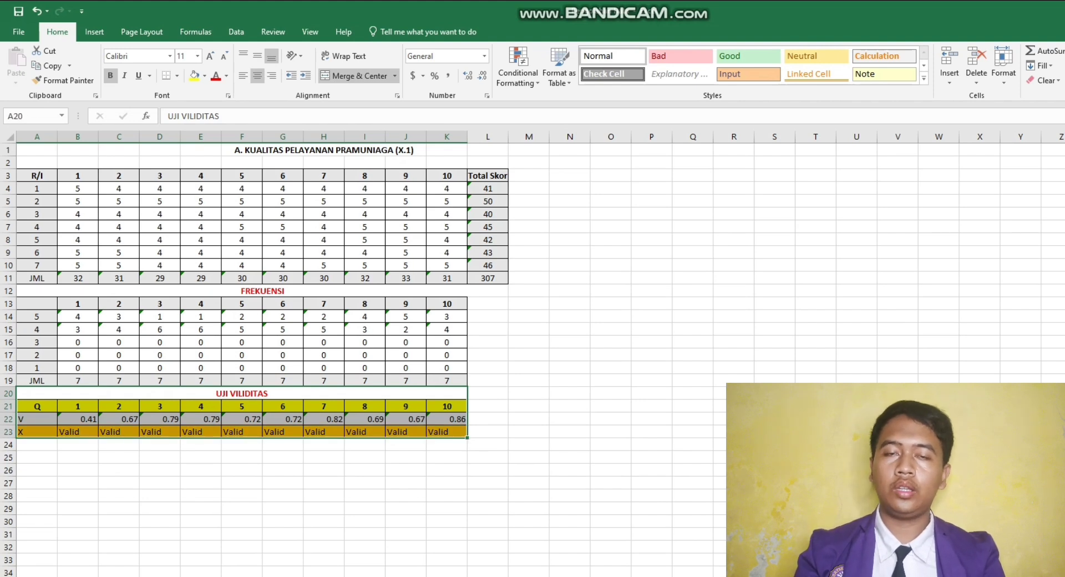
right_click(426, 428)
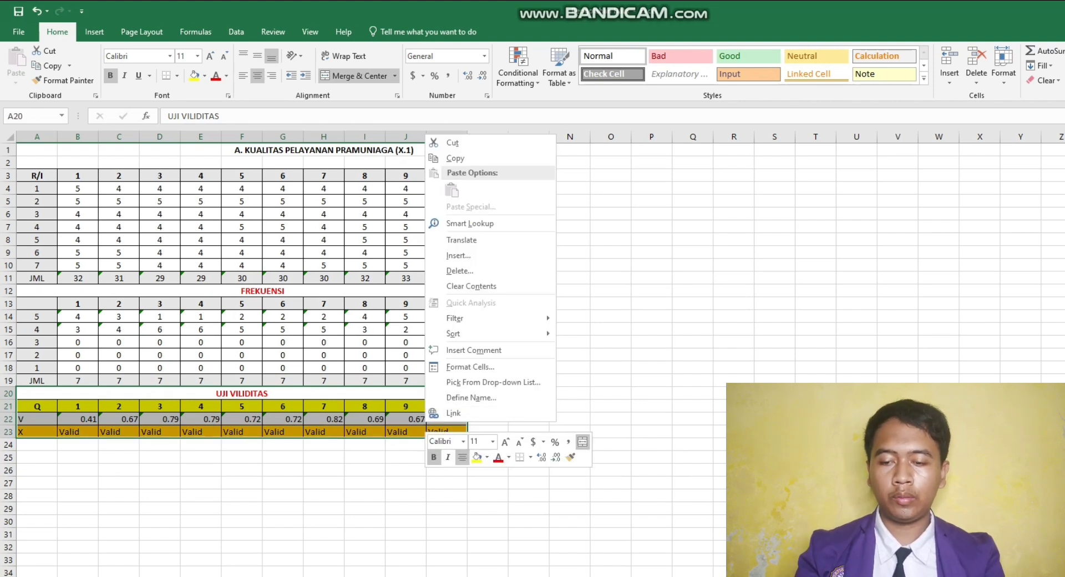
key("Escape")
key("ctrl+c")
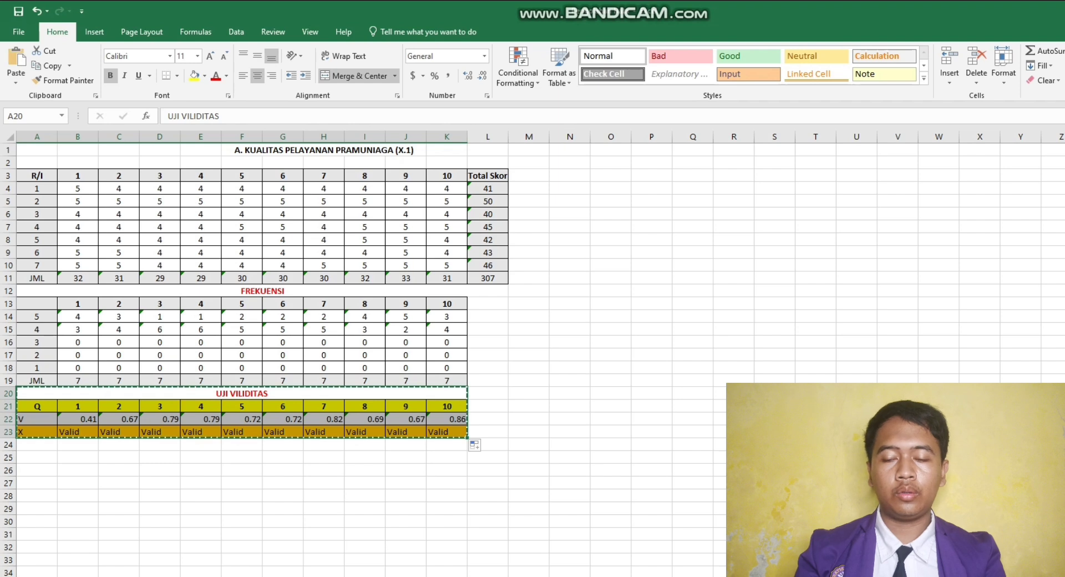
left_click(610, 175)
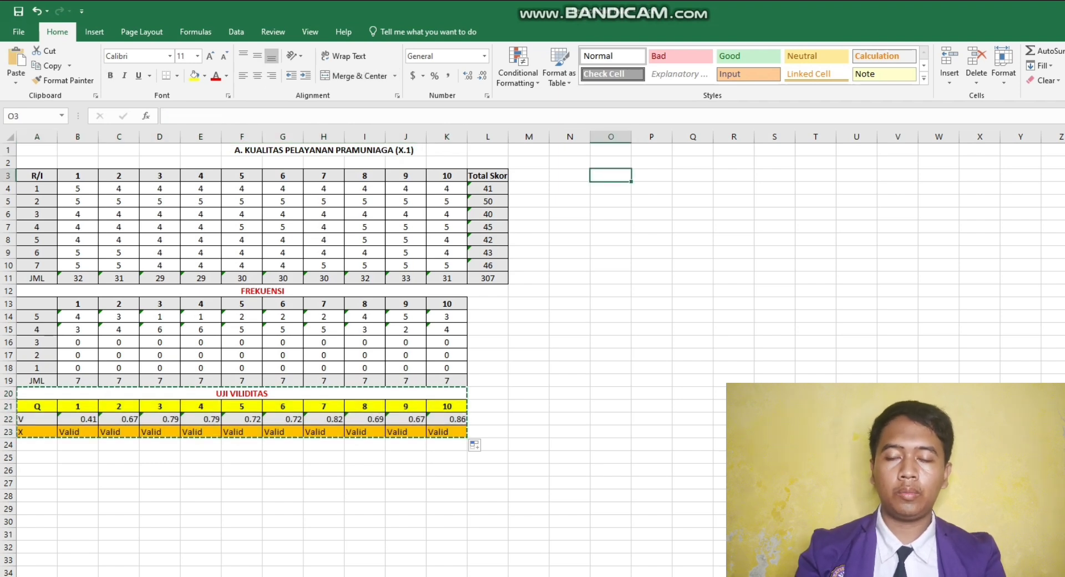
right_click(603, 177)
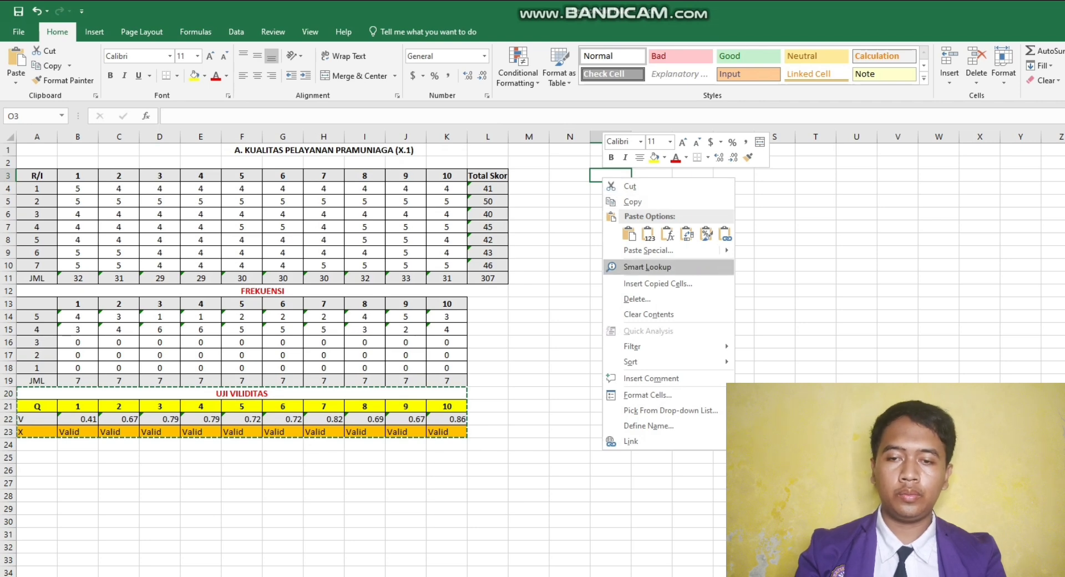
left_click(648, 250)
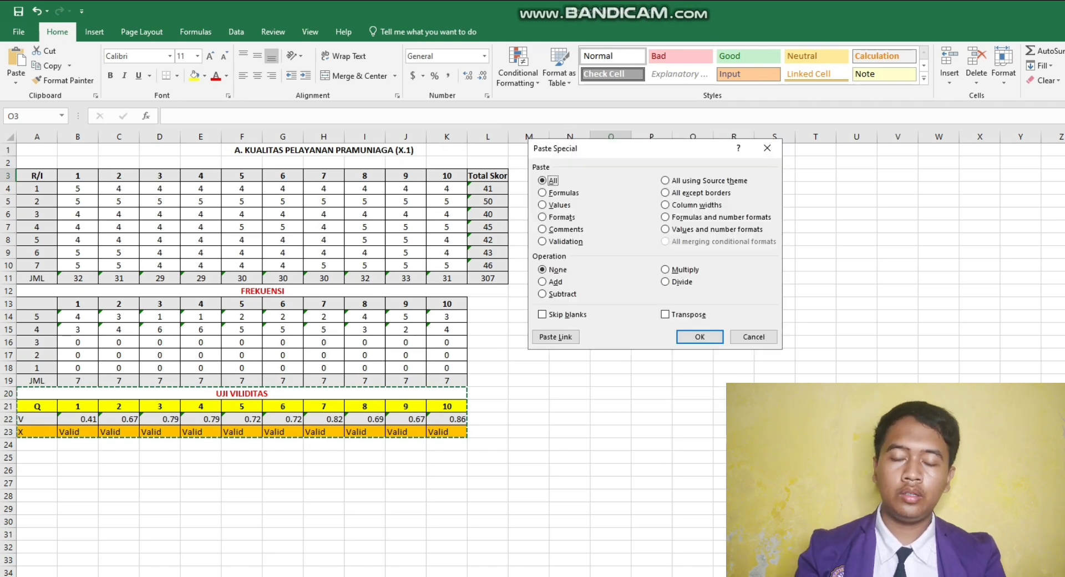
key("v")
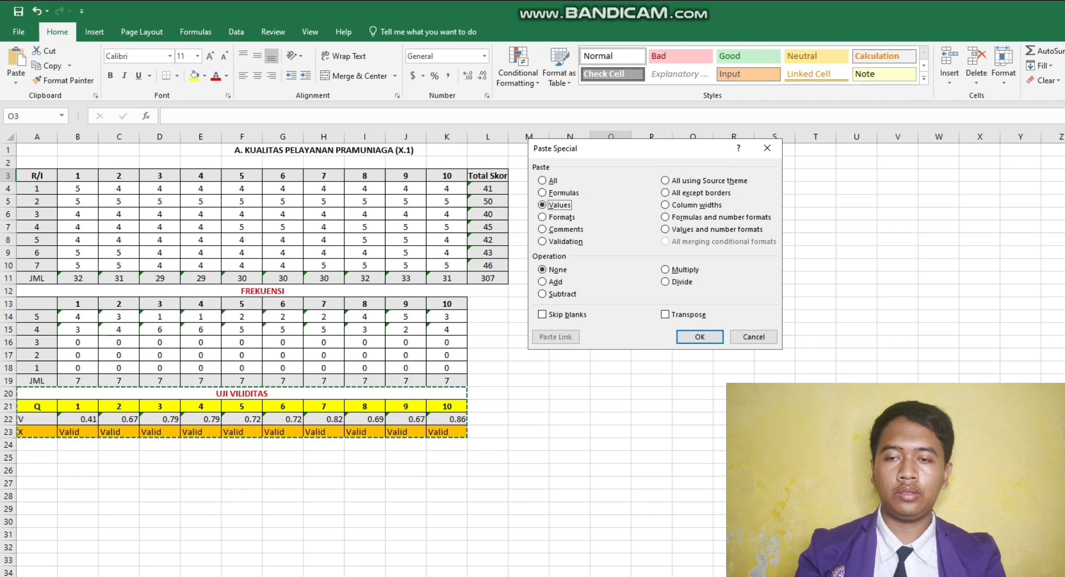
key("e")
left_click(699, 336)
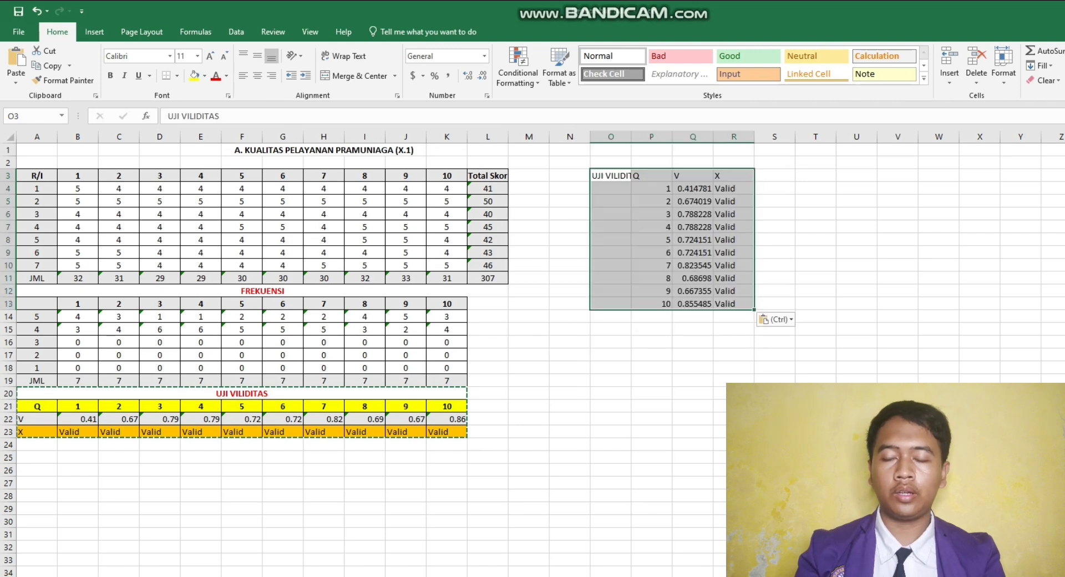
- Move the UJI VILIDITAS title from O3 to Q2, and merge and centre it across Q2:R2
left_click(693, 342)
double_click(621, 175)
left_click_drag(620, 176, 652, 177)
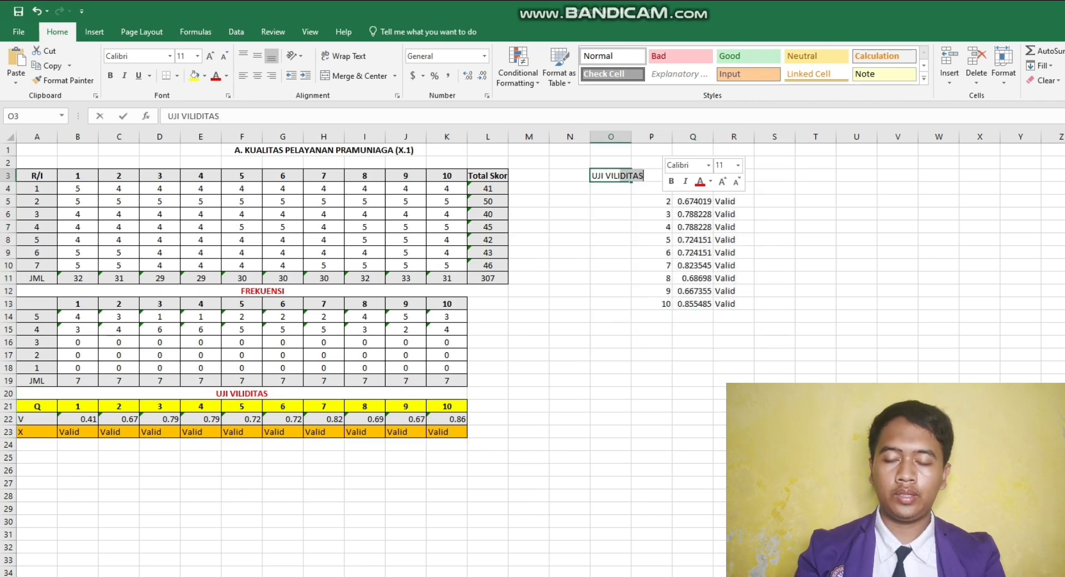
key("Escape")
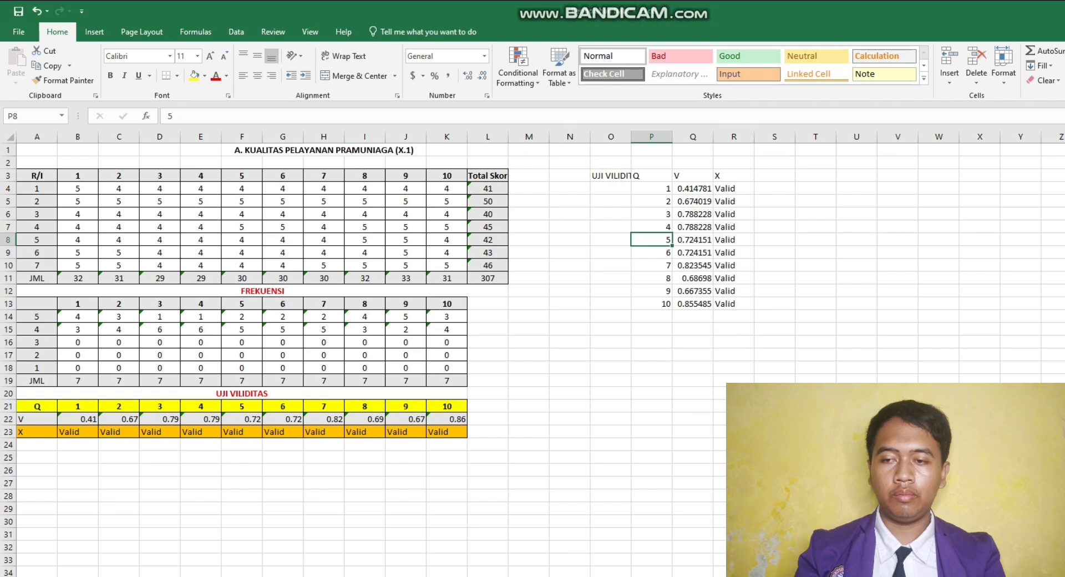
key("ctrl+x")
left_click(693, 163)
key("ctrl+v")
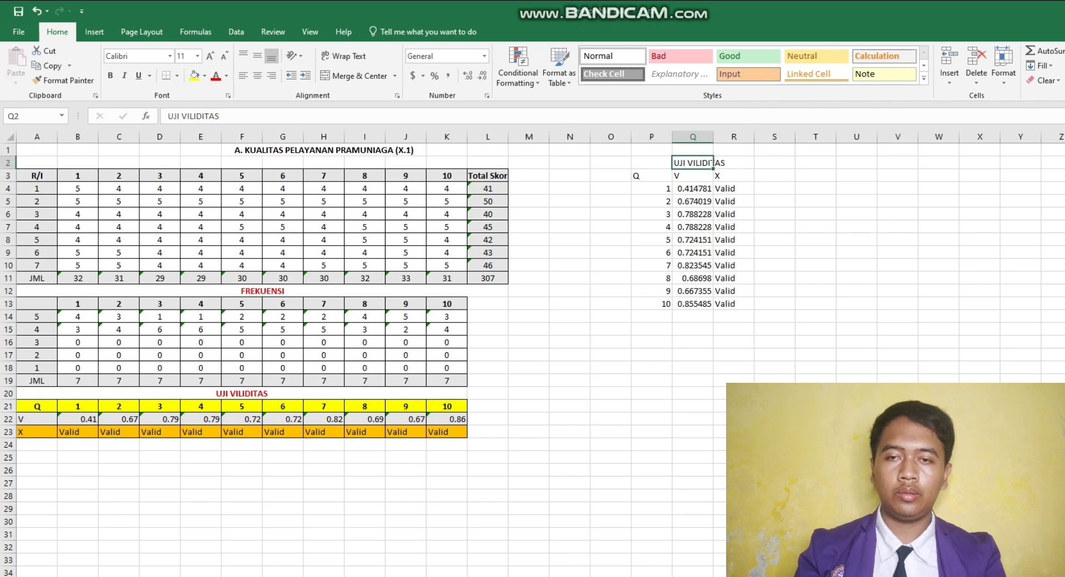
left_click_drag(693, 163, 734, 163)
left_click(355, 76)
- Apply all borders to the transposed validity table P3:R13 and centre its contents horizontally
left_click(652, 176)
left_click_drag(652, 176, 734, 303)
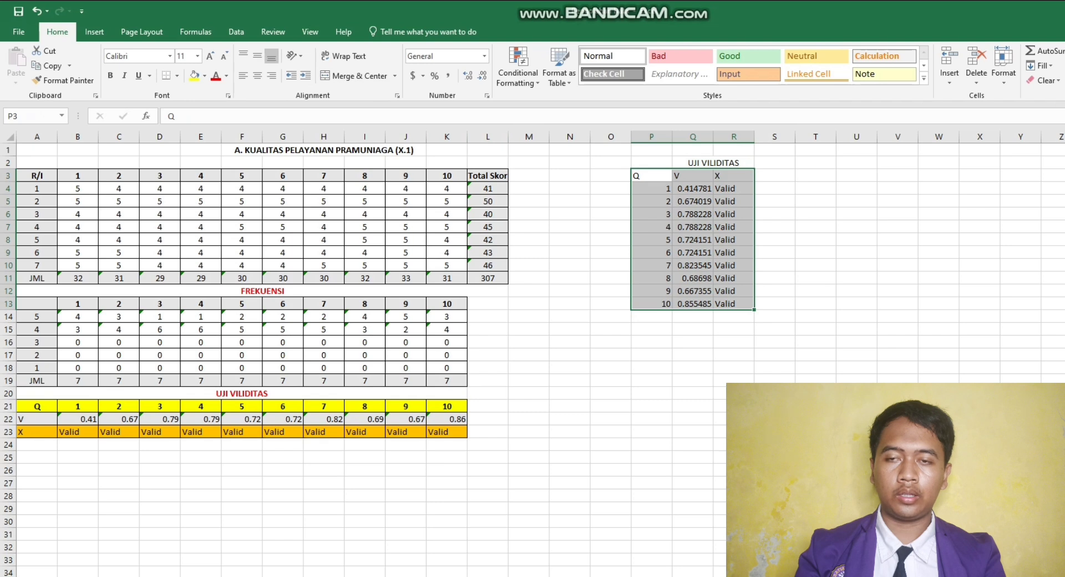
key("alt")
key("h")
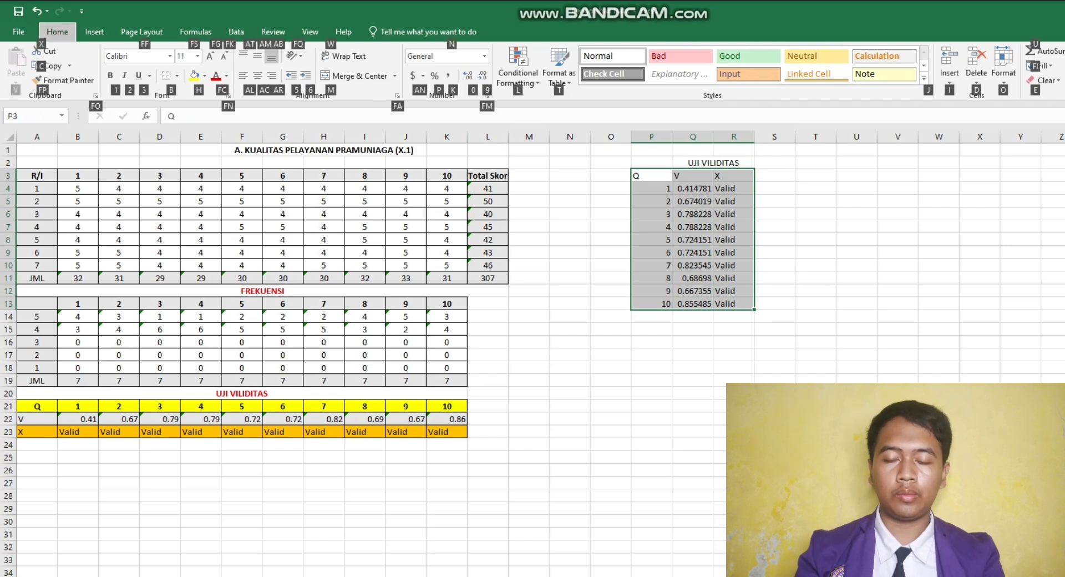
key("b")
key("a")
key("alt")
key("h")
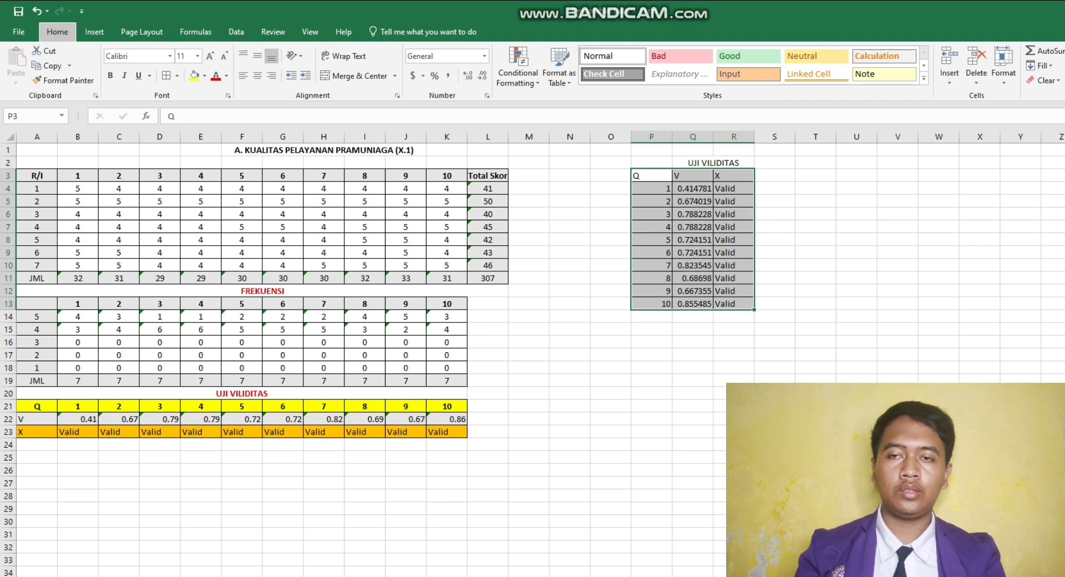
key("a")
key("c")
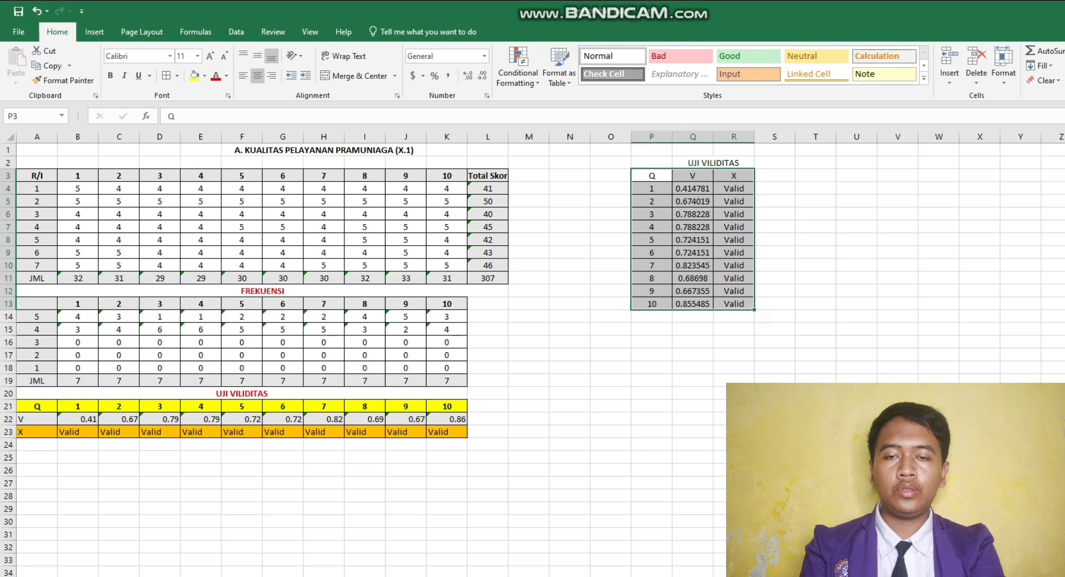
left_click(857, 227)
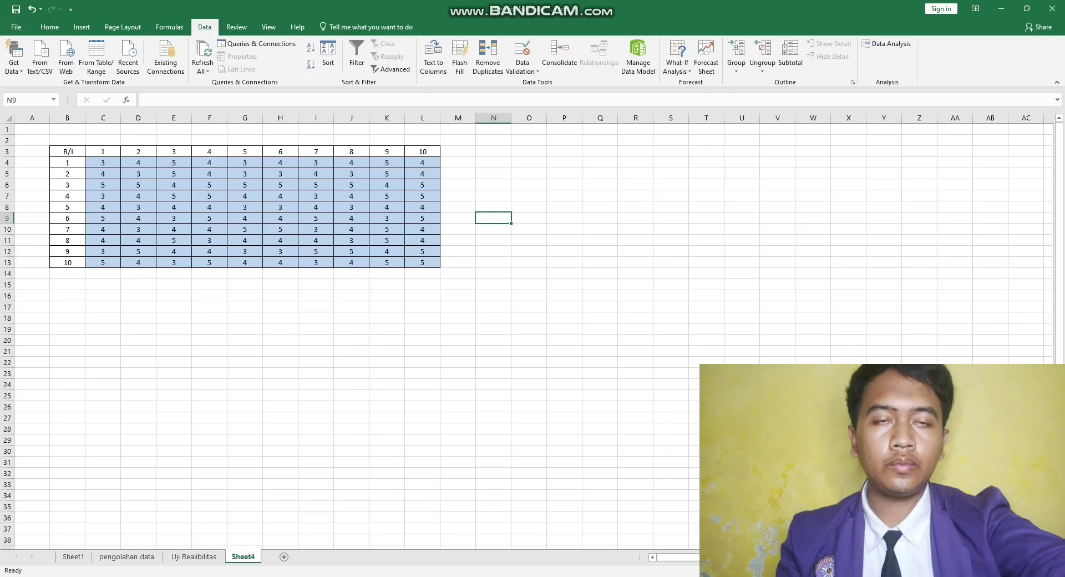
- Check the layout of the completed reliability test on the Uji Realibilitas sheet, and return to Sheet4
key("ctrl+Page_Up")
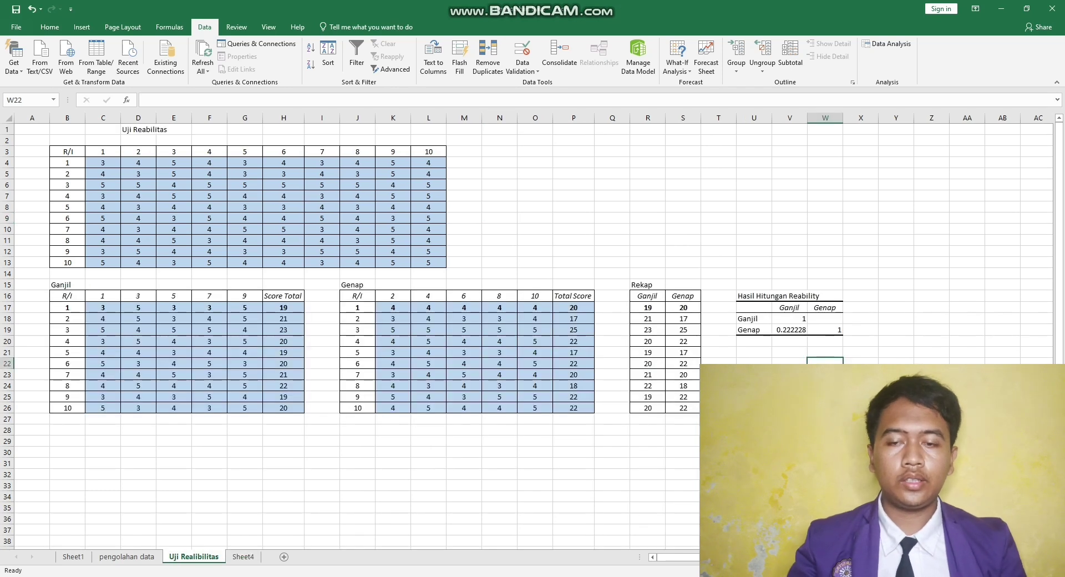
left_click(612, 240)
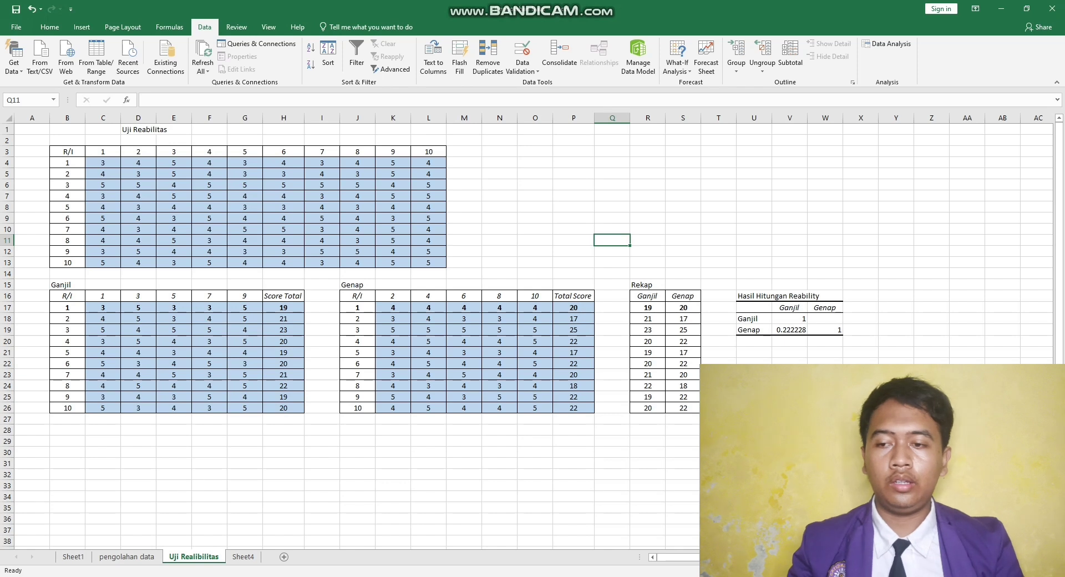
left_click(243, 557)
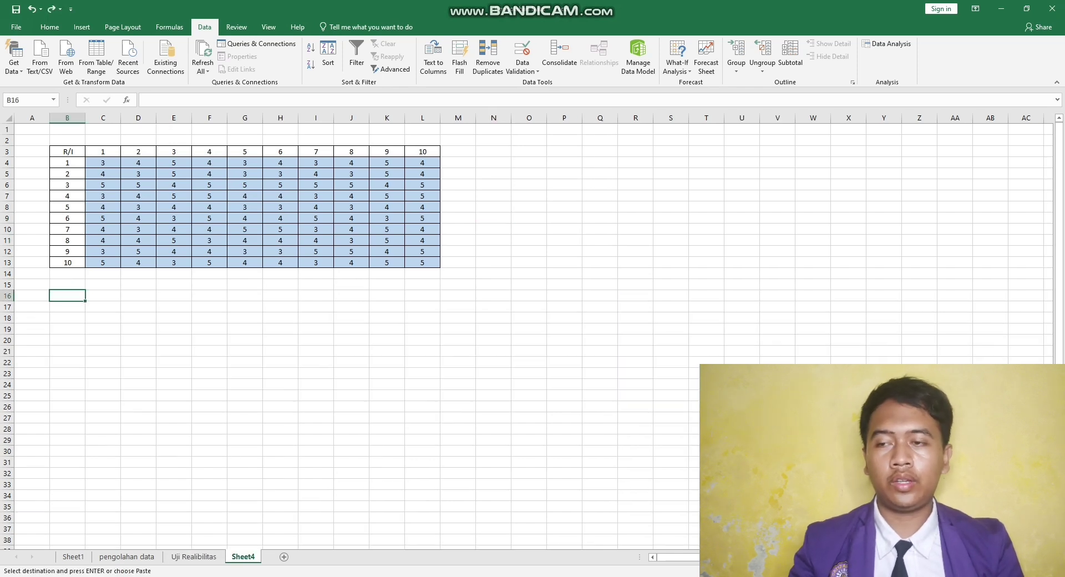
- Copy the R/I respondent column B3:B13 on Sheet4 and paste it at B16
left_click_drag(67, 151, 67, 262)
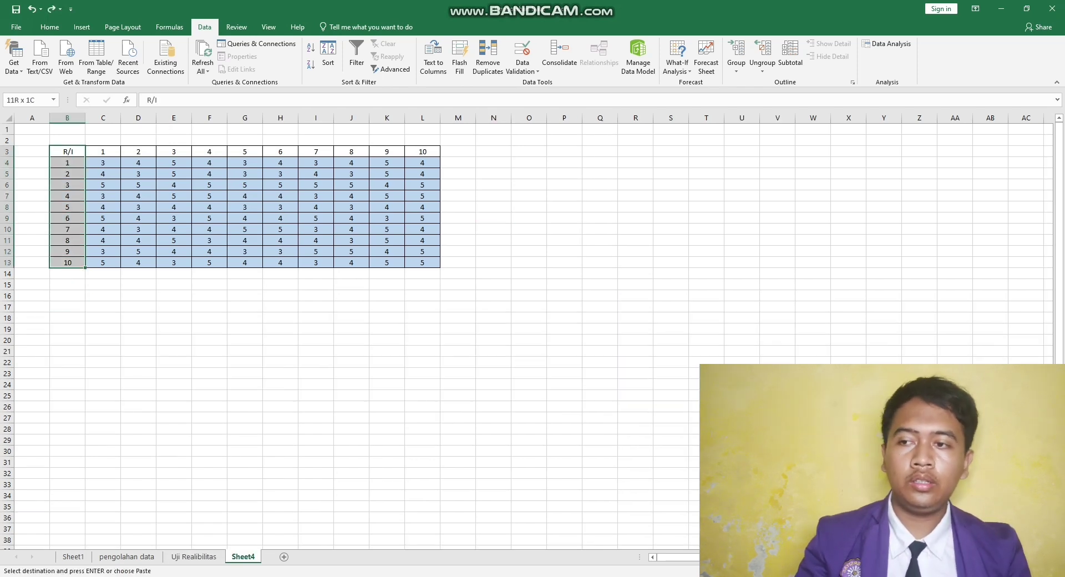
key("ctrl+v")
key("ctrl+c")
left_click(67, 296)
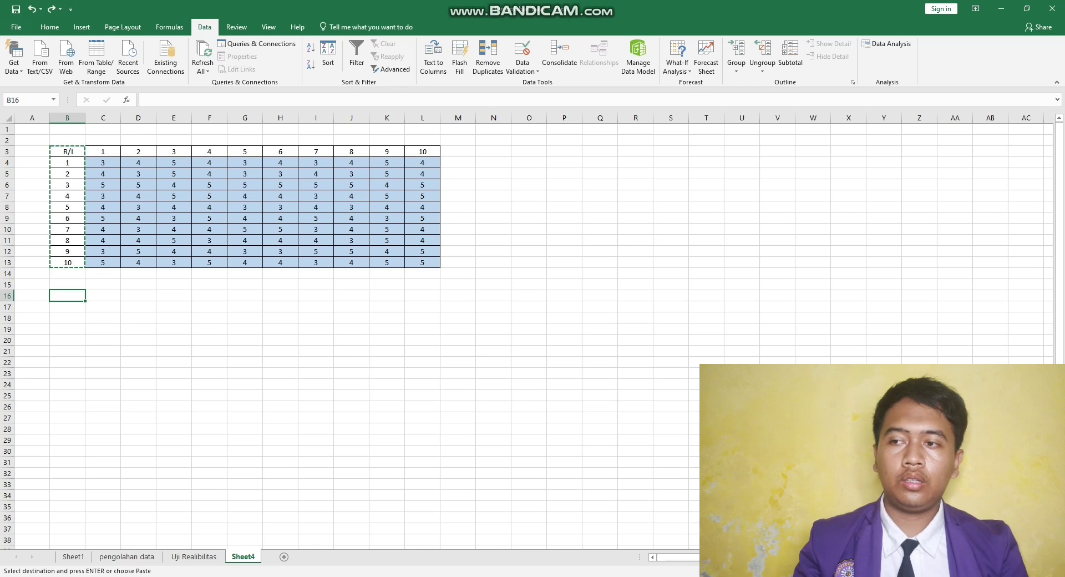
key("ctrl+v")
- Link C16 to the item 1 heading in C3 and fill the formula down to C26
left_click(103, 296)
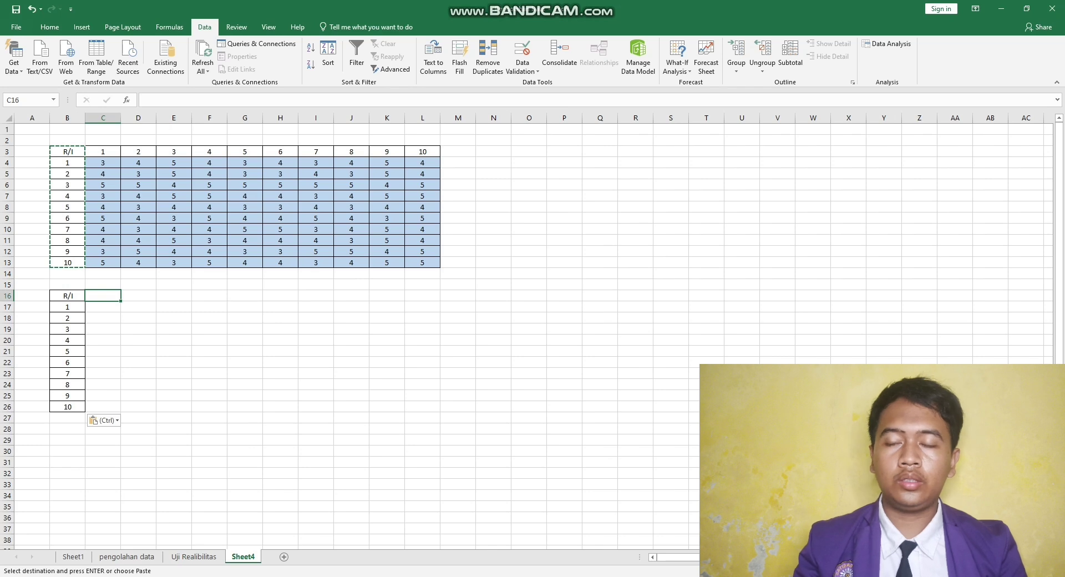
type("=")
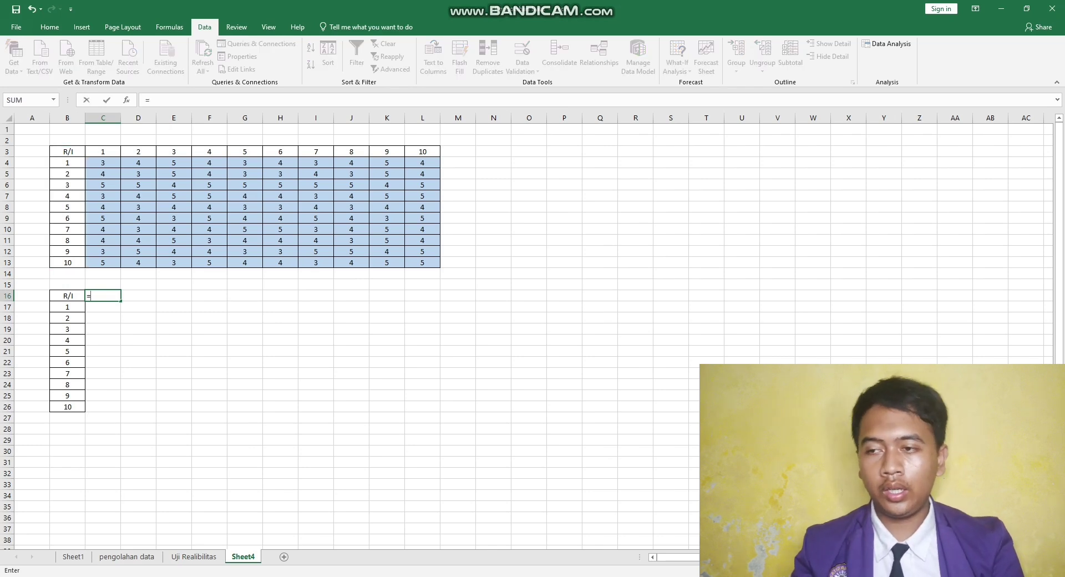
left_click(103, 152)
key("Return")
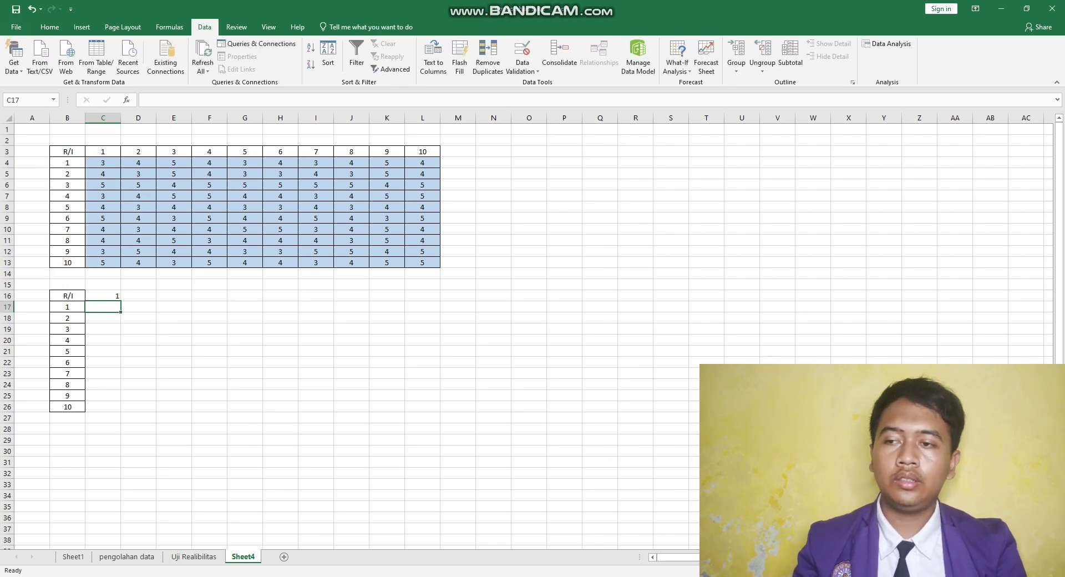
left_click(103, 296)
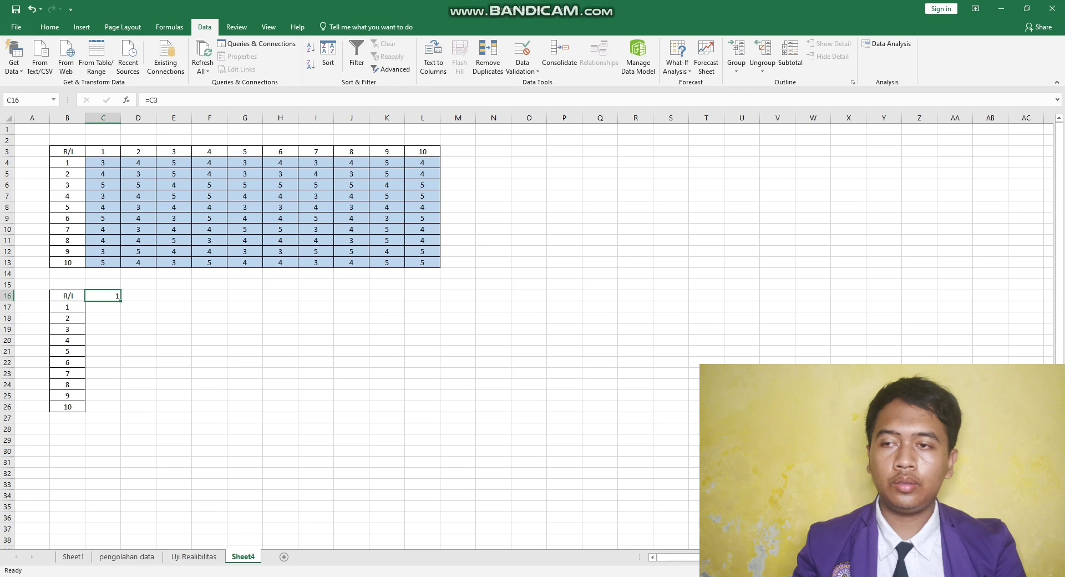
left_click_drag(121, 300, 121, 412)
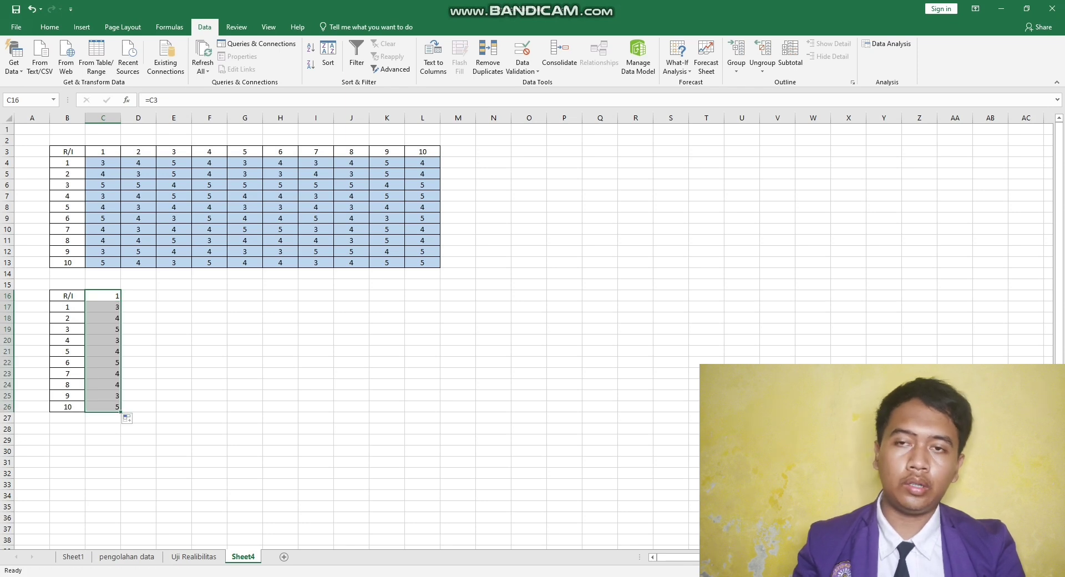
- Link D16 to the item 3 heading in E3, and E16 to the item 5 heading in G3
left_click(138, 296)
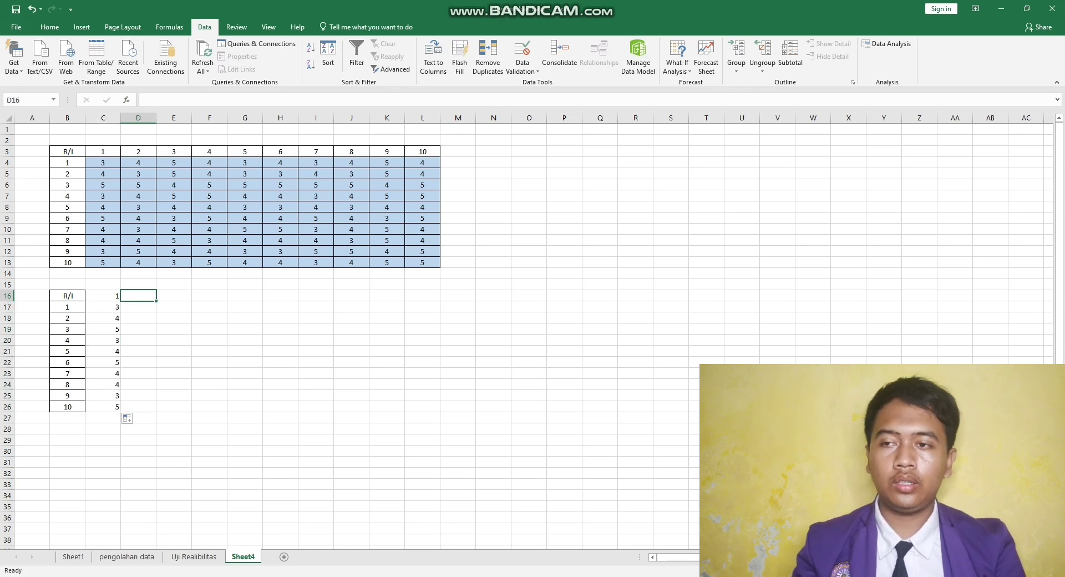
type("=")
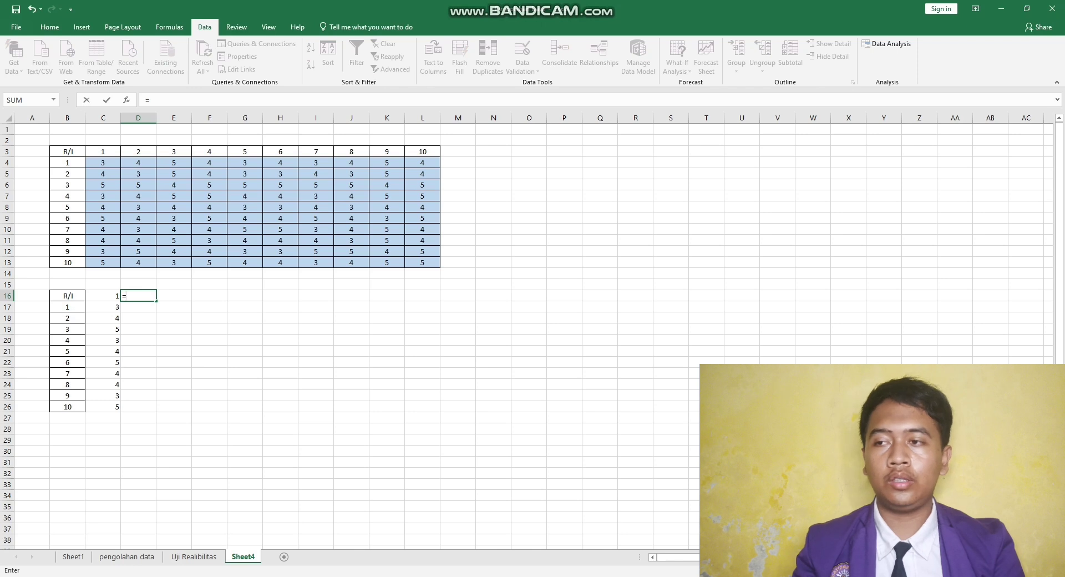
left_click(174, 152)
key("Return")
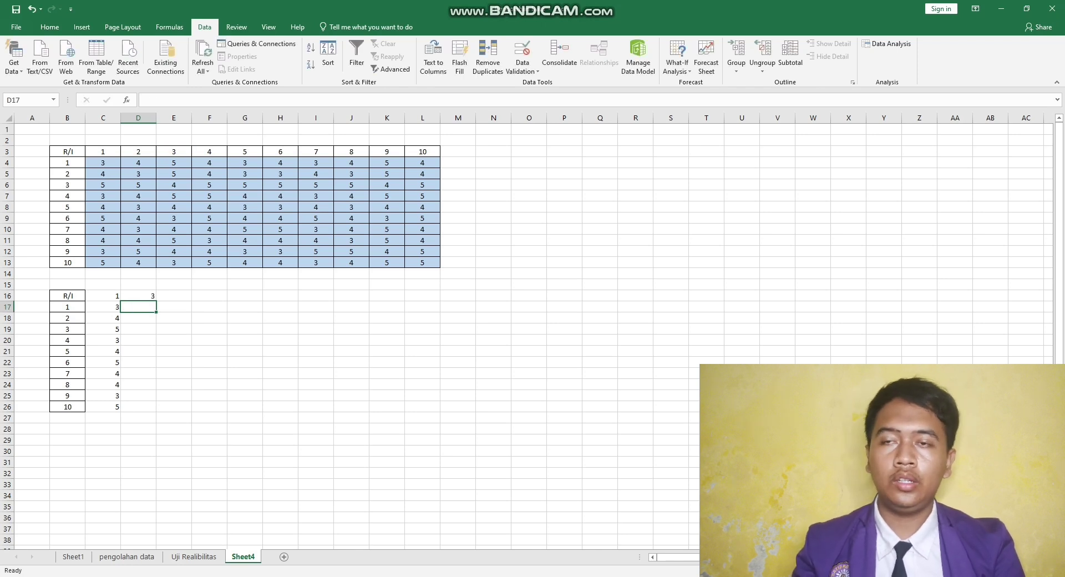
left_click(174, 295)
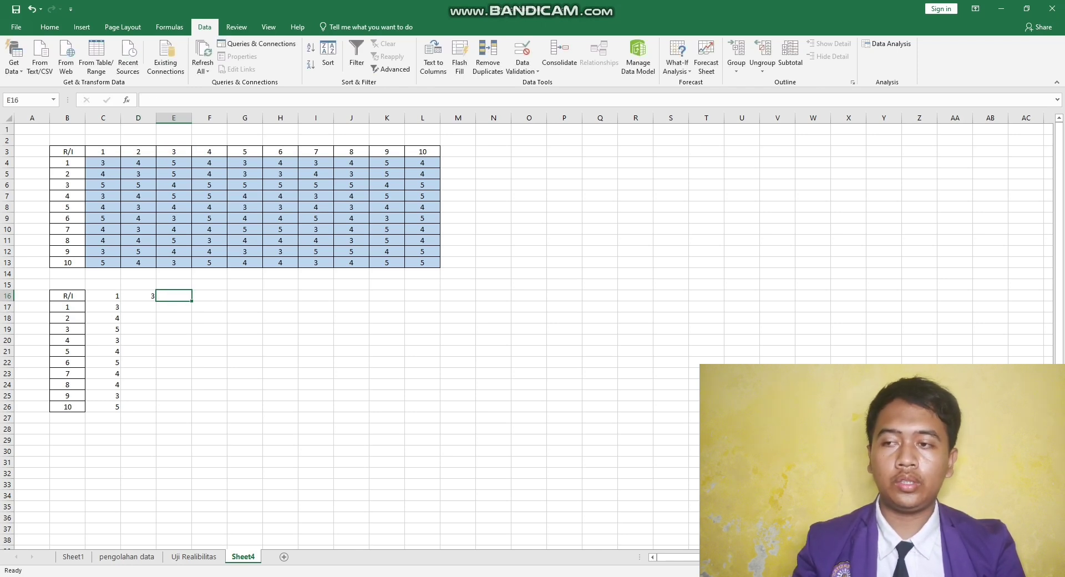
type("=")
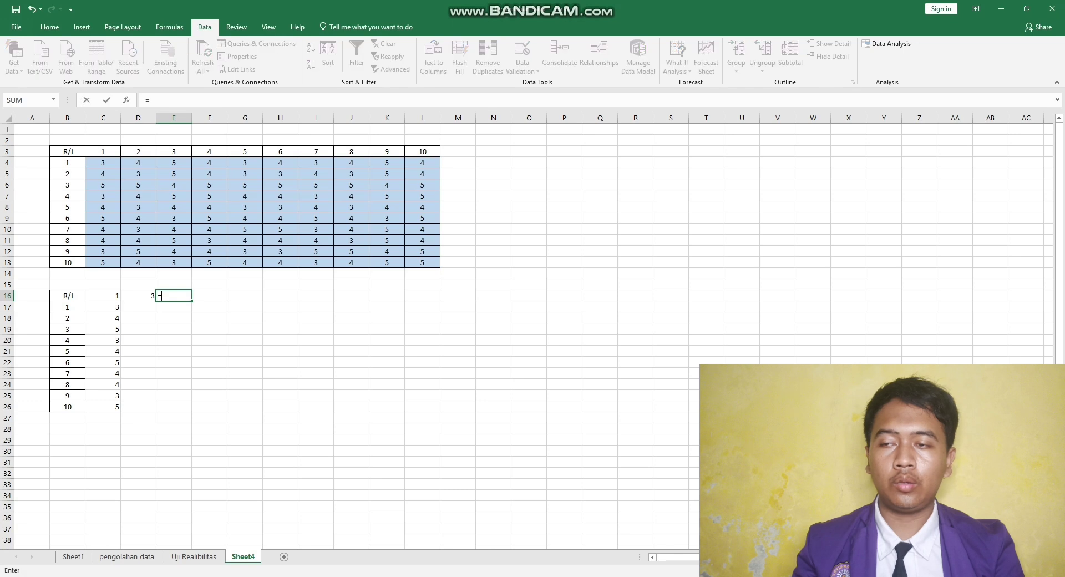
left_click(245, 152)
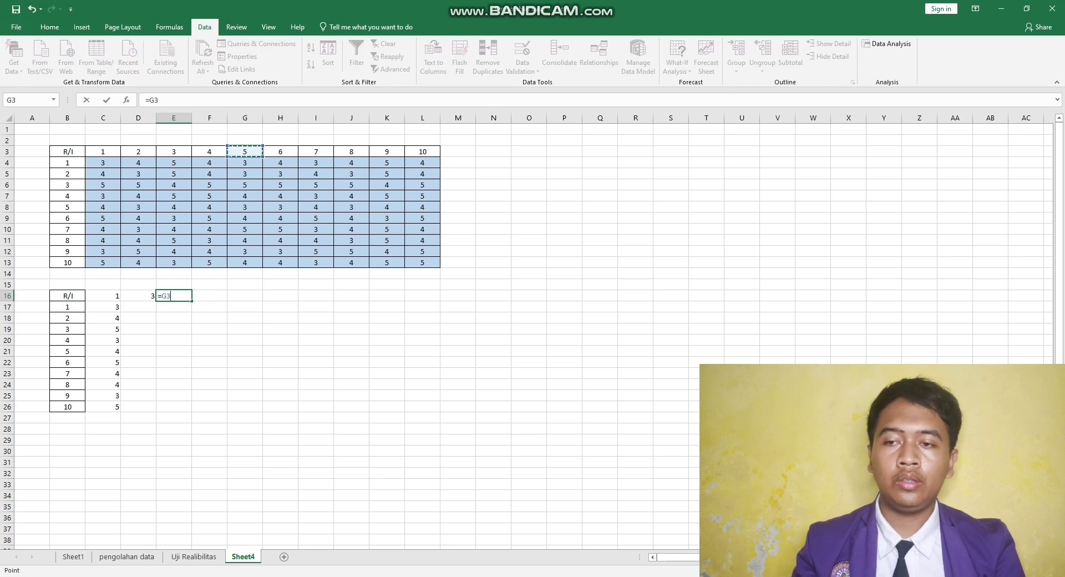
key("Return")
left_click(210, 296)
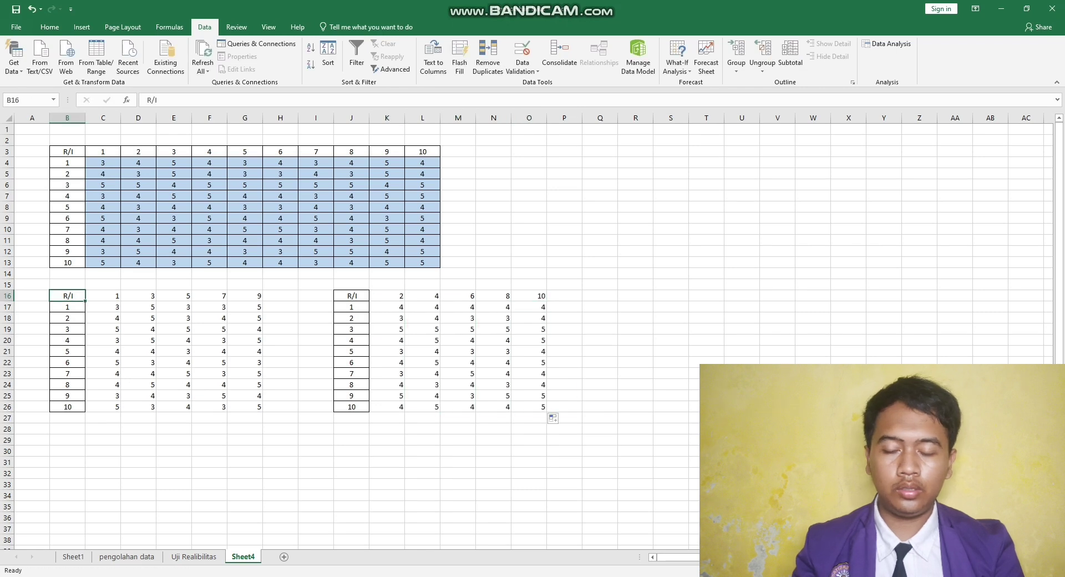
- Apply all borders to the odd-item table B16:H26 and the even-item table J16:O26, leaving the gap column I unbordered
left_click_drag(67, 296, 533, 407)
left_click(49, 27)
left_click(143, 65)
left_click_drag(316, 295, 316, 407)
left_click(316, 473)
left_click_drag(280, 296, 280, 407)
left_click(316, 329)
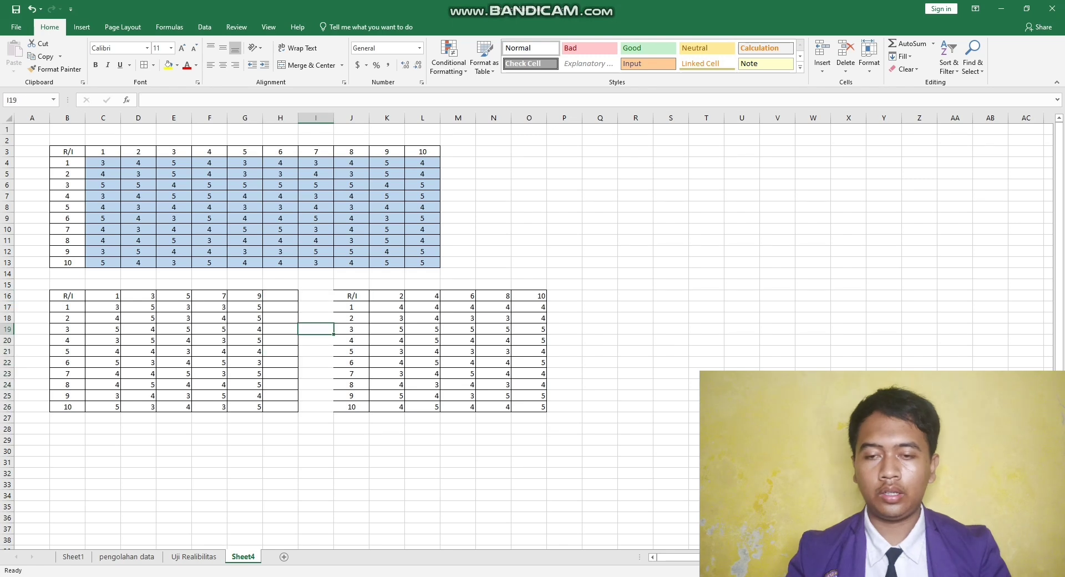
left_click_drag(352, 296, 352, 407)
left_click(317, 362)
- Enter the heading Total Skor in H16 and P16, and apply all borders to P16:P26
left_click(280, 295)
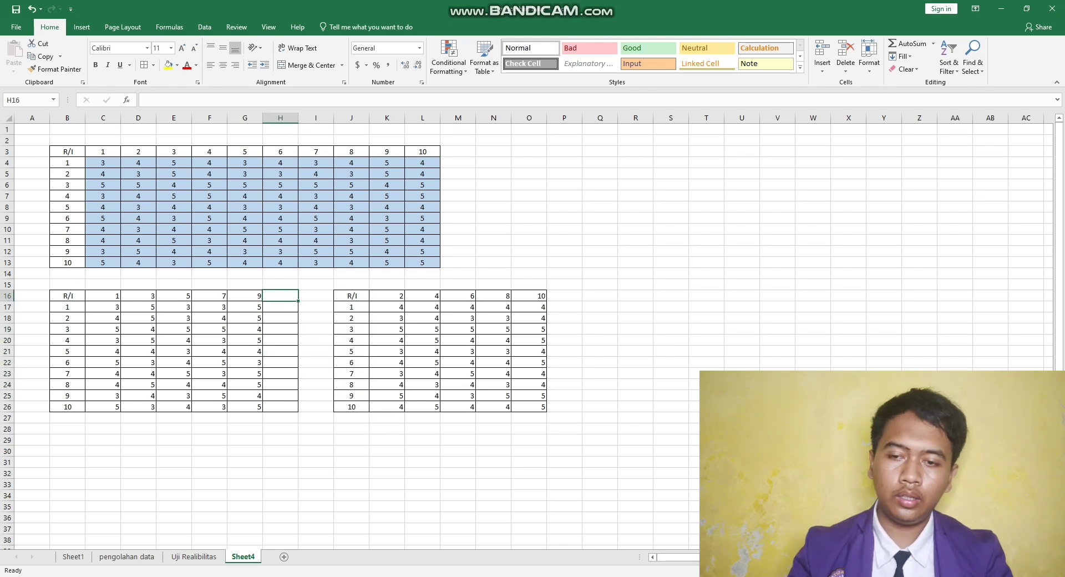
type("Total Skor")
left_click(565, 296)
type("Total Skor")
left_click_drag(564, 295, 564, 406)
left_click(144, 65)
left_click(670, 351)
left_click(244, 296)
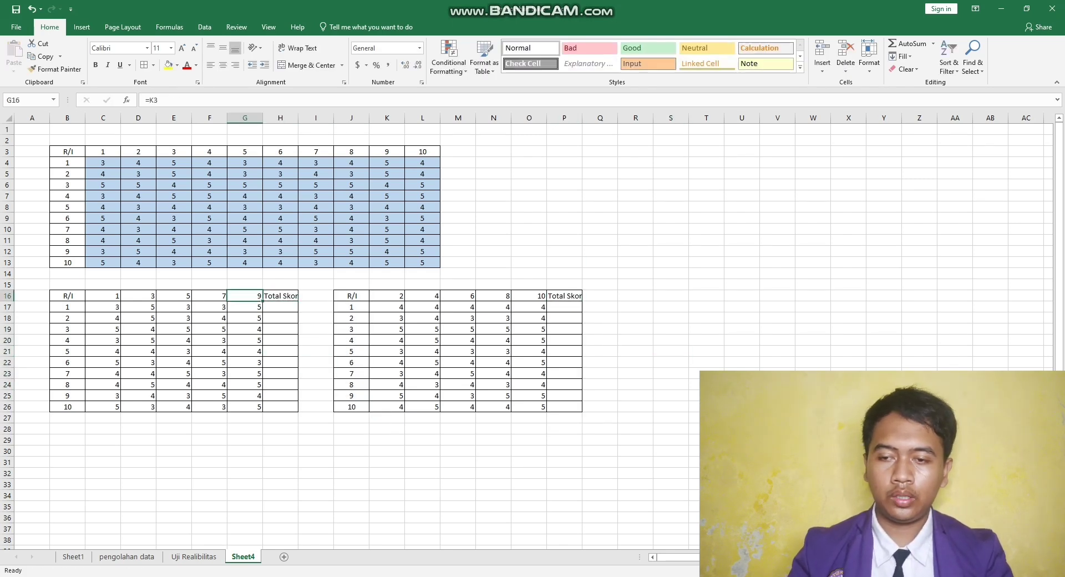
- Centre the contents of both split tables in B16:P26 horizontally
left_click_drag(67, 296, 564, 407)
key("alt+h")
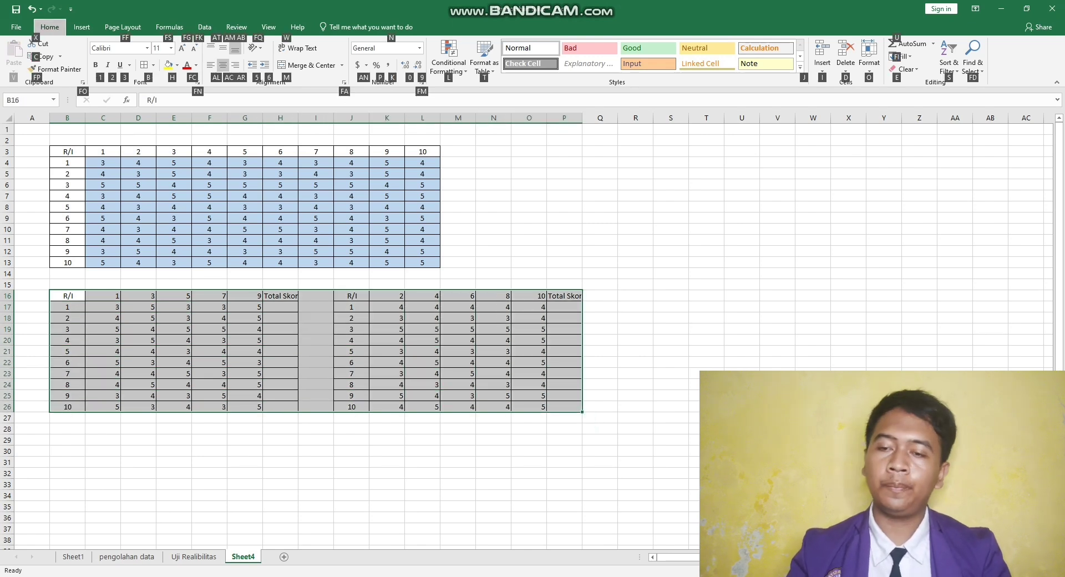
key("a")
key("c")
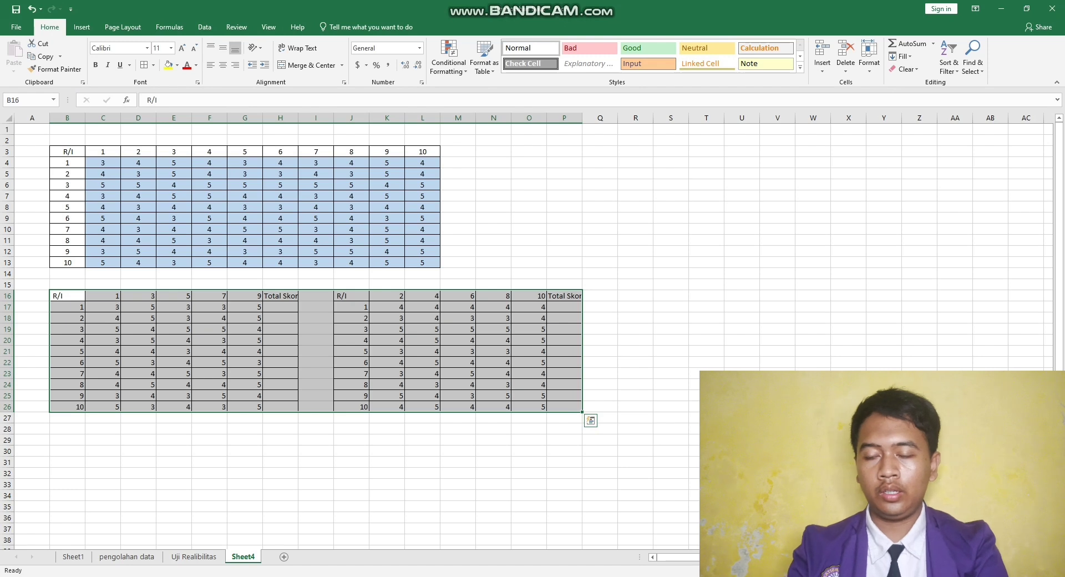
key("alt+h")
key("a")
key("c")
- Total the odd-item scores C17:G17 with SUM in H17 and fill the formula down to H26
left_click(280, 307)
type("=sun(")
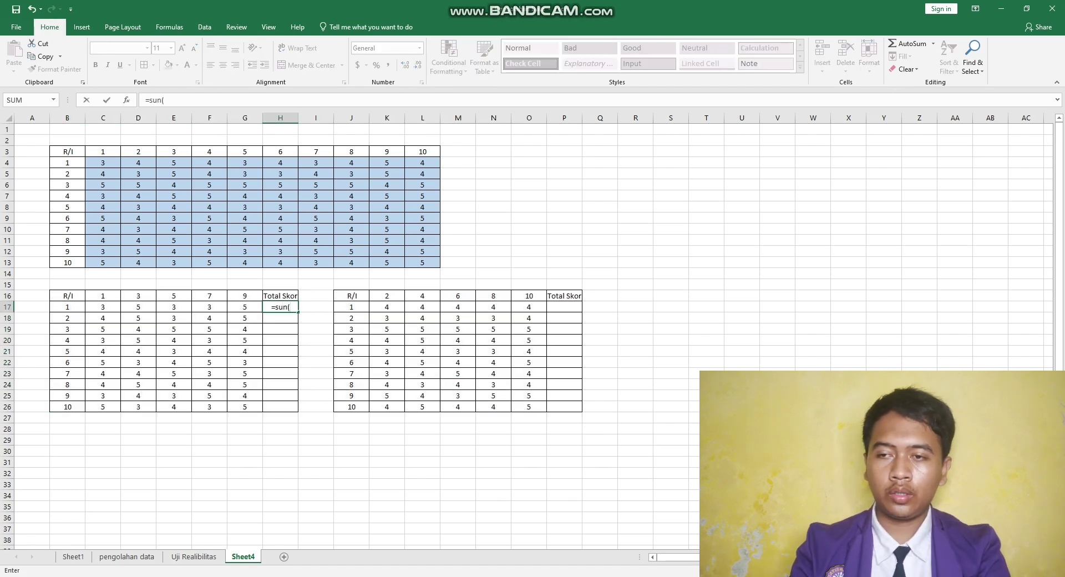
key("BackSpace")
key("BackSpace")
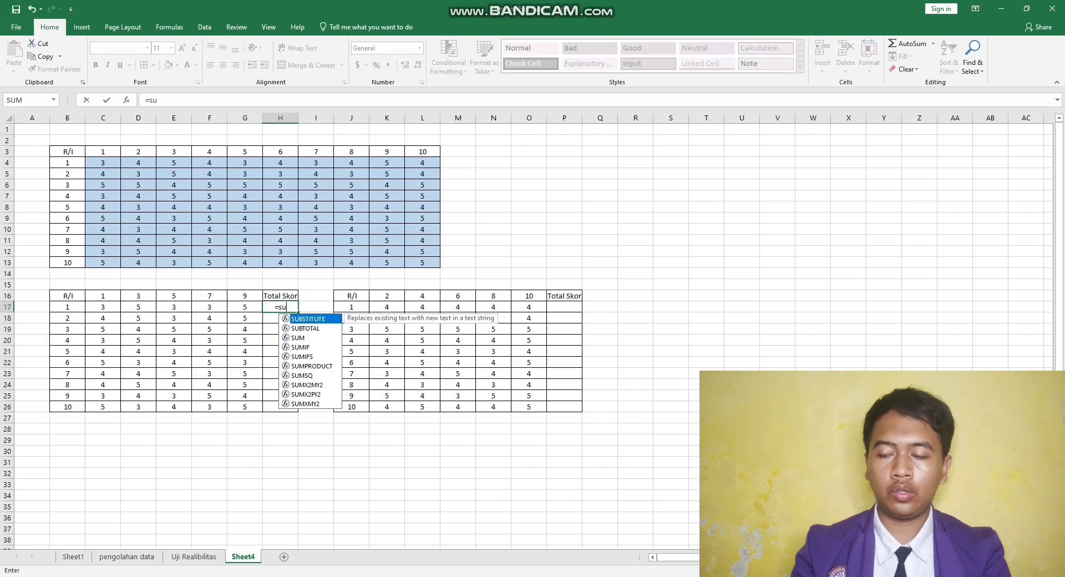
type("m(")
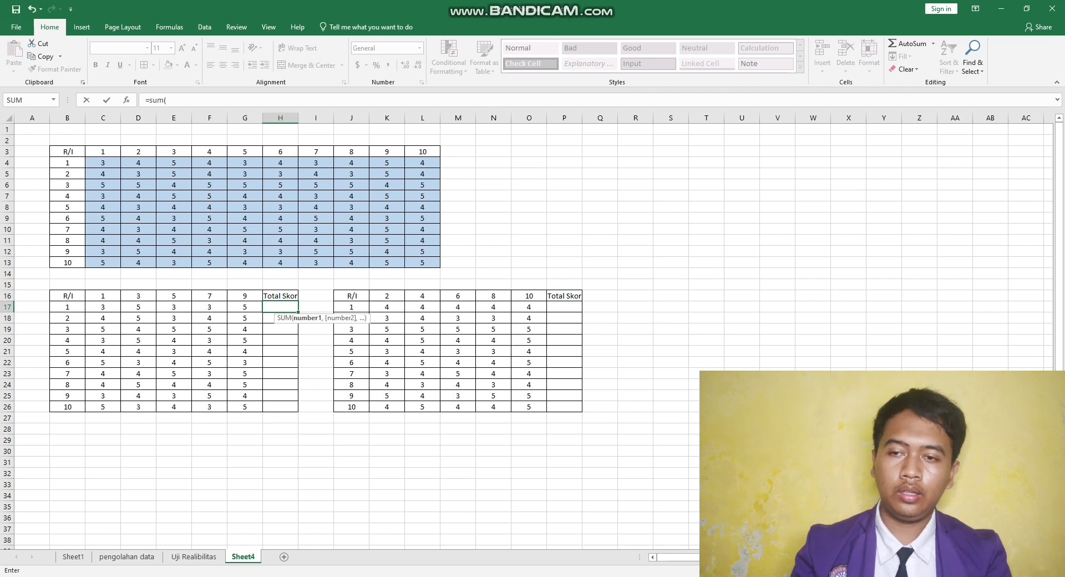
left_click_drag(103, 307, 298, 412)
type(")")
key("Return")
left_click(280, 307)
- Total the even-item scores K17:O17 with SUM in P17 and fill the formula down to P26
left_click(564, 306)
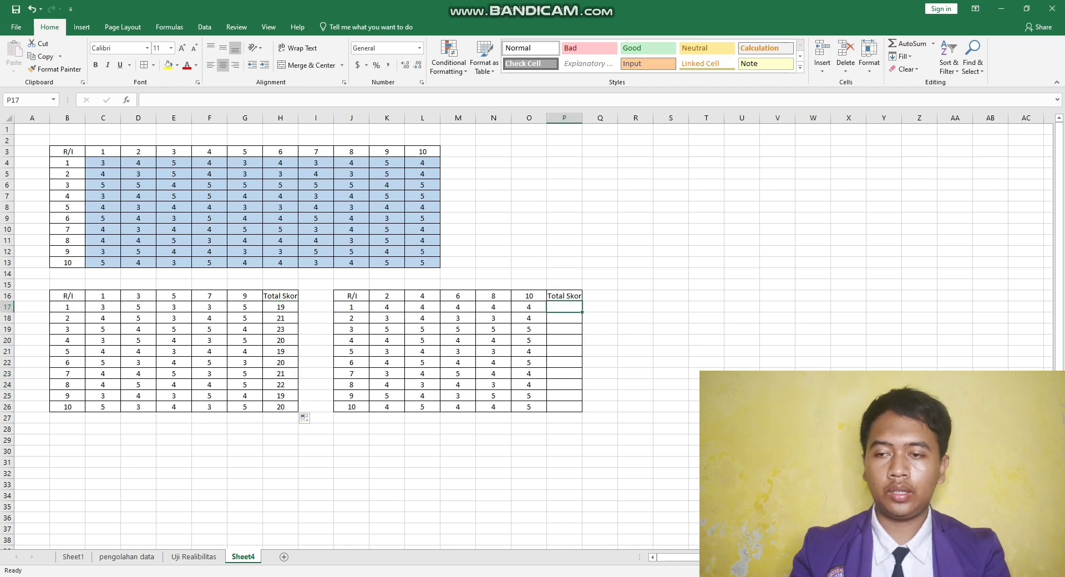
type("=")
left_click(169, 27)
type("sum(")
left_click_drag(387, 307, 582, 411)
key("Return")
left_click(564, 307)
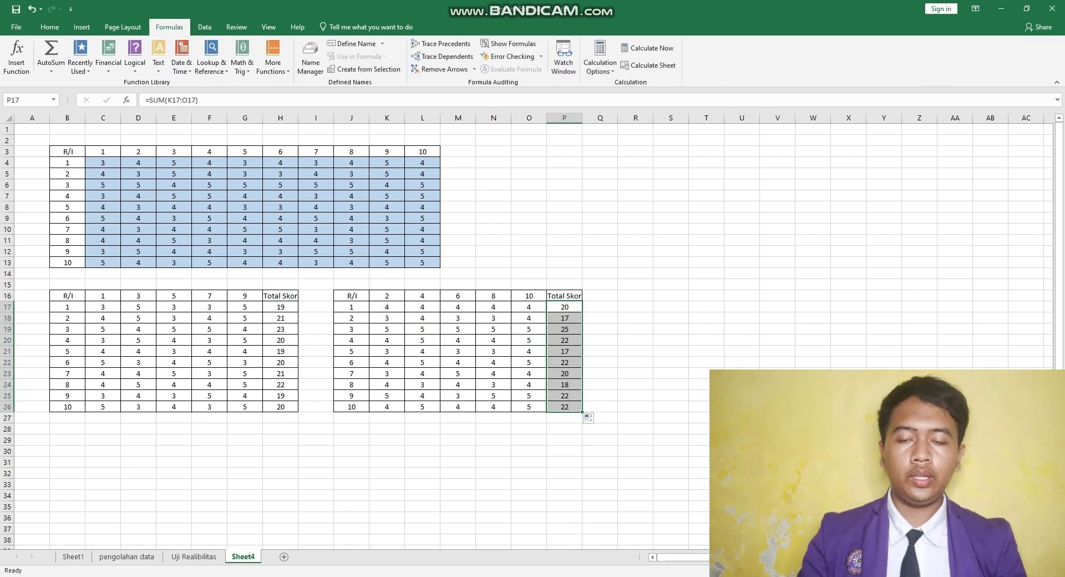
- Copy the Rekap title with its Ganjil and Genap headings, R15:S16, from the Uji Realibilitas sheet to R16 on Sheet4
left_click(635, 296)
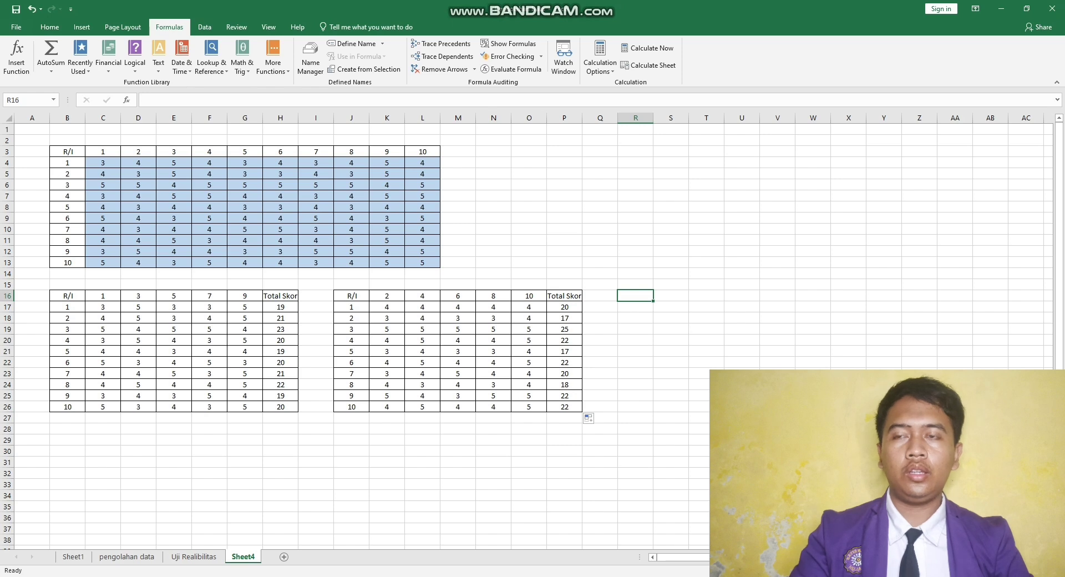
left_click(193, 557)
left_click_drag(646, 297, 684, 296)
double_click(648, 285)
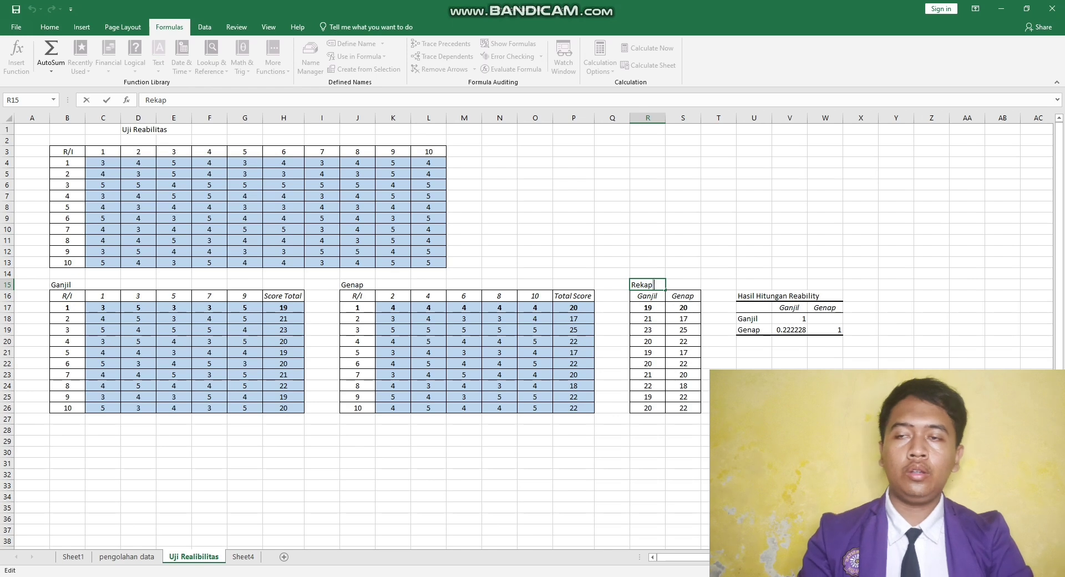
mouse_move(683, 296)
left_mouse_down()
mouse_move(648, 296)
mouse_move(683, 296)
left_mouse_up()
left_click(648, 286)
key("ctrl+c")
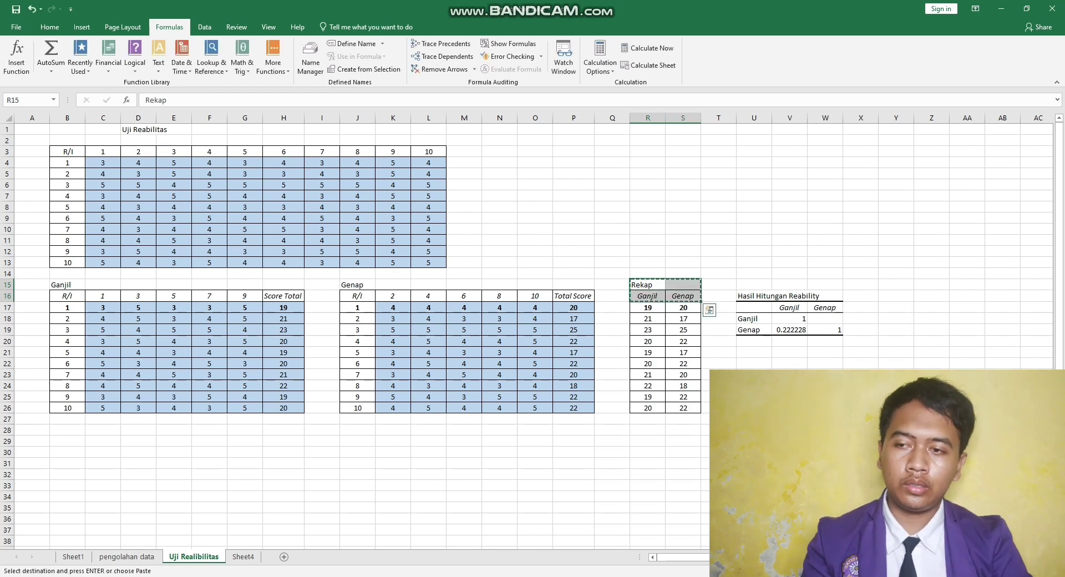
left_click(243, 557)
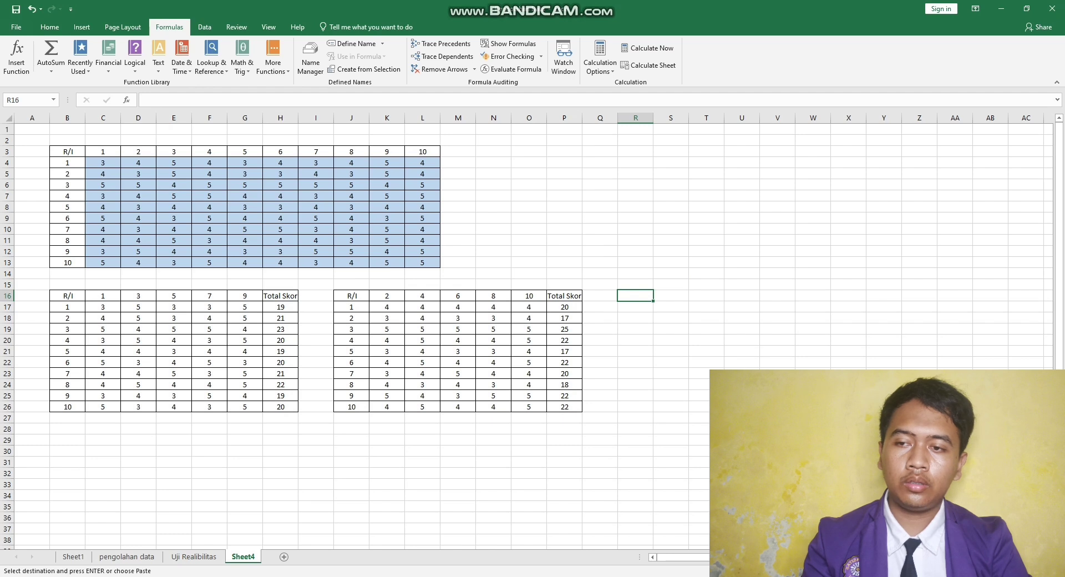
key("ctrl+v")
left_click(670, 318)
left_click(636, 318)
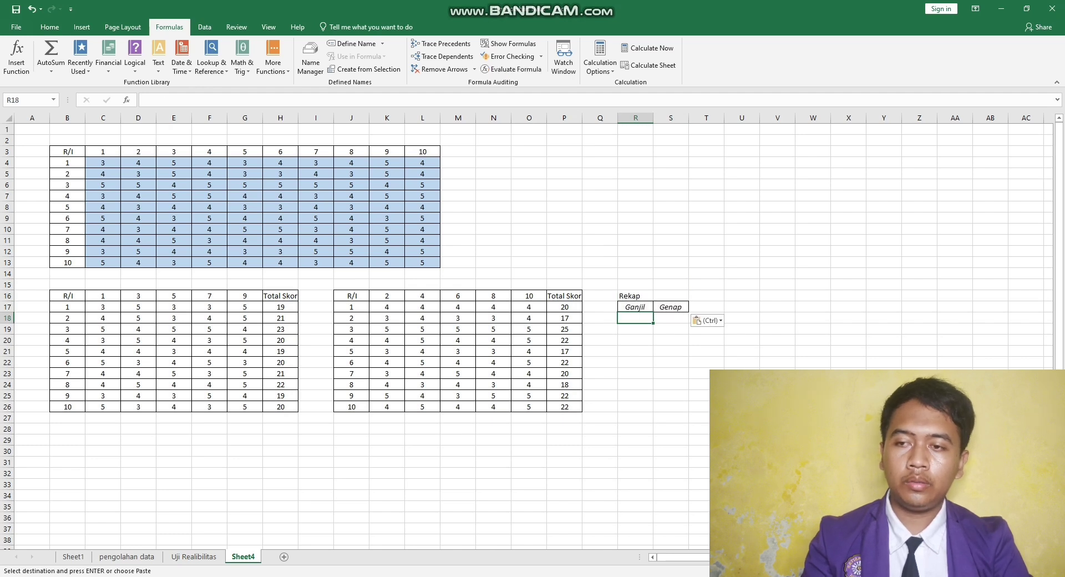
- Move the Rekap title and its Ganjil and Genap headings up one row to R15:S16
left_click(635, 296)
double_click(636, 296)
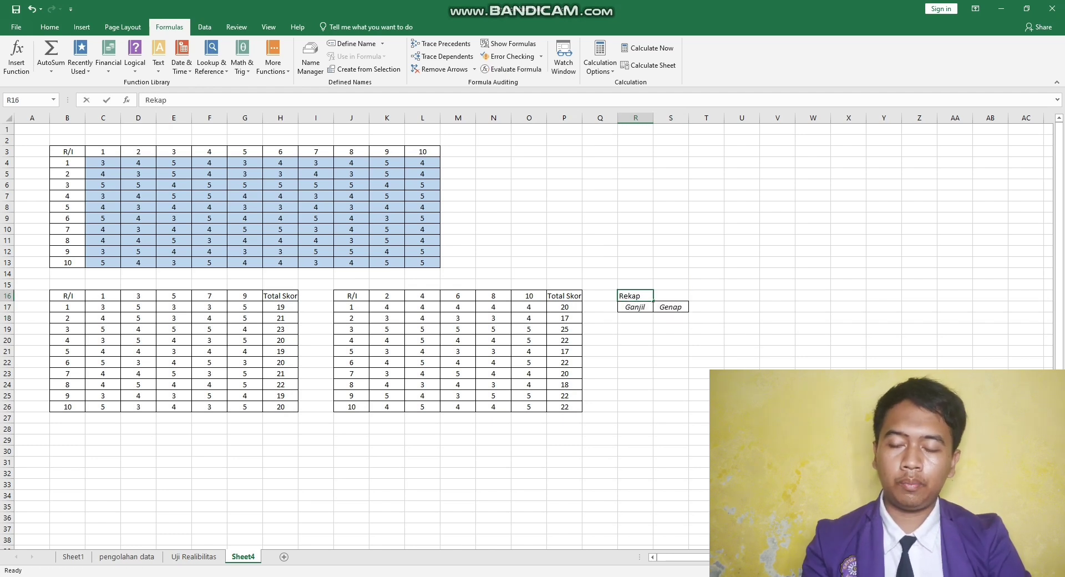
left_click(671, 308)
left_click(636, 297)
left_click_drag(635, 296, 671, 296)
key("ctrl+x")
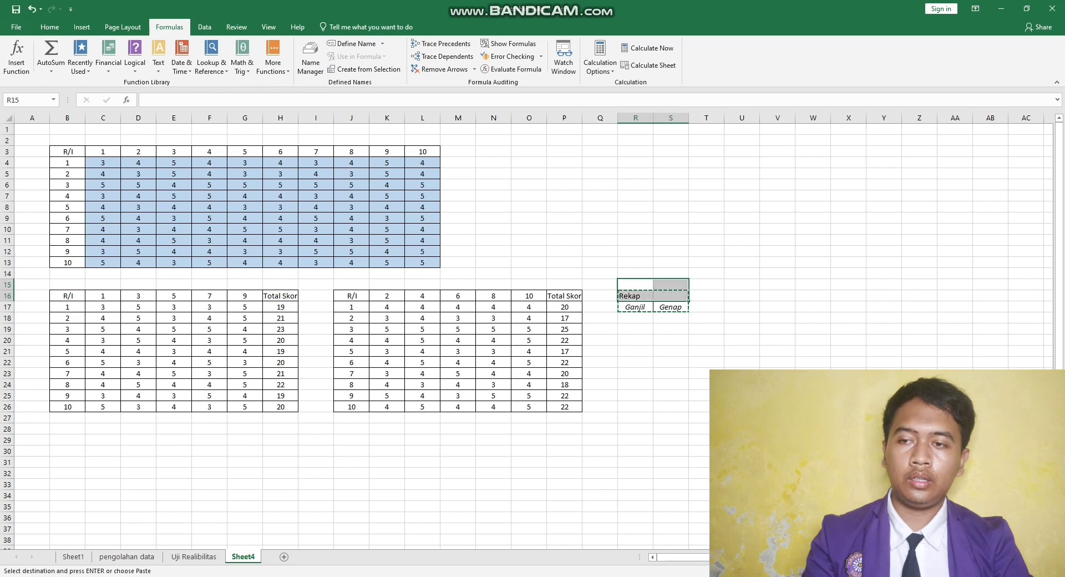
key("ctrl+v")
- Link R17 under Ganjil to the odd total in H17, and S17 under Genap to the even total in P17
left_click(636, 307)
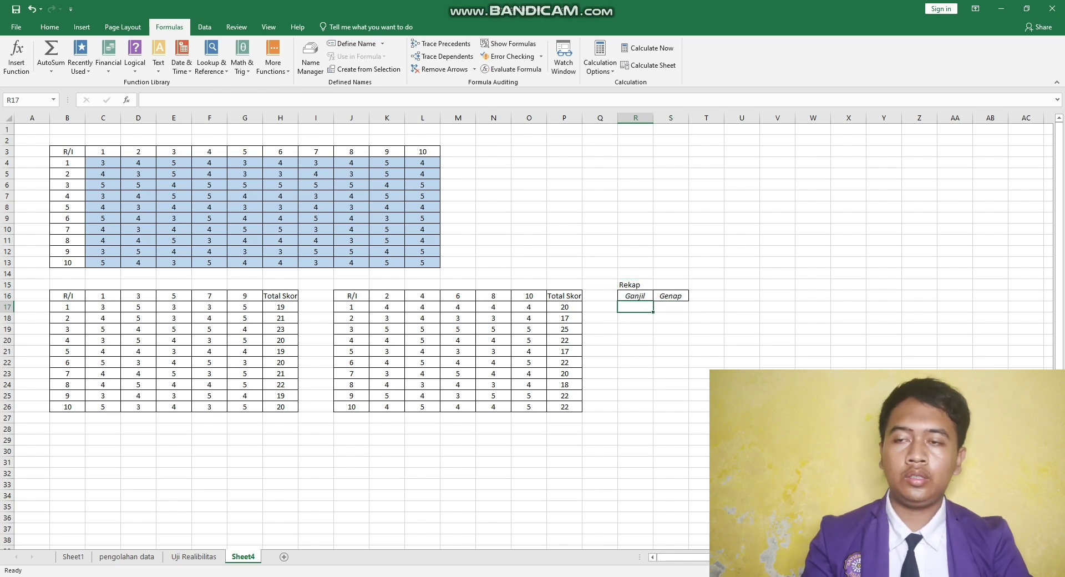
type("=")
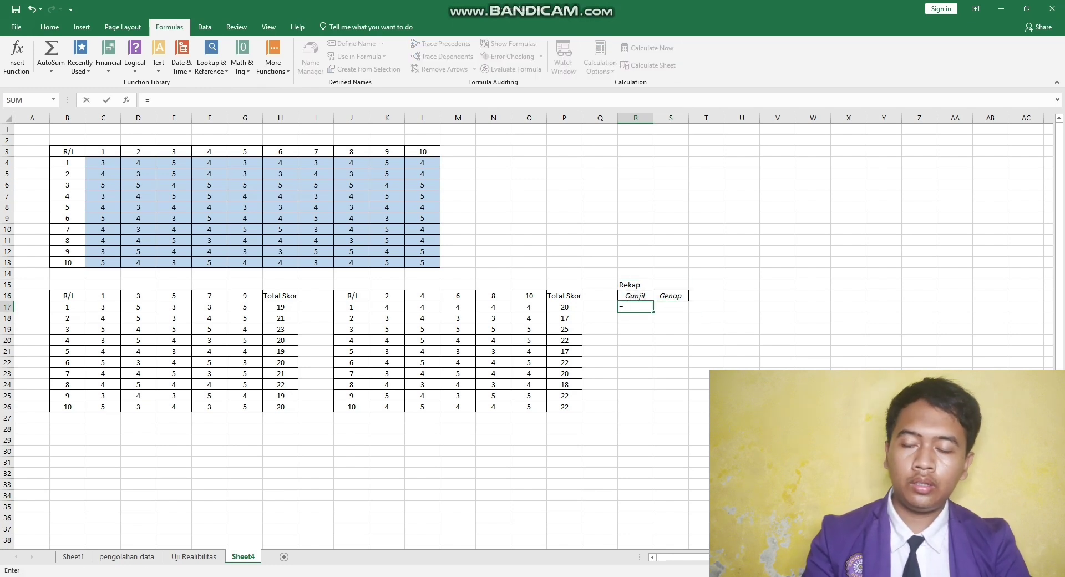
left_click(281, 308)
key("Return")
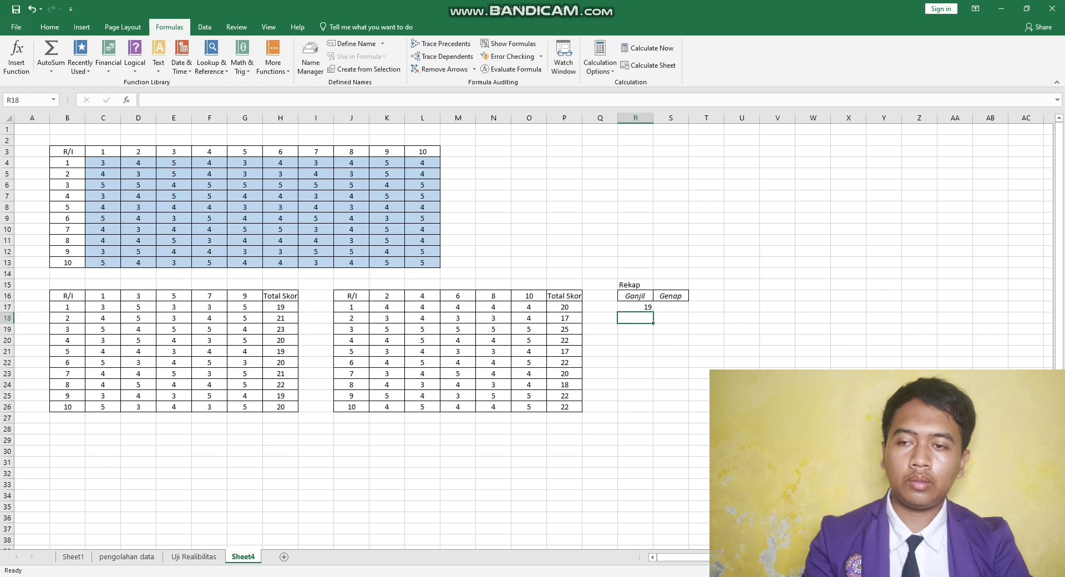
left_click(671, 307)
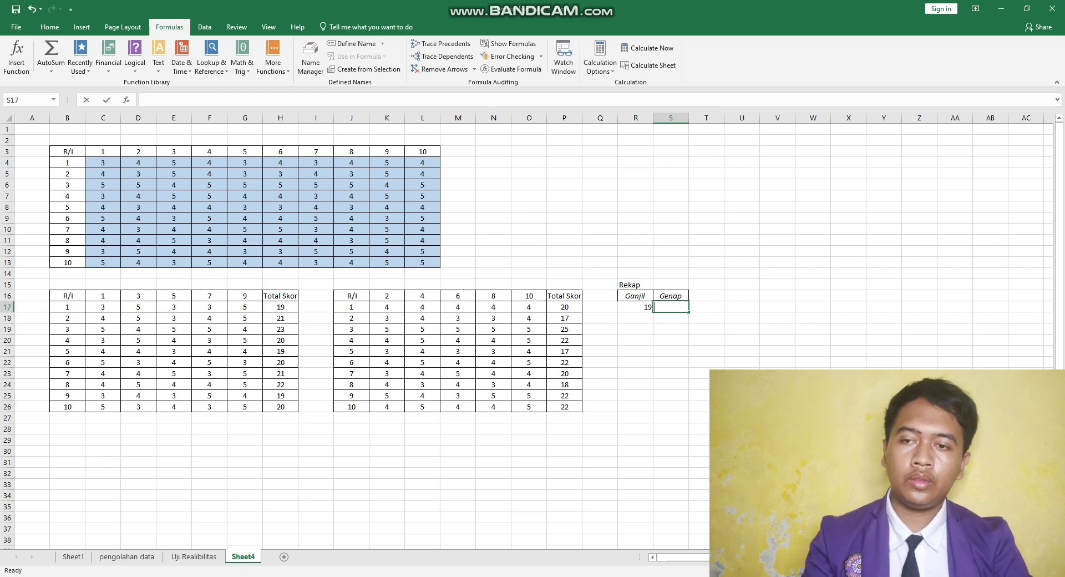
type("=")
left_click(564, 307)
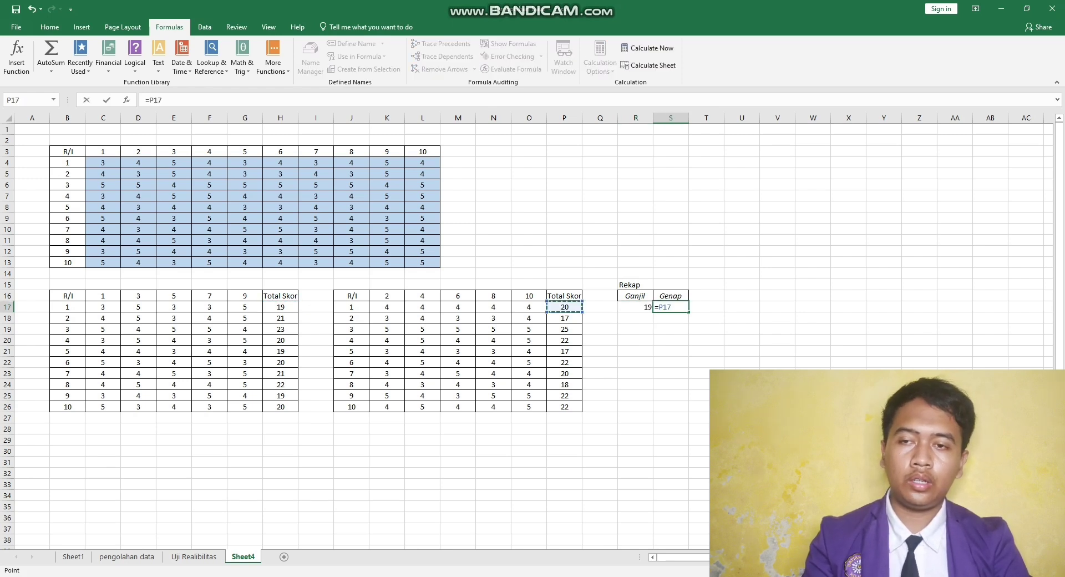
key("Return")
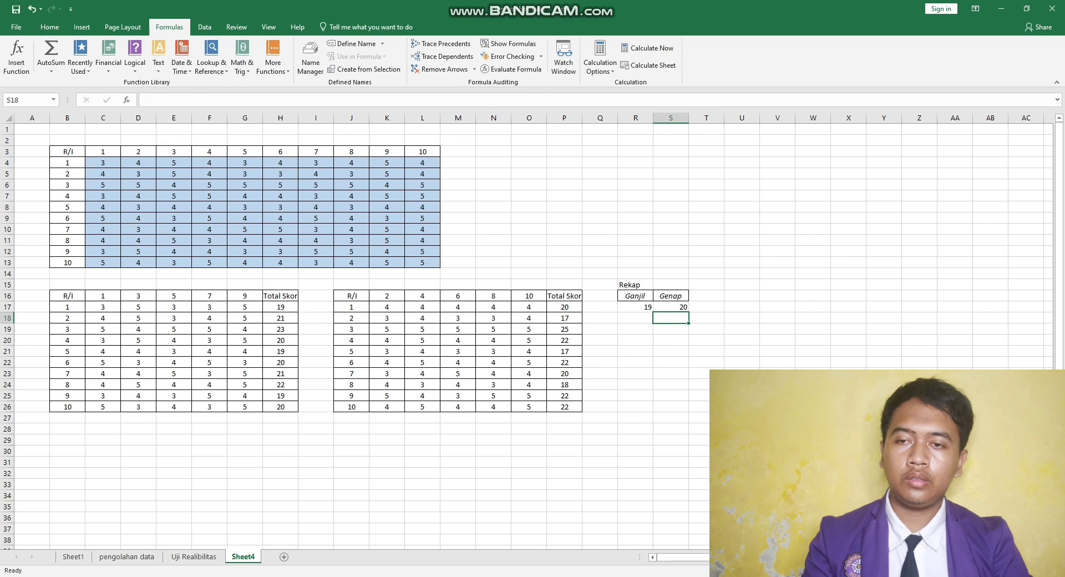
- Fill the Ganjil and Genap total links in R17 and S17 down to row 26
left_click(635, 308)
left_click_drag(653, 313, 653, 411)
left_click(671, 307)
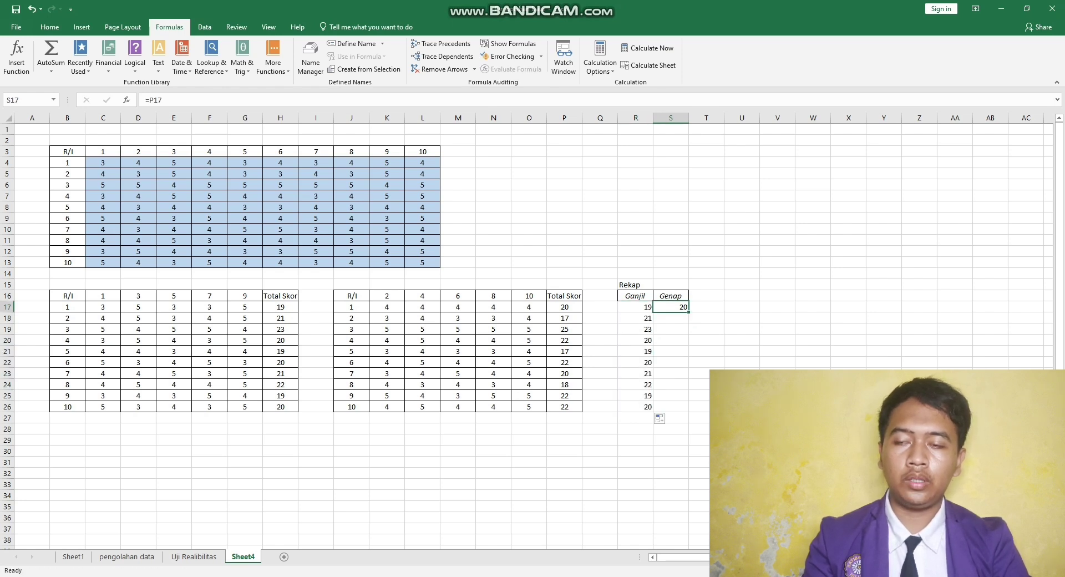
left_click_drag(688, 312, 688, 412)
- Center the Ganjil and Genap recap table R16:S26 horizontally
left_click(635, 295)
left_click_drag(635, 296, 671, 406)
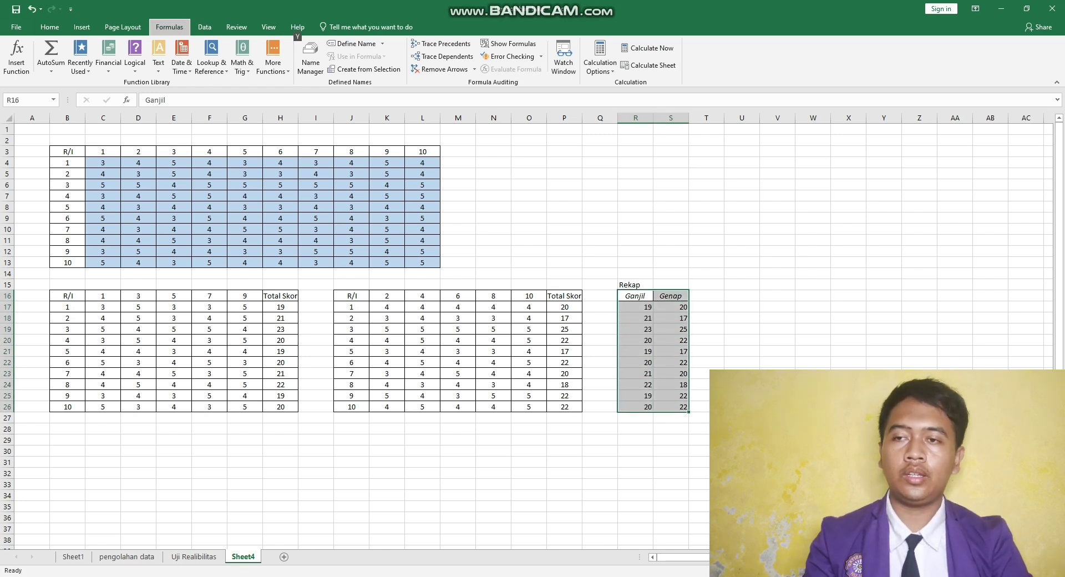
left_click(49, 26)
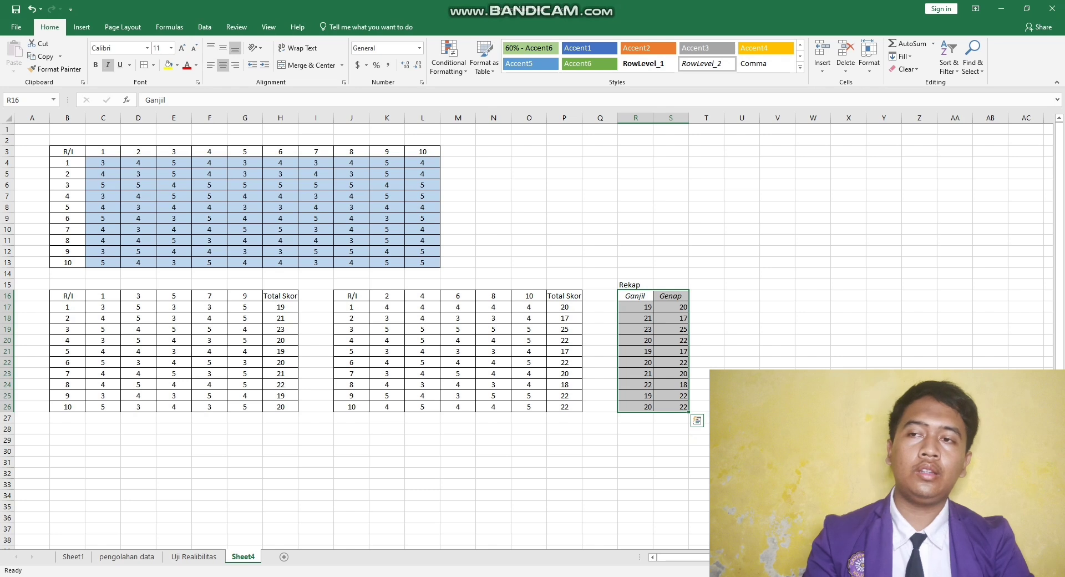
key("alt")
key("h")
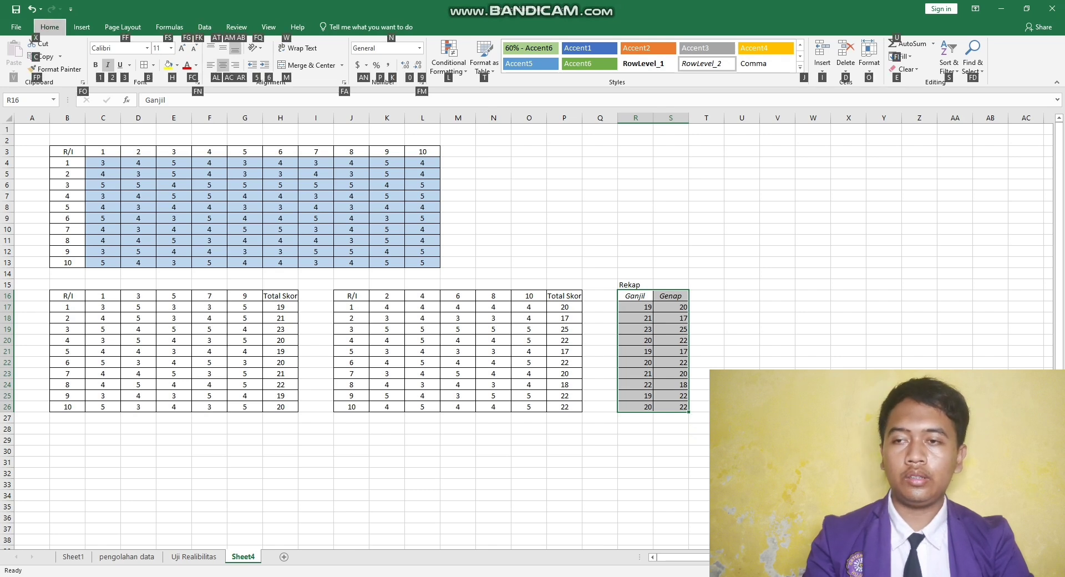
key("a")
key("c")
key("alt")
key("h")
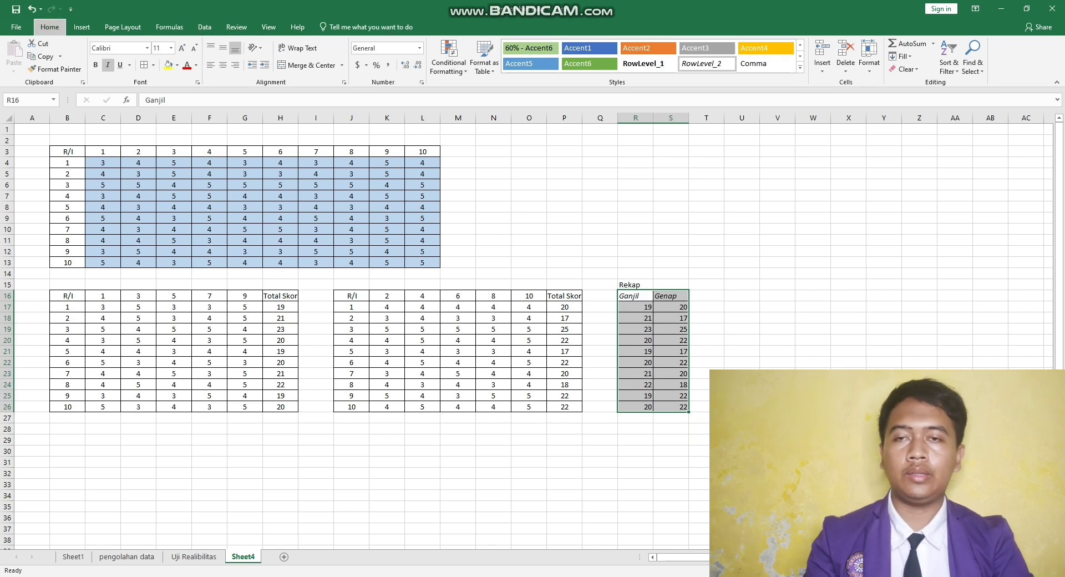
key("a")
key("c")
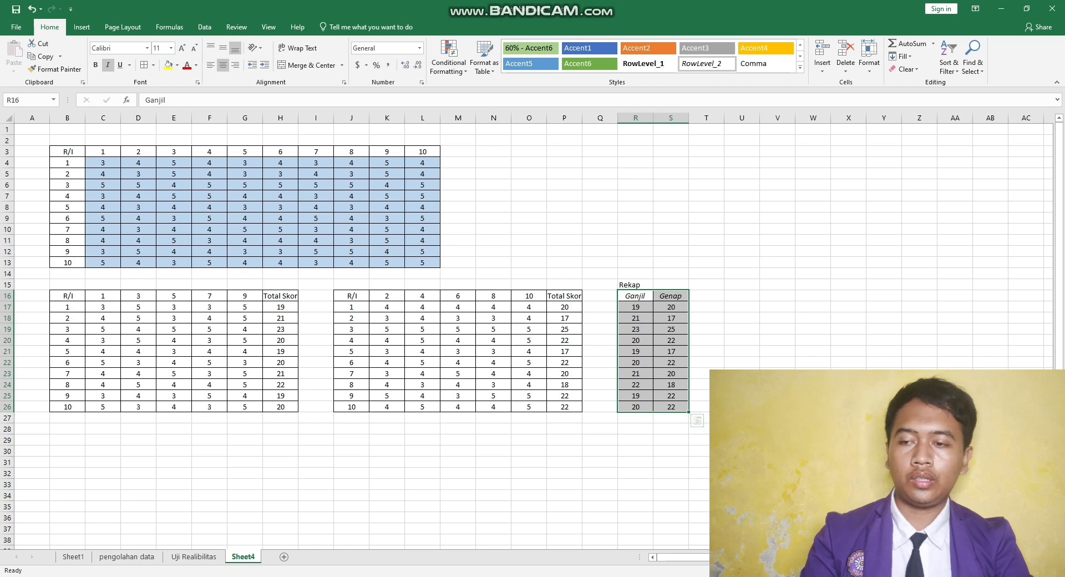
left_click(742, 296)
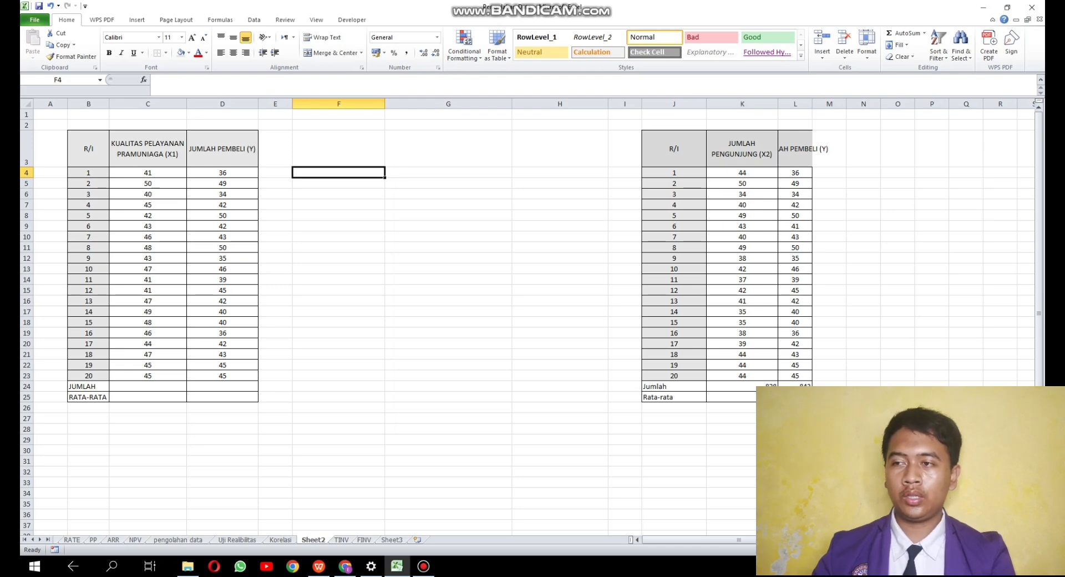
- Check the Korelasi sheet for reference, then run a Correlation on Sheet2 for C3:D23, with labels in the first row and output at E4
key("ctrl+Page_Up")
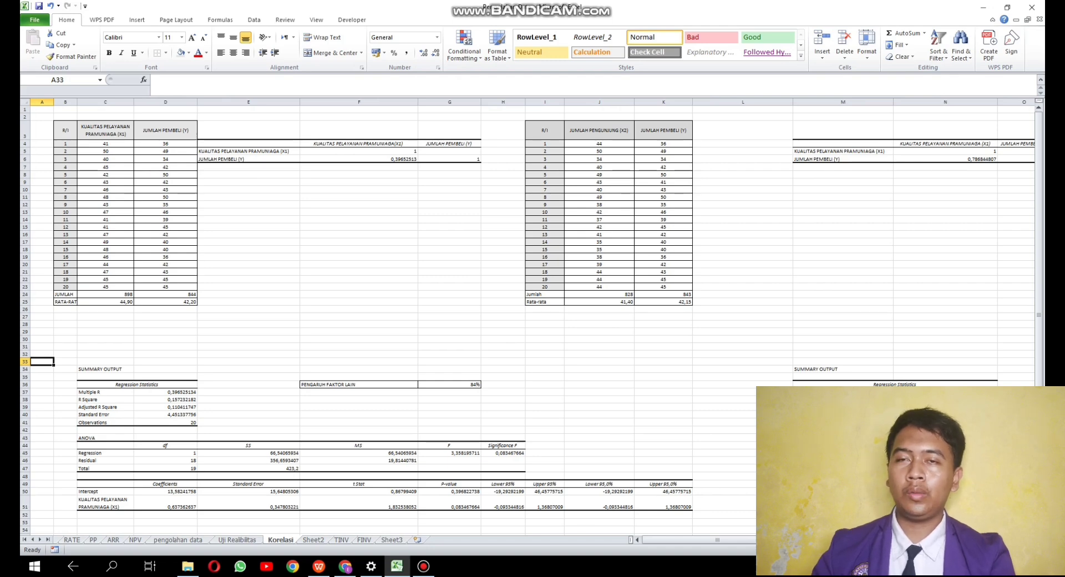
scroll(527, 317, "down", 4)
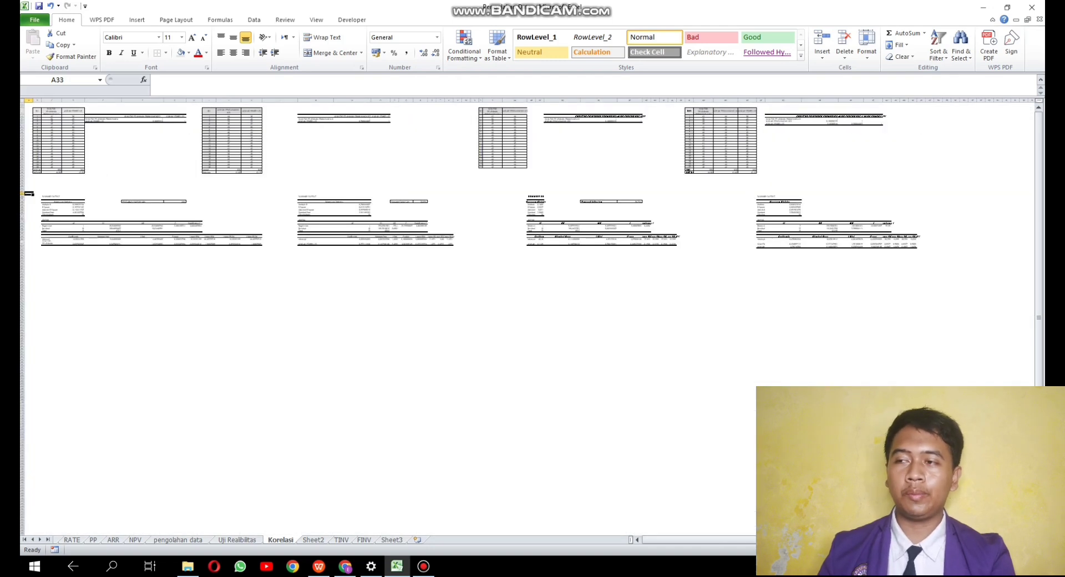
scroll(527, 316, "up", 2)
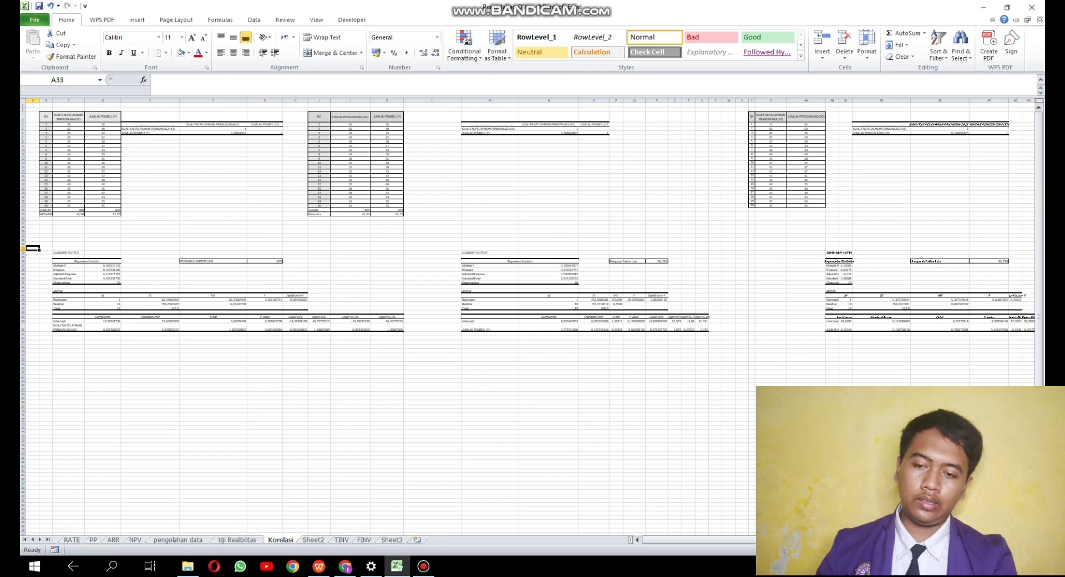
key("ctrl+Page_Down")
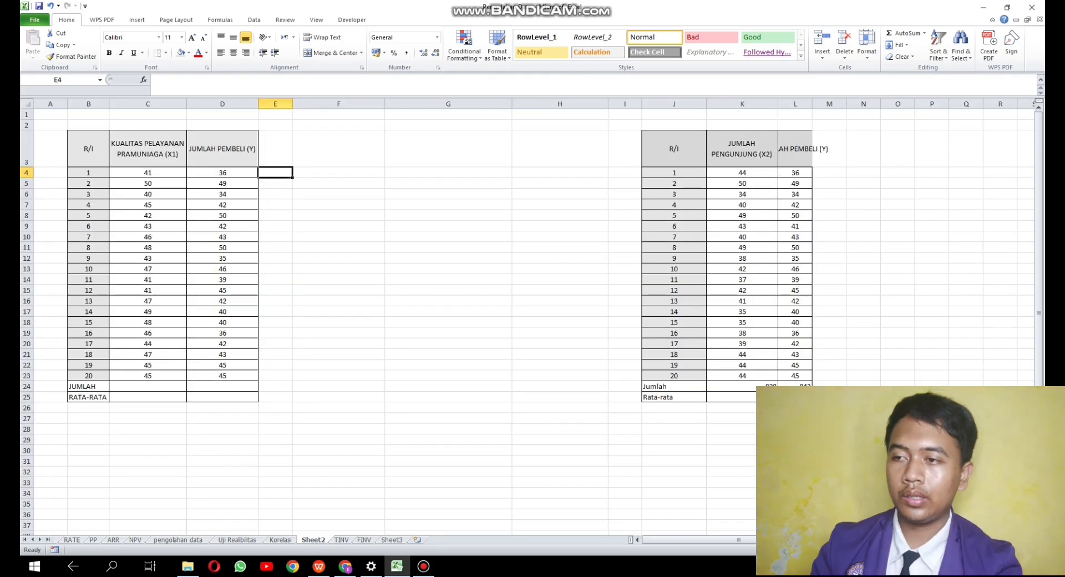
left_click(254, 20)
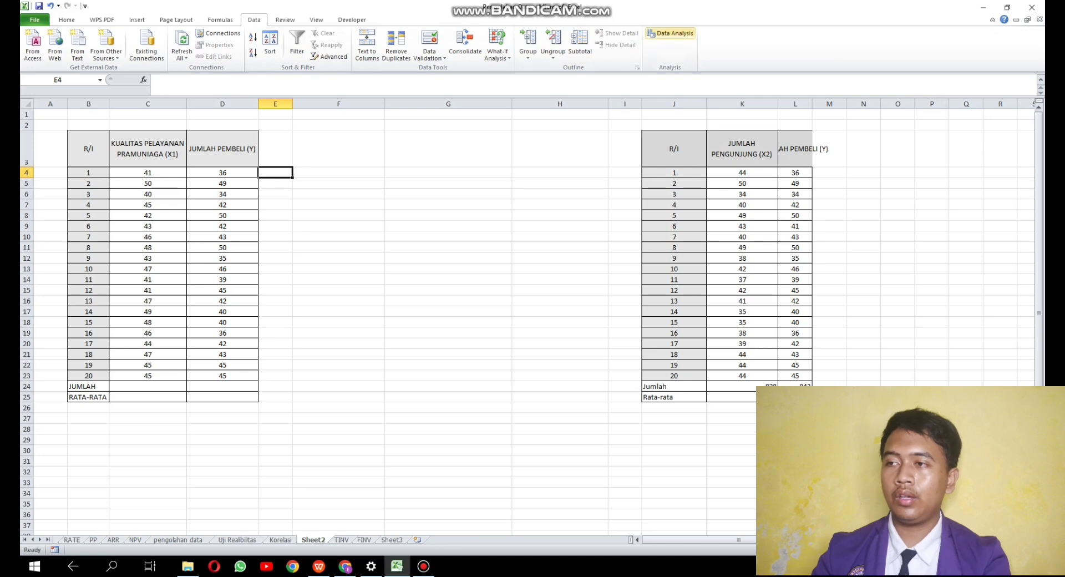
left_click(670, 33)
key("Return")
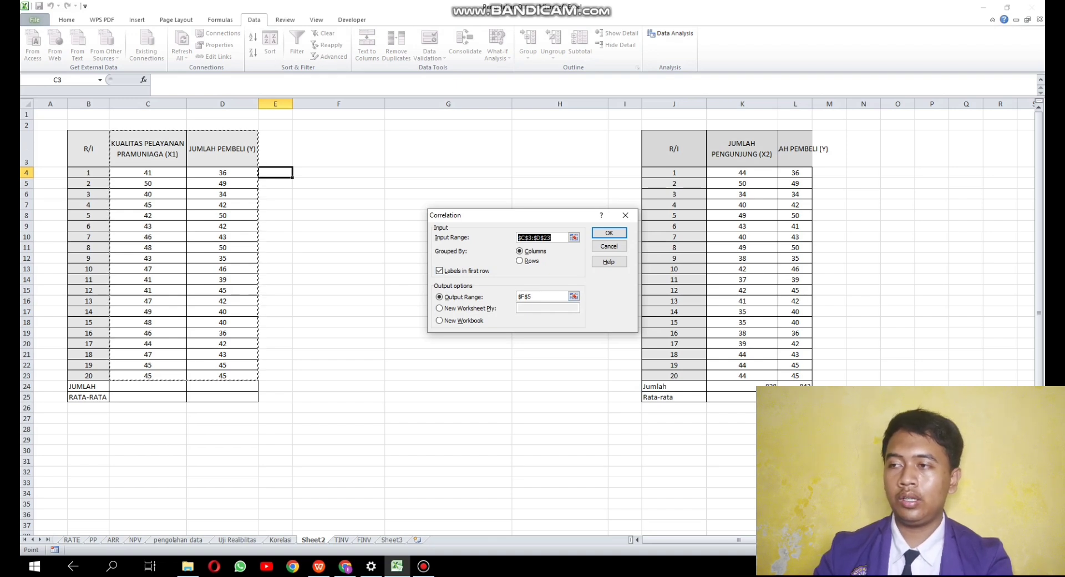
left_click(541, 296)
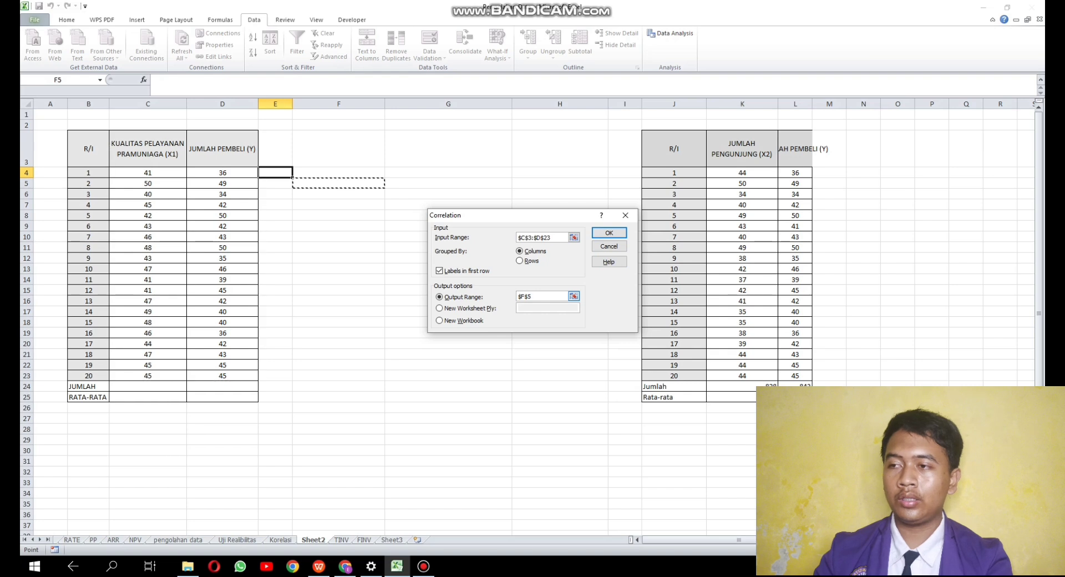
left_click_drag(539, 296, 517, 296)
key("BackSpace")
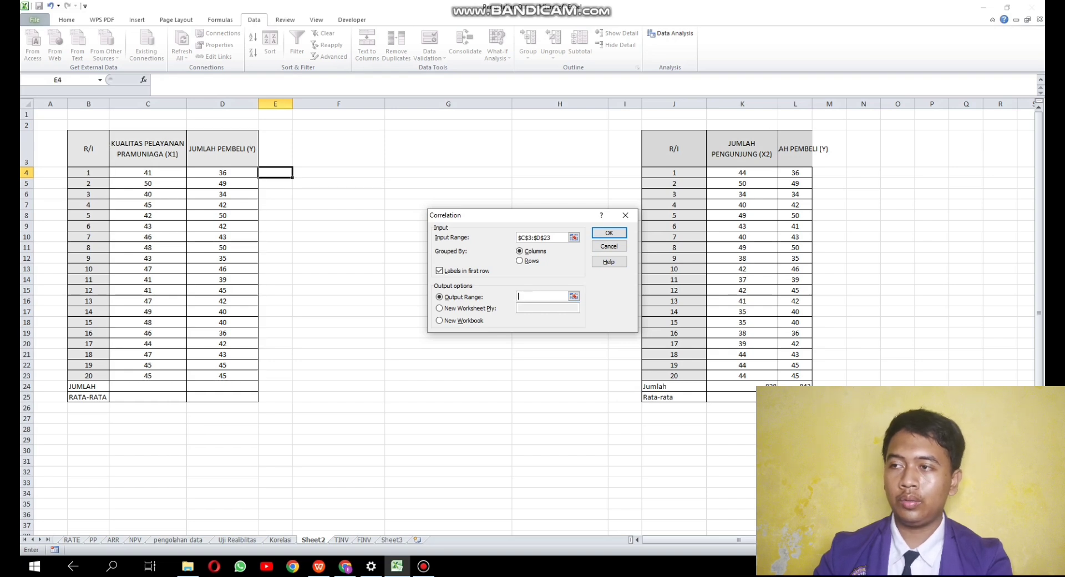
left_click(276, 173)
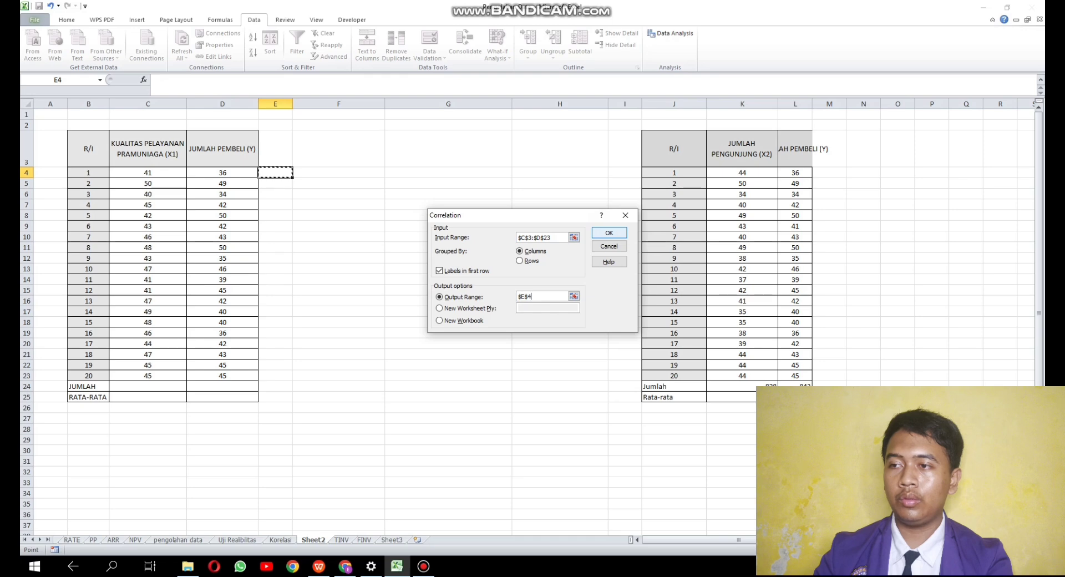
left_click(609, 233)
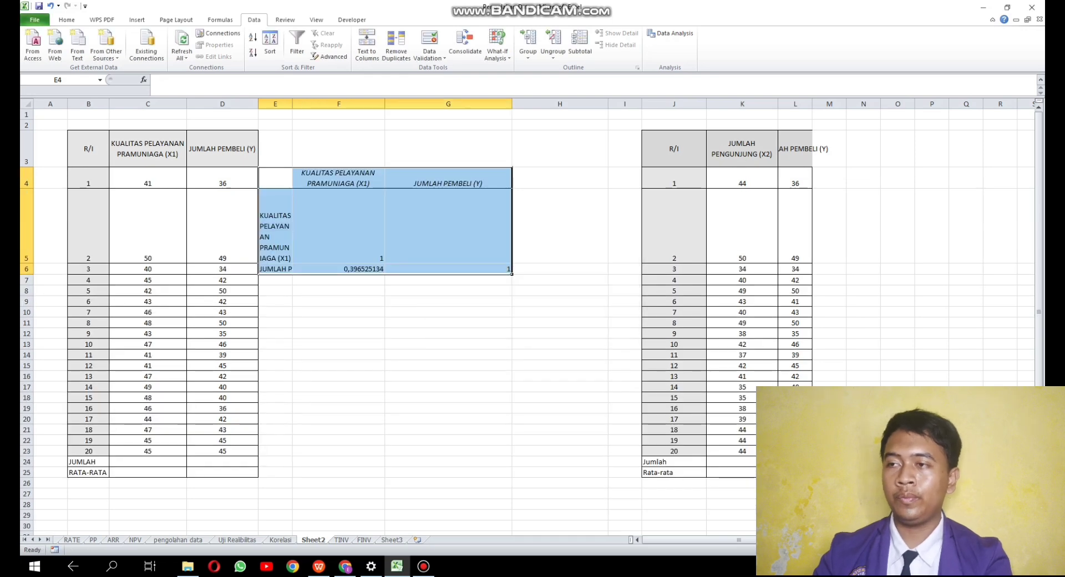
- Adjust the widths of columns E to G to fit the correlation table's labels and values
left_click_drag(512, 104, 485, 104)
double_click(385, 104)
double_click(292, 104)
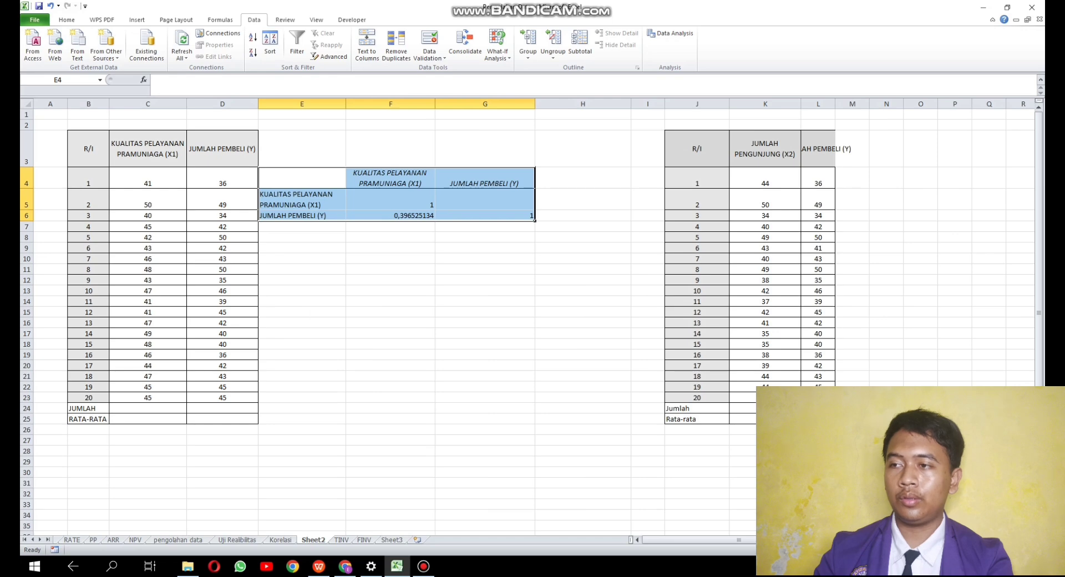
left_click(391, 248)
left_click(485, 258)
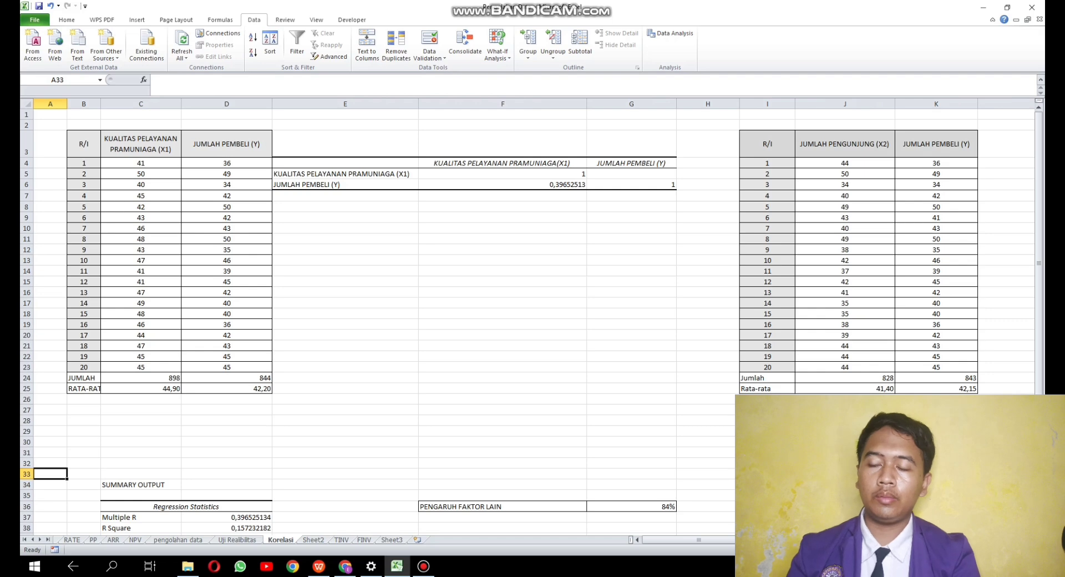
- Review the regression summary output on the Korelasi sheet and open the Regression analysis tool on Sheet2
scroll(527, 322, "down", 4)
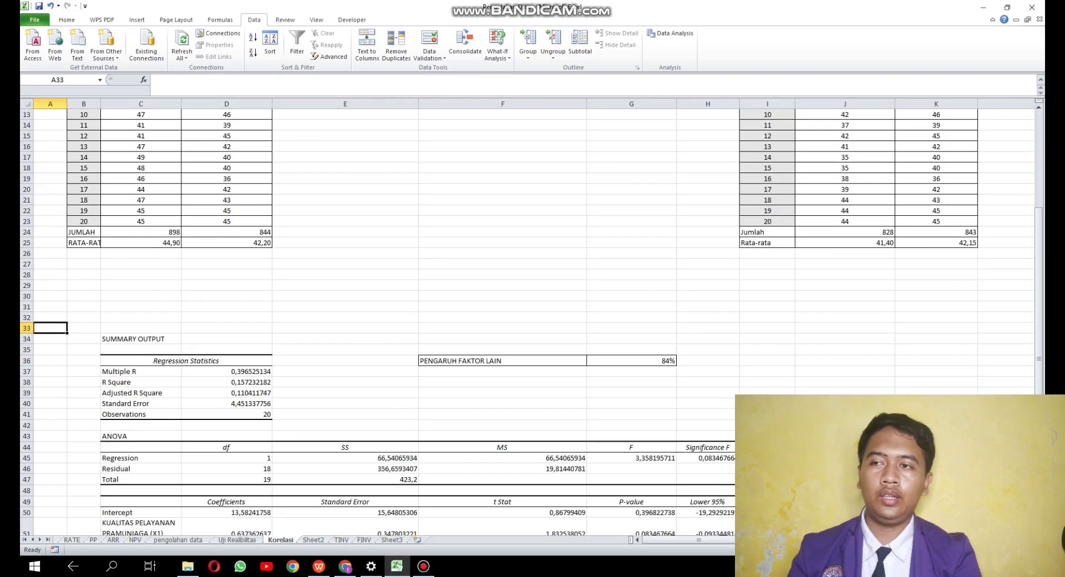
scroll(528, 322, "down", 3)
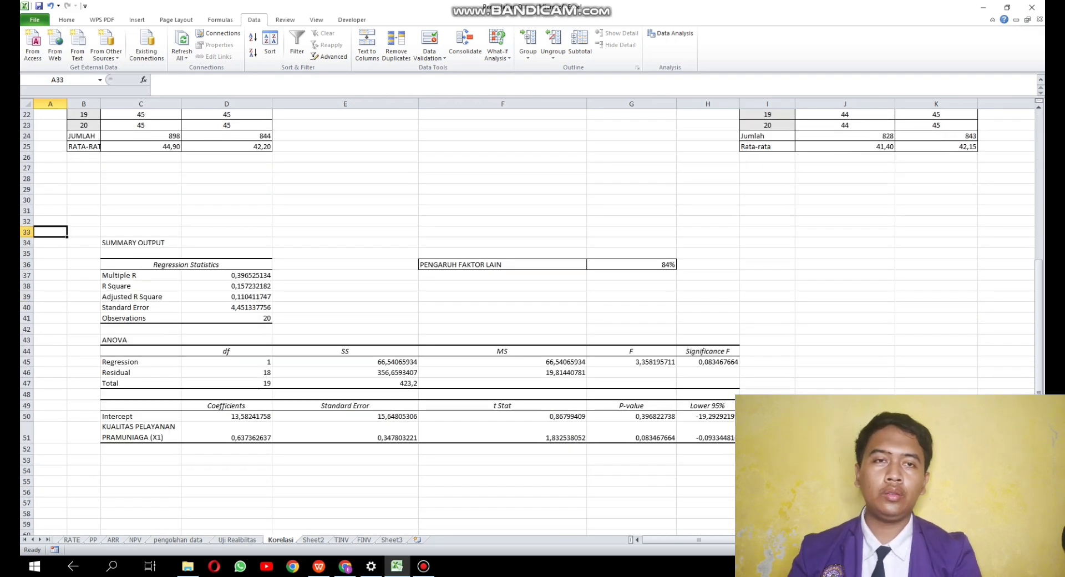
scroll(527, 322, "up", 2)
key("ctrl+Page_Down")
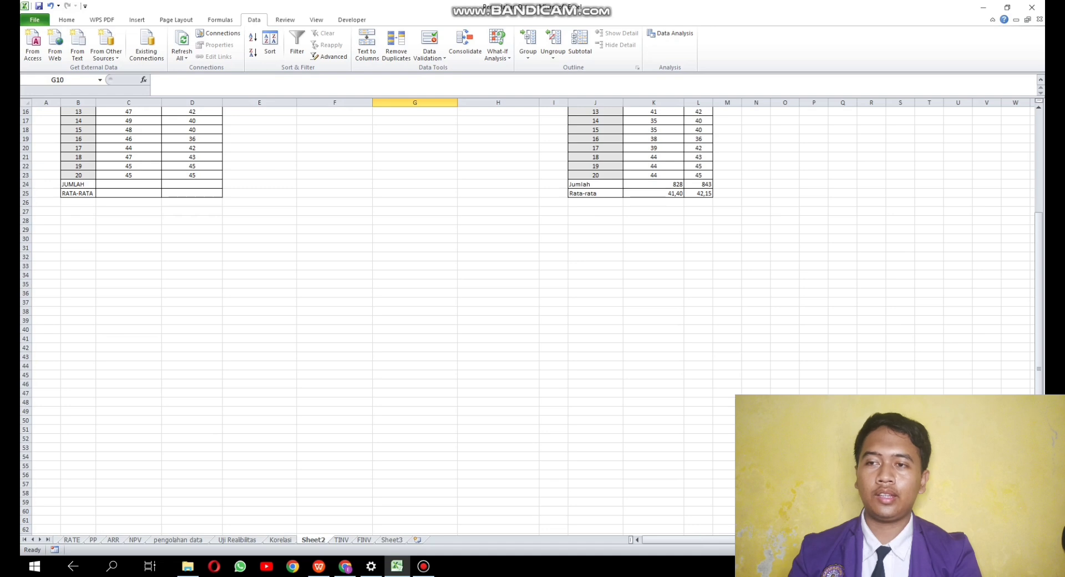
left_click(129, 339)
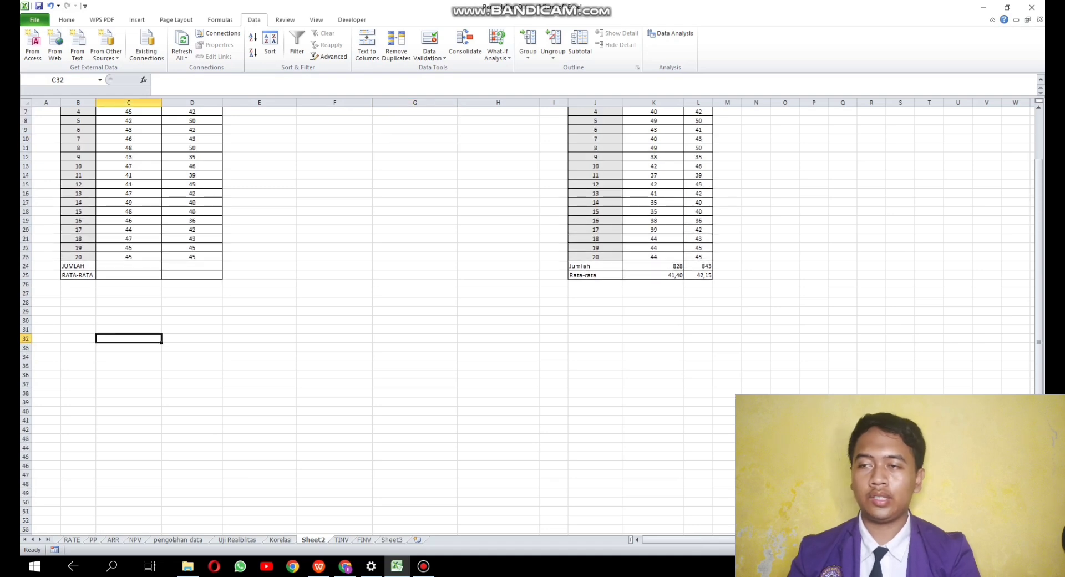
scroll(527, 322, "up", 1)
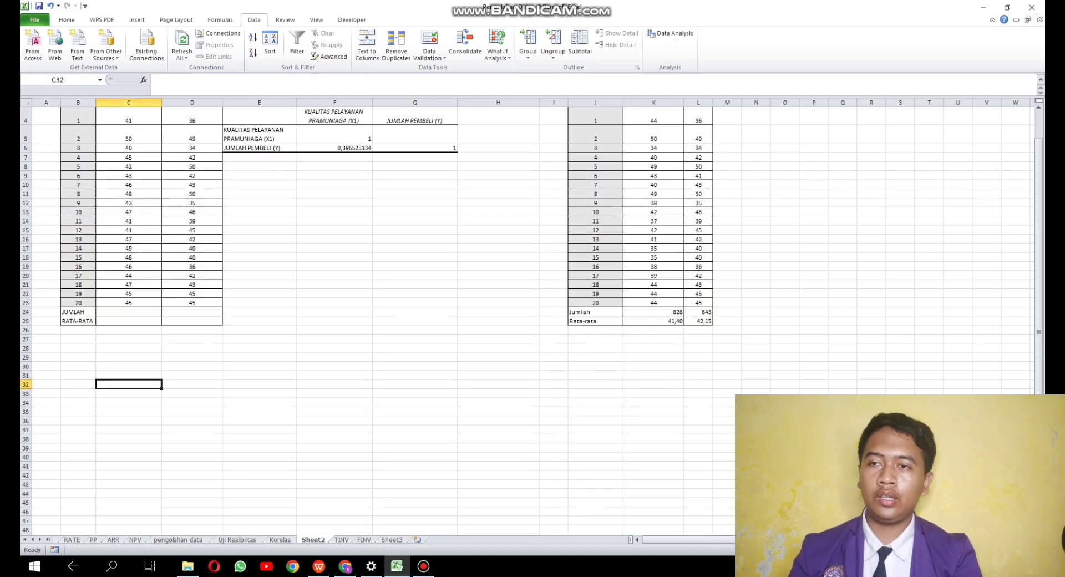
scroll(527, 322, "up", 1)
left_click(671, 33)
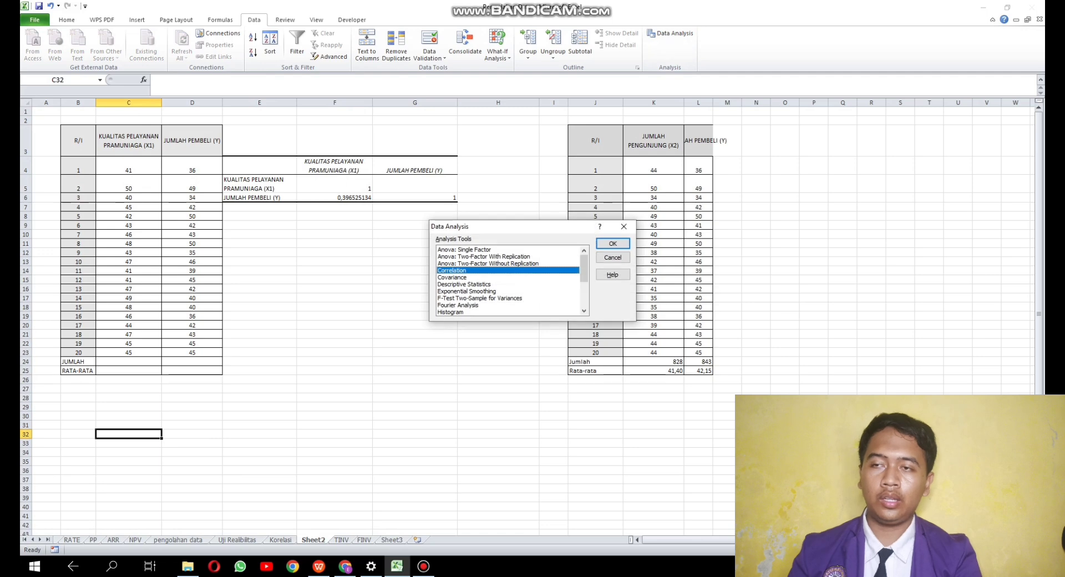
scroll(509, 281, "down", 3)
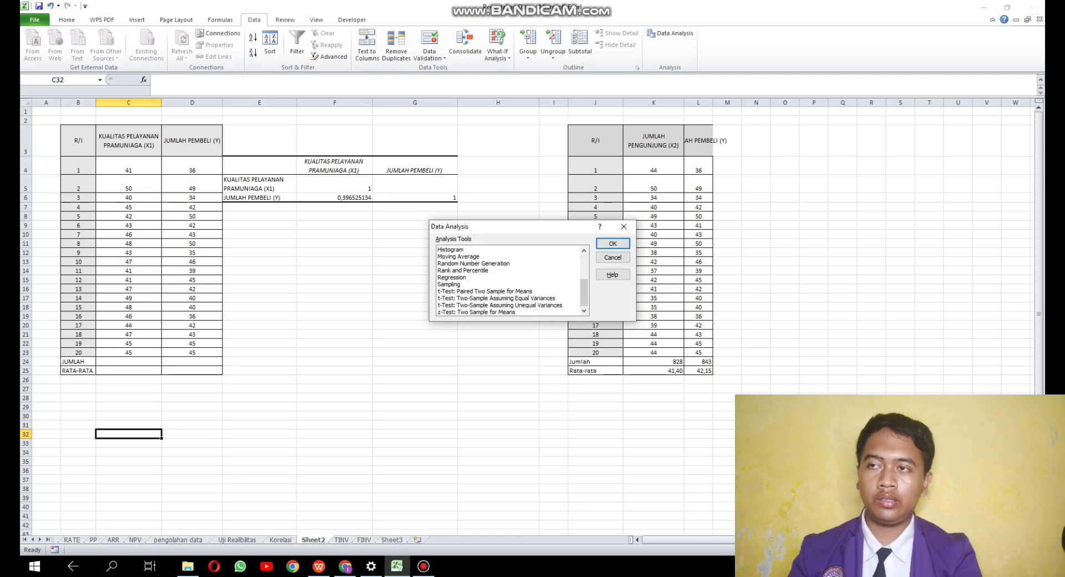
double_click(452, 277)
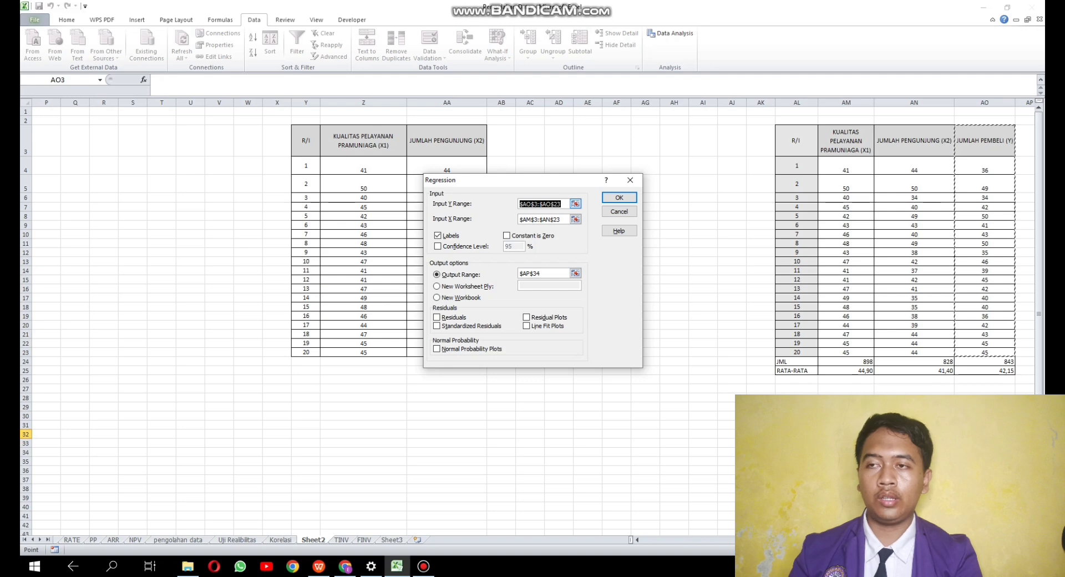
- Set the regression's input Y range to the JUMLAH PEMBELI (Y) column with its heading, D3:D23
left_click(161, 225)
key("Left")
key("Left")
key("Left")
key("Left")
key("Left")
key("Left")
key("Left")
key("Left")
key("Left")
key("Left")
key("Left")
key("Left")
key("Left")
key("Left")
key("Left")
key("Left")
key("Left")
key("Left")
key("Left")
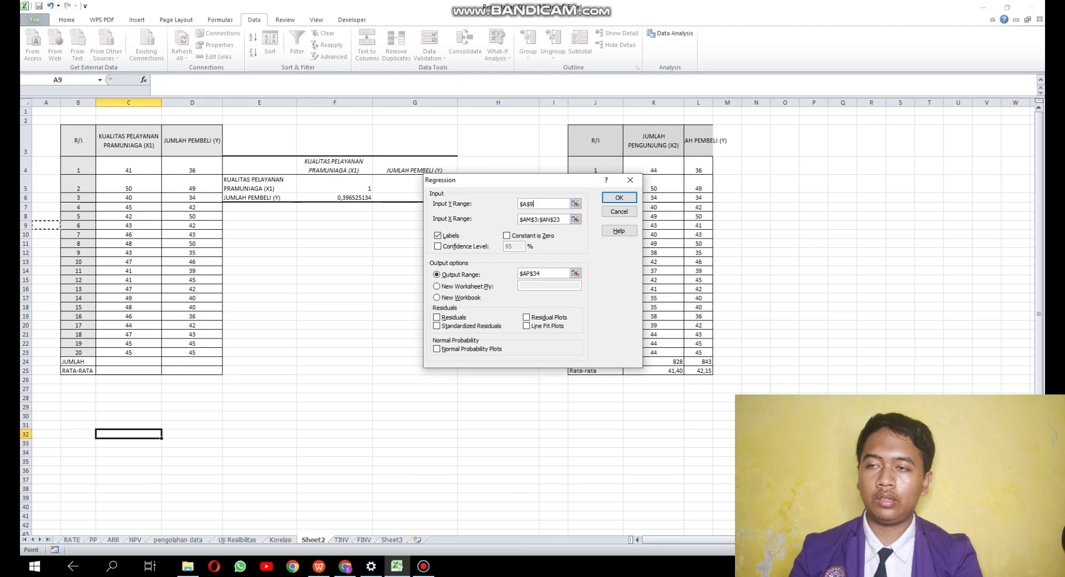
left_click_drag(192, 141, 219, 355)
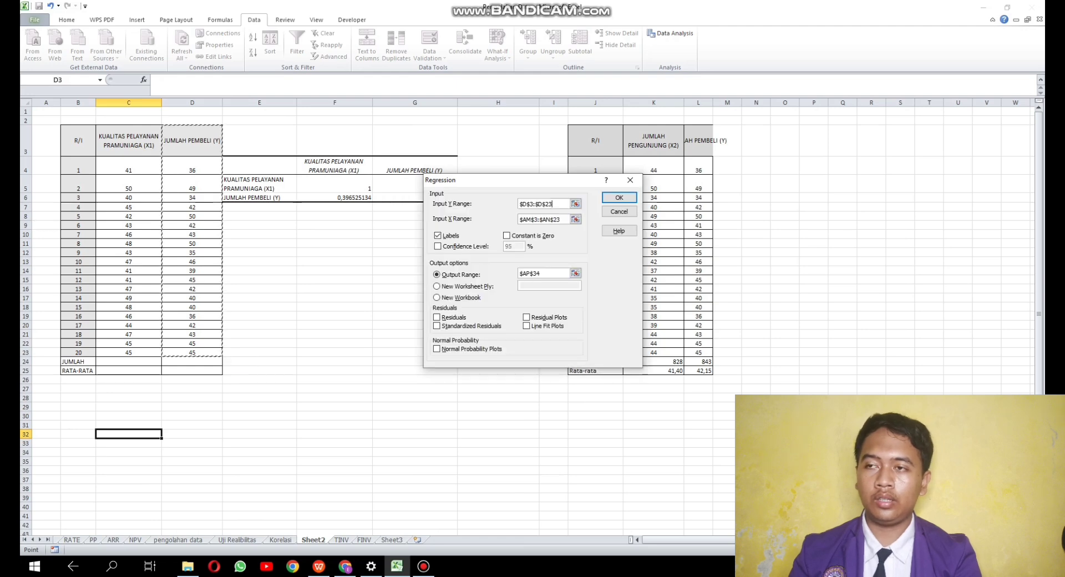
- Set the regression's input X range to the KUALITAS PELAYANAN PRAMUNIAGA (X1) column with its heading, C3:C23
left_click(562, 219)
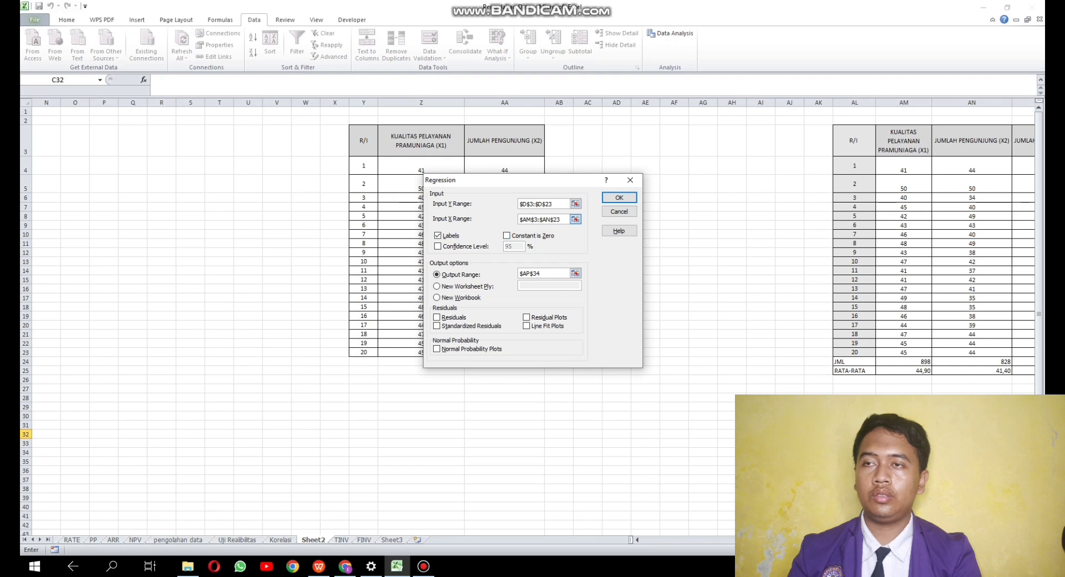
left_click_drag(558, 220, 520, 219)
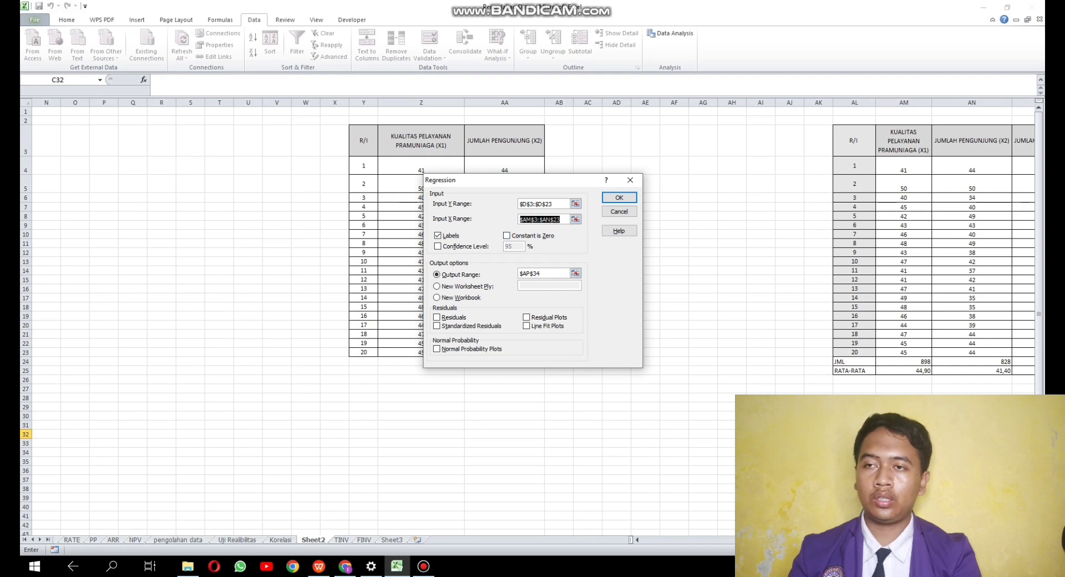
key("BackSpace")
left_click(104, 271)
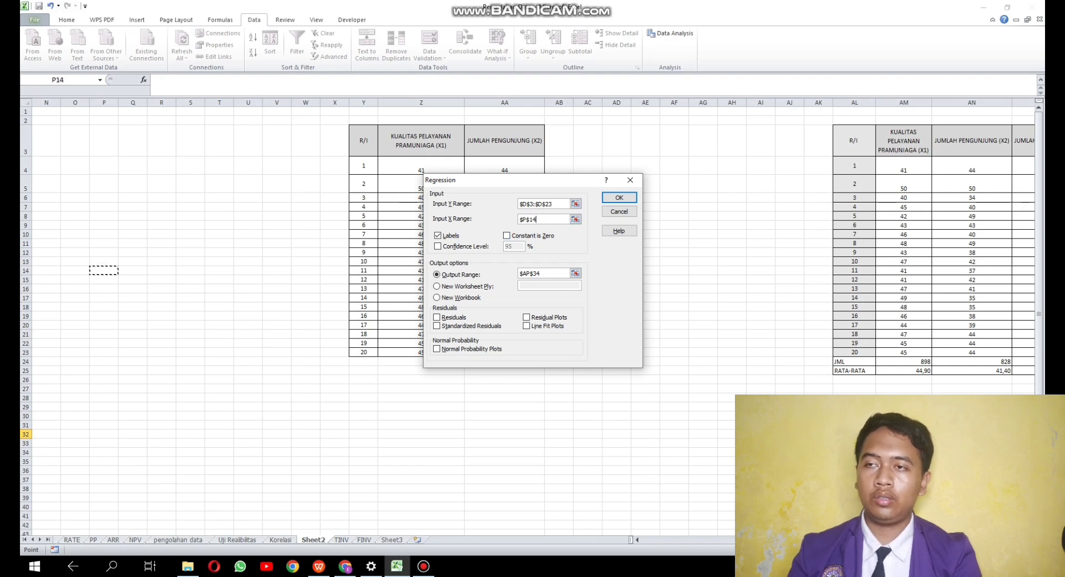
key("Left")
key("Left")
key("Left")
key("Left")
key("Left")
key("Left")
key("Left")
key("Left")
key("Left")
key("Left")
key("Left")
key("Left")
key("Left")
key("Left")
key("Left")
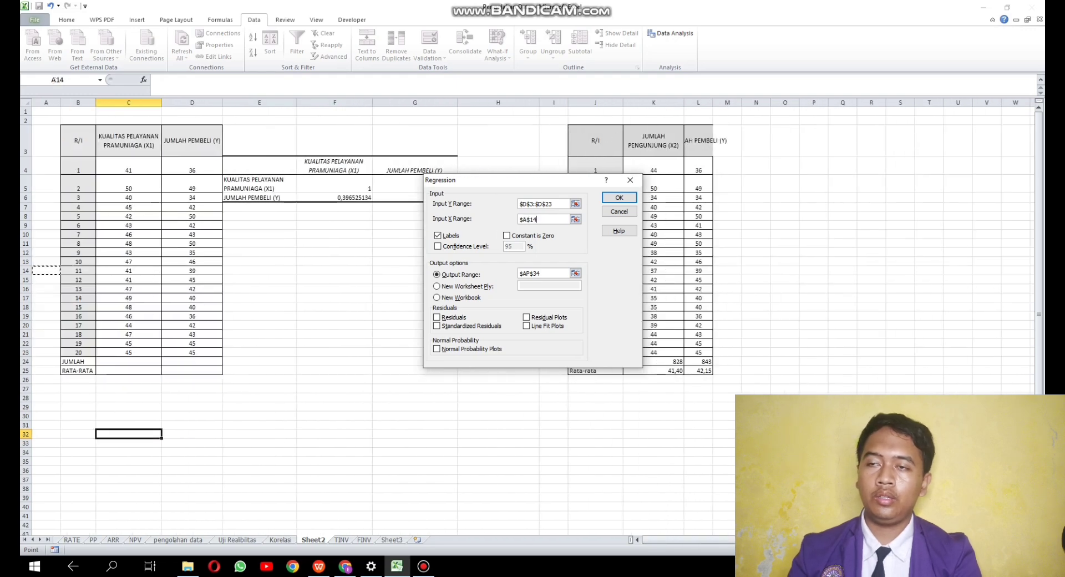
left_click_drag(158, 145, 161, 354)
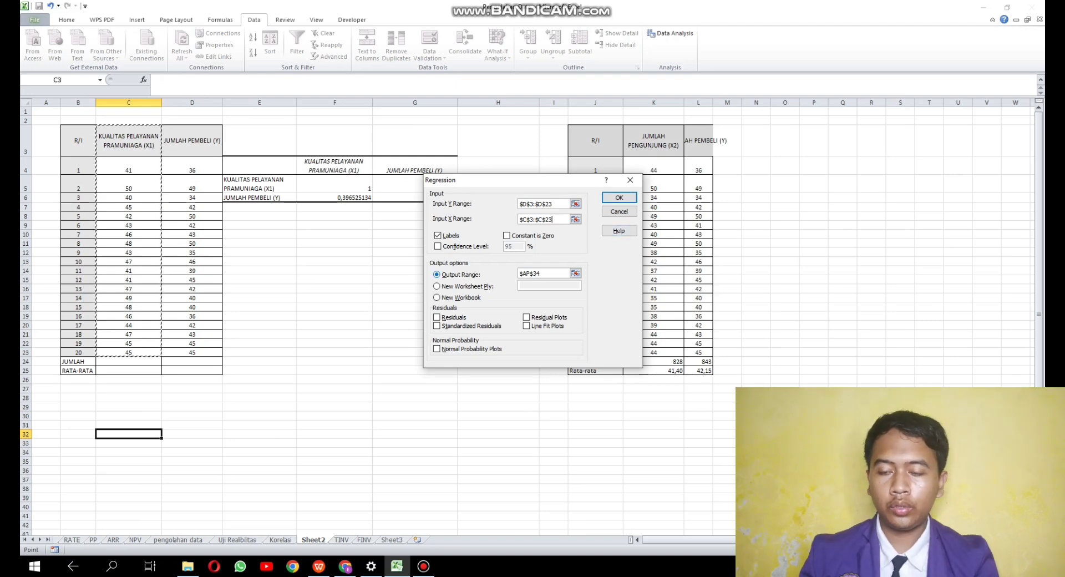
- Set the regression's output range to C31 on Sheet2, below the X1 and Y data table, and run the regression
left_click(576, 273)
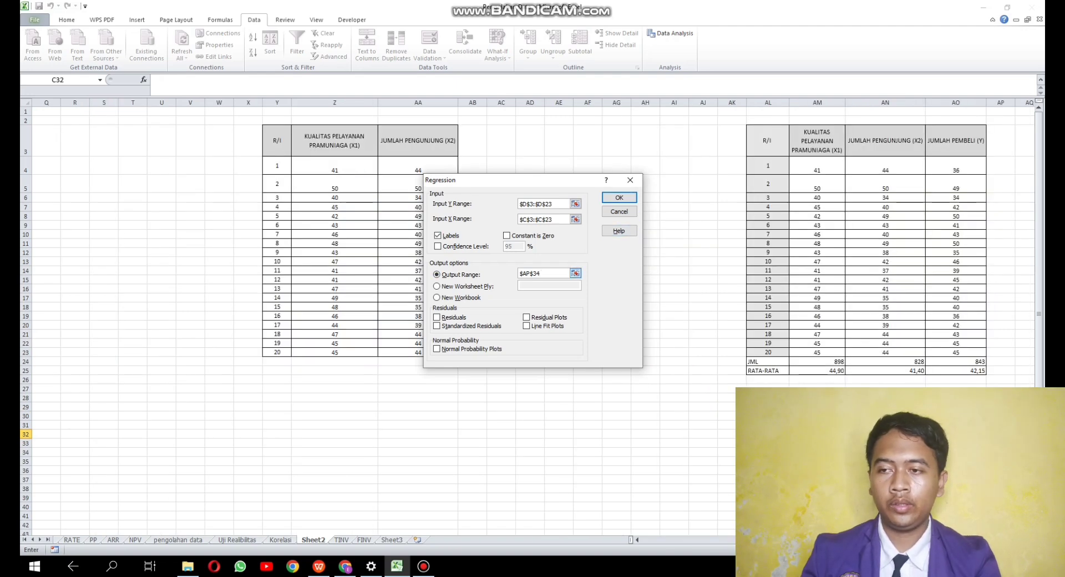
left_click_drag(565, 273, 520, 273)
key("BackSpace")
left_click(190, 289)
key("Left")
key("Left")
key("Left")
key("Left")
key("Left")
key("Left")
key("Left")
key("Left")
key("Left")
key("Left")
key("Left")
key("Left")
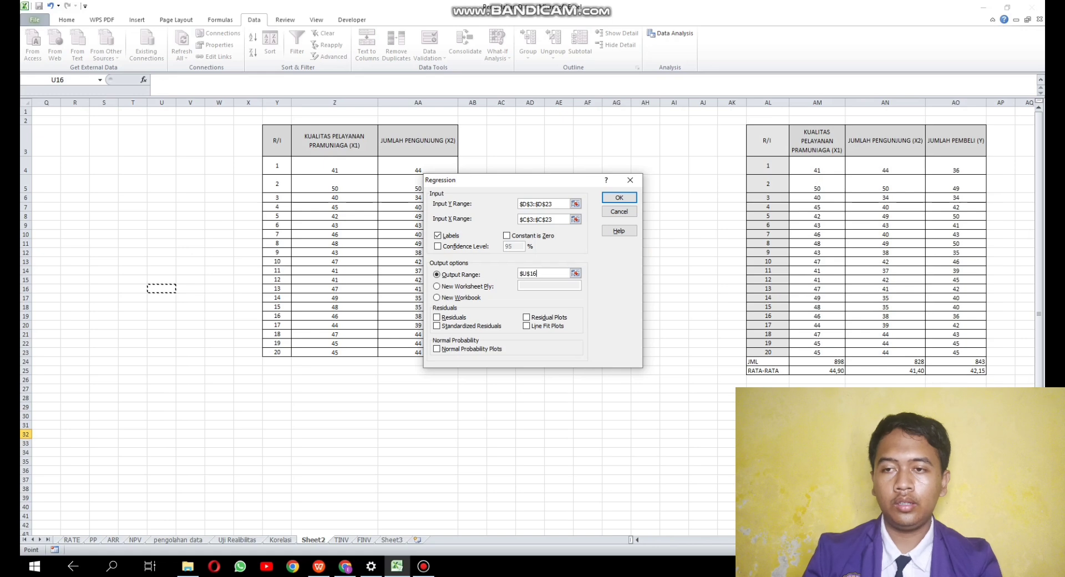
key("Left")
key("Left")
key("Left")
key("Left")
key("Left")
key("Left")
key("Left")
key("Left")
key("Left")
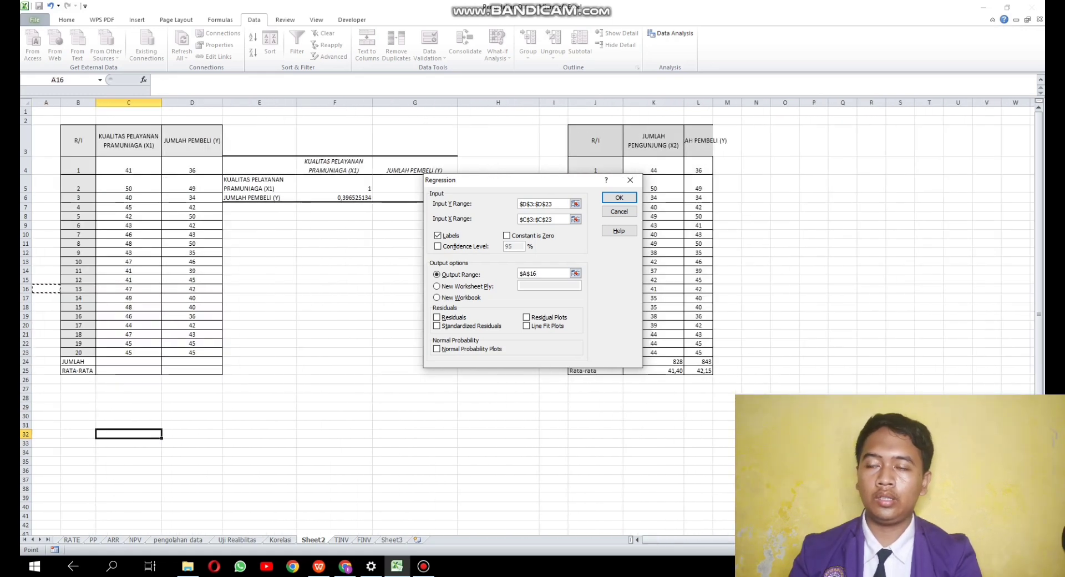
left_click(128, 425)
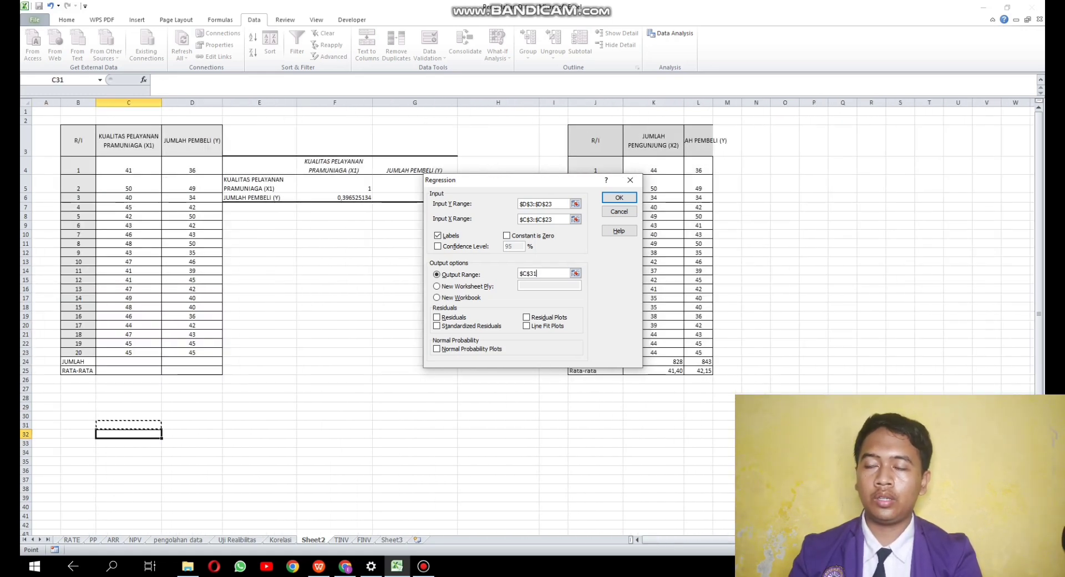
key("Return")
scroll(388, 311, "down", 4)
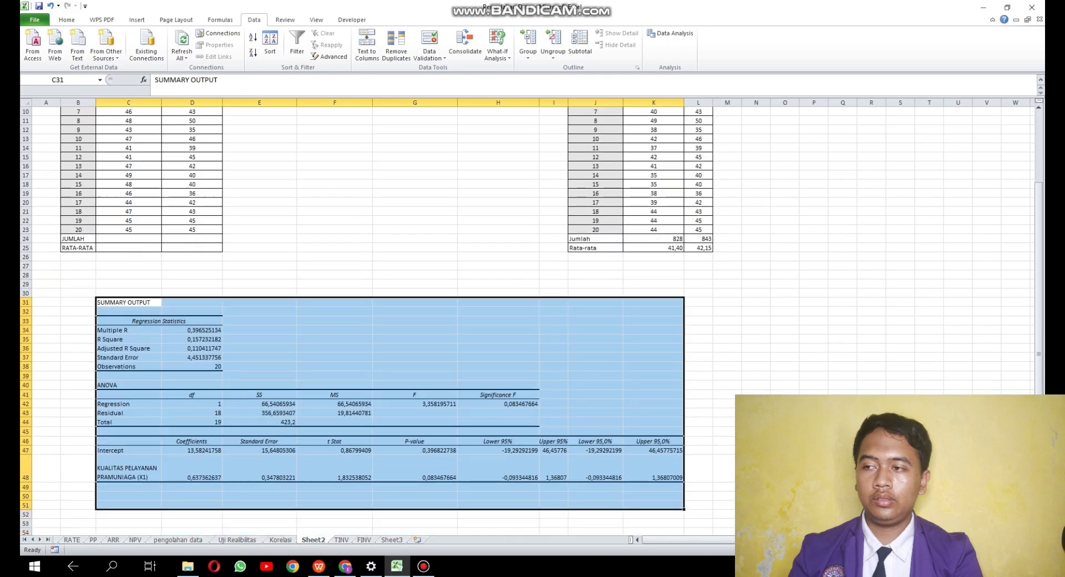
left_click(415, 358)
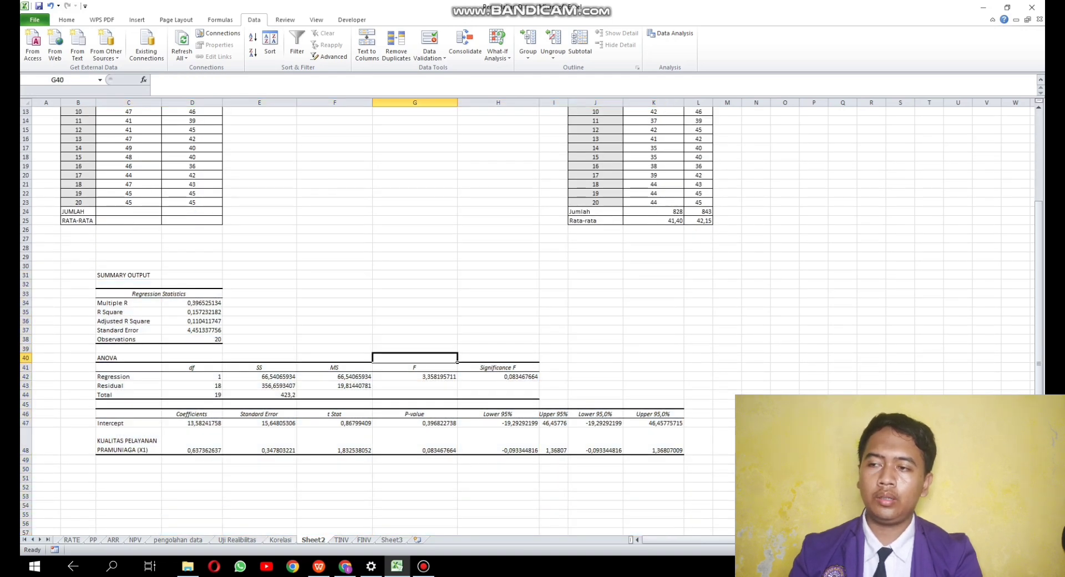
- Check the regression layout on the Korelasi sheet and enter the label Pengaruh Faktor Lain in Sheet2 cell F33
left_click(281, 540)
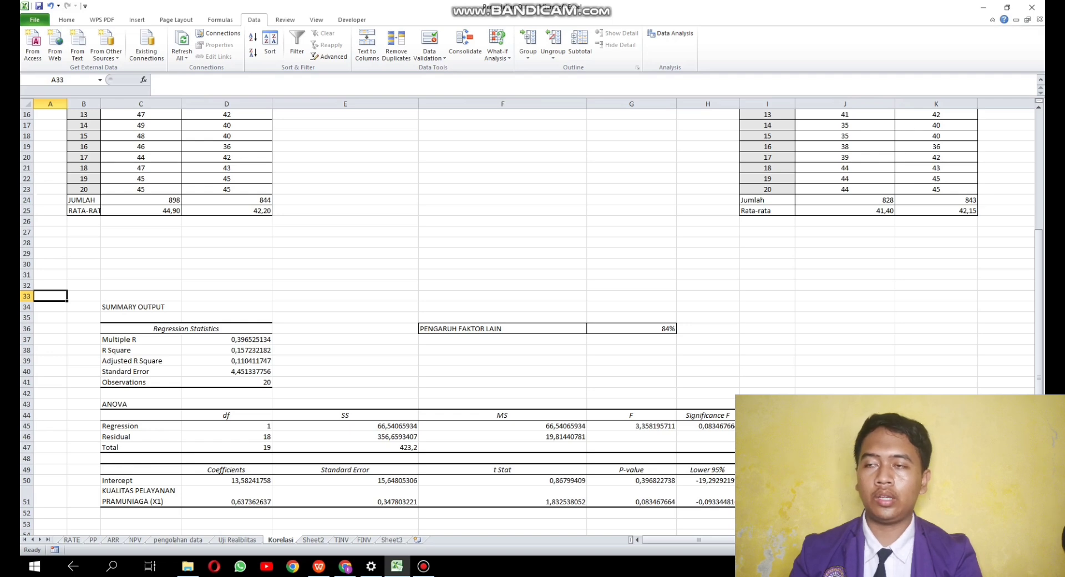
left_click(313, 540)
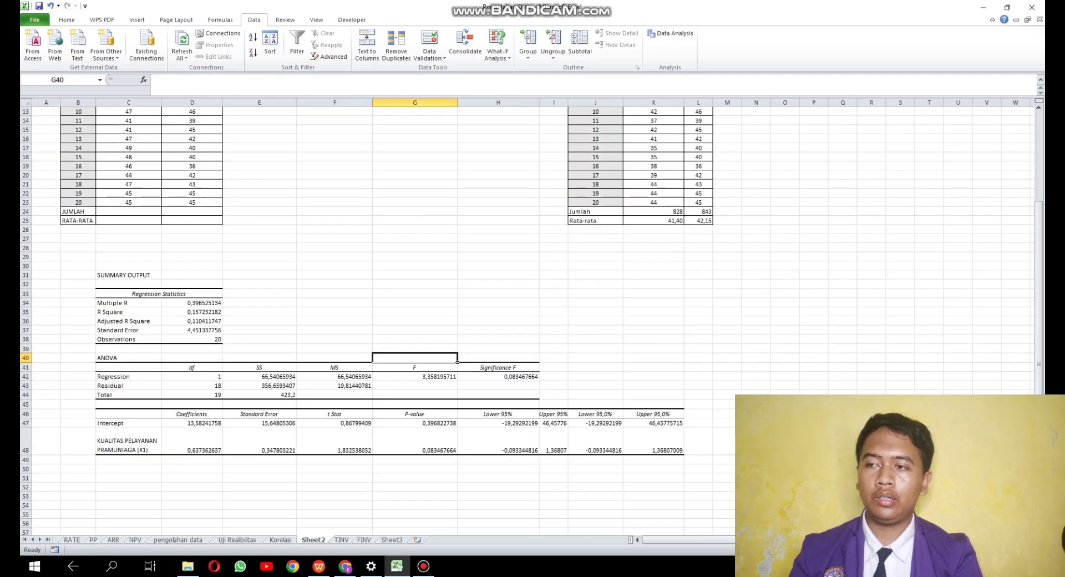
left_click(334, 293)
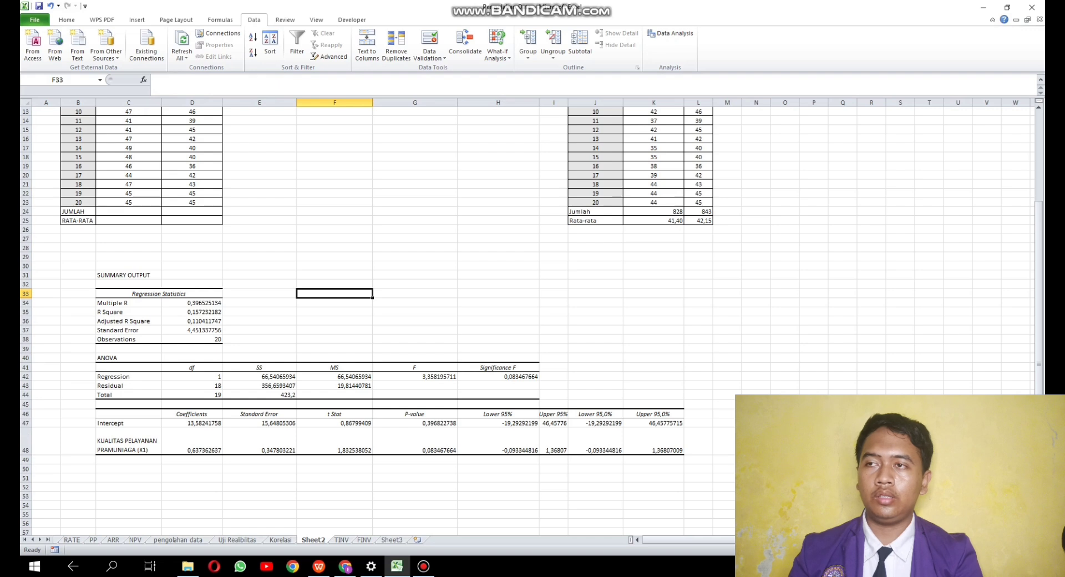
type("Pengar")
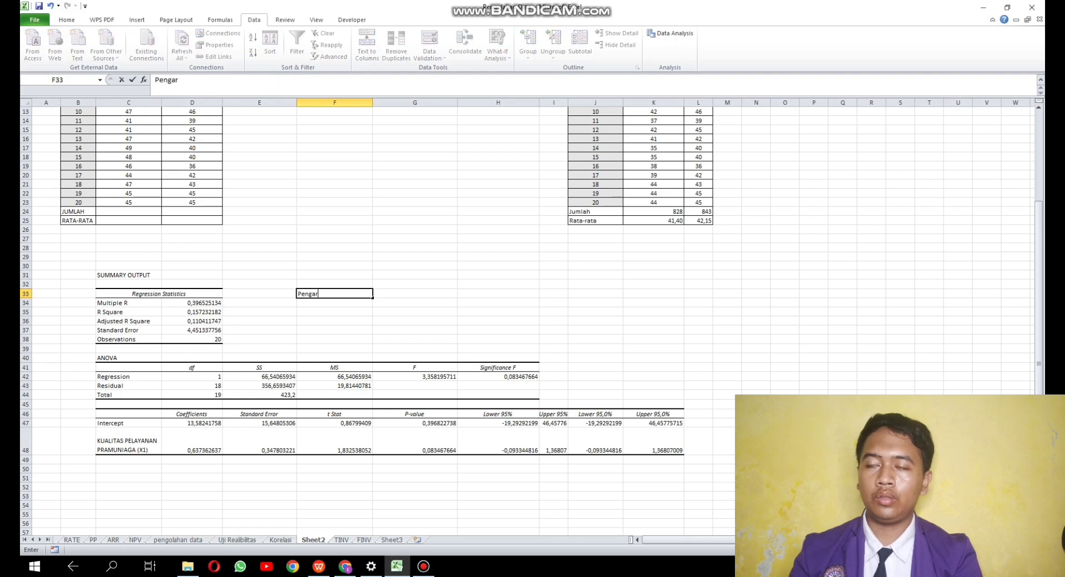
type("uh Fakt")
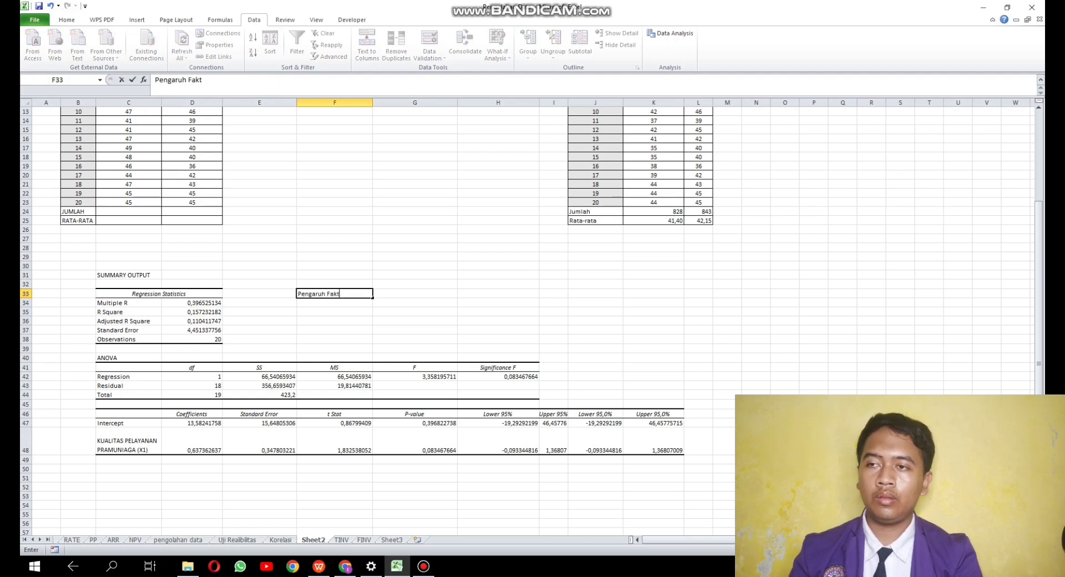
type("or Lain")
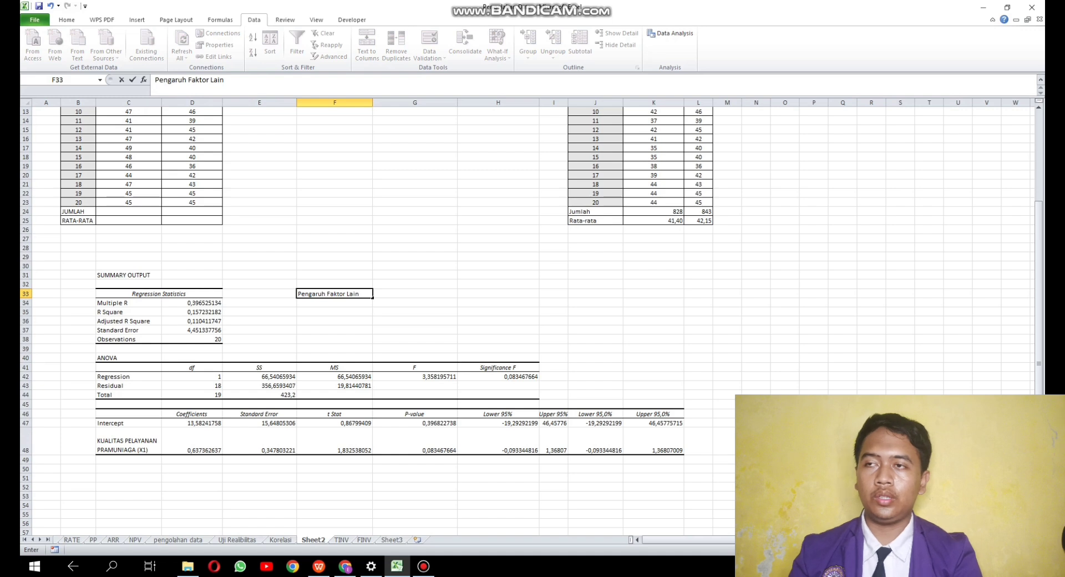
key("Tab")
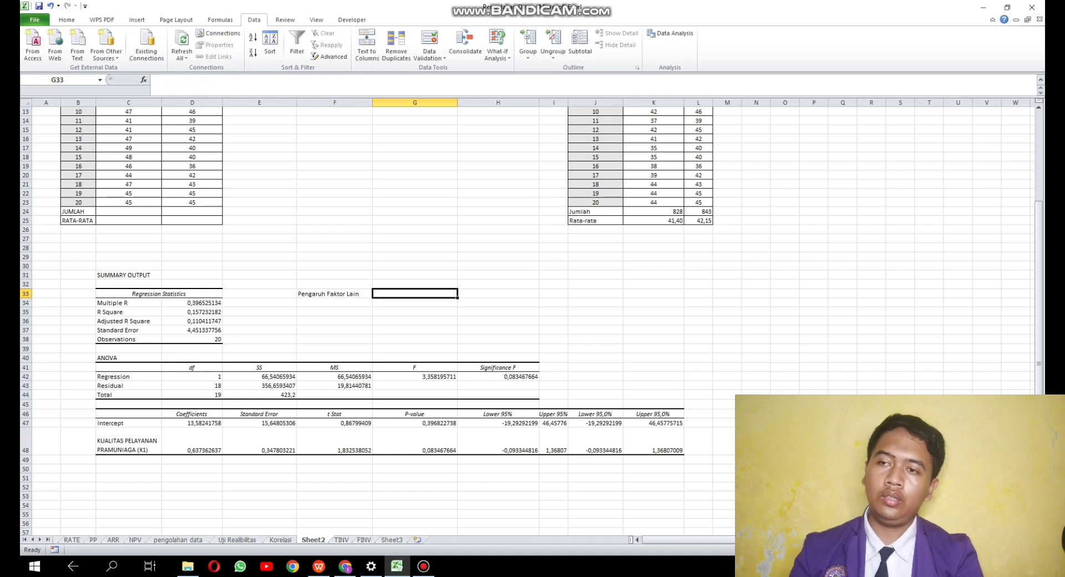
- Calculate the influence of other factors in G33 as 1 minus the R Square value, using =1-D35
type("=")
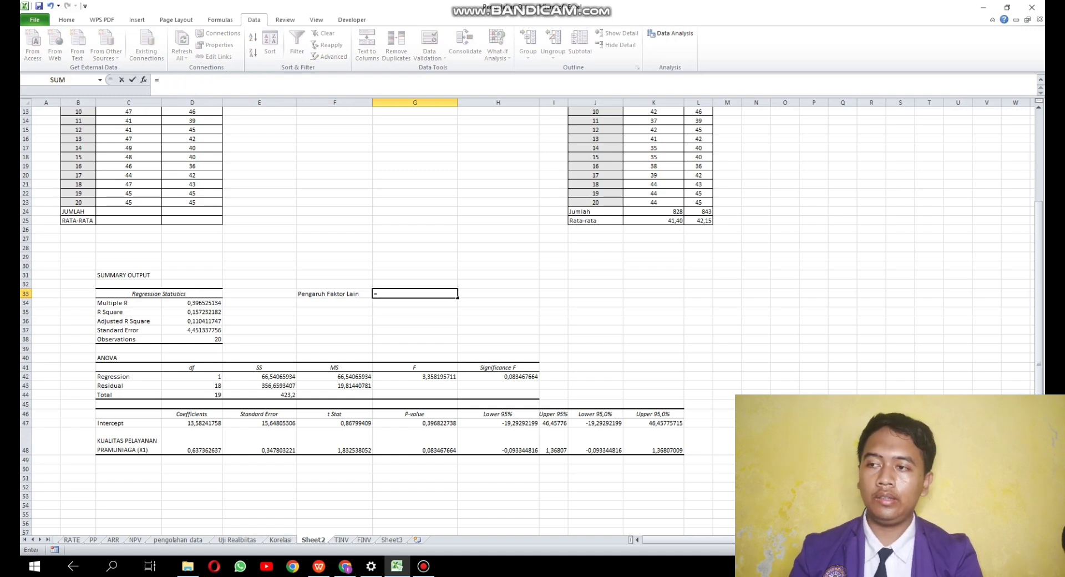
type("1-")
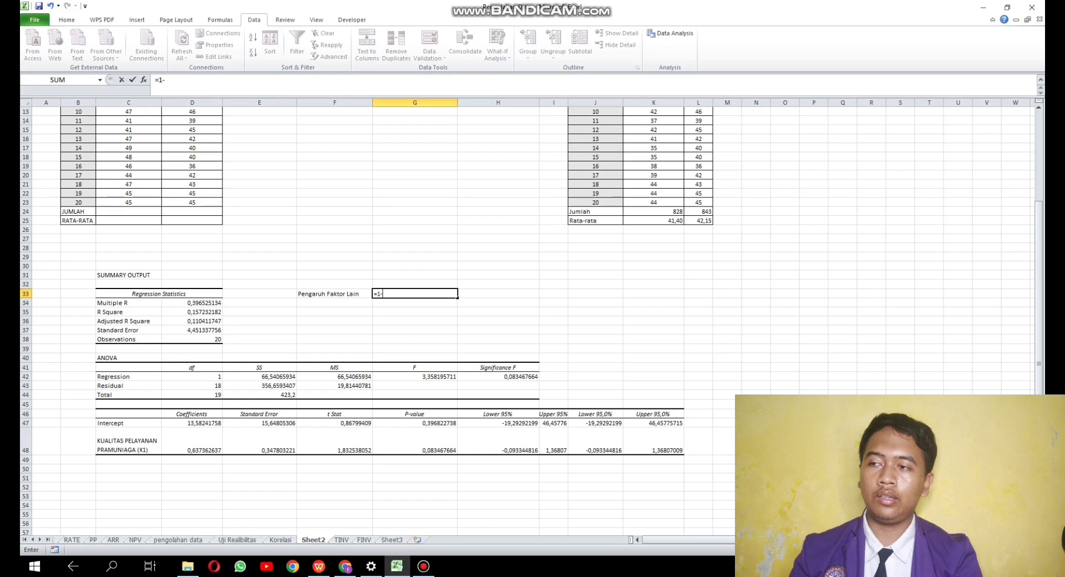
left_click(192, 312)
key("Return")
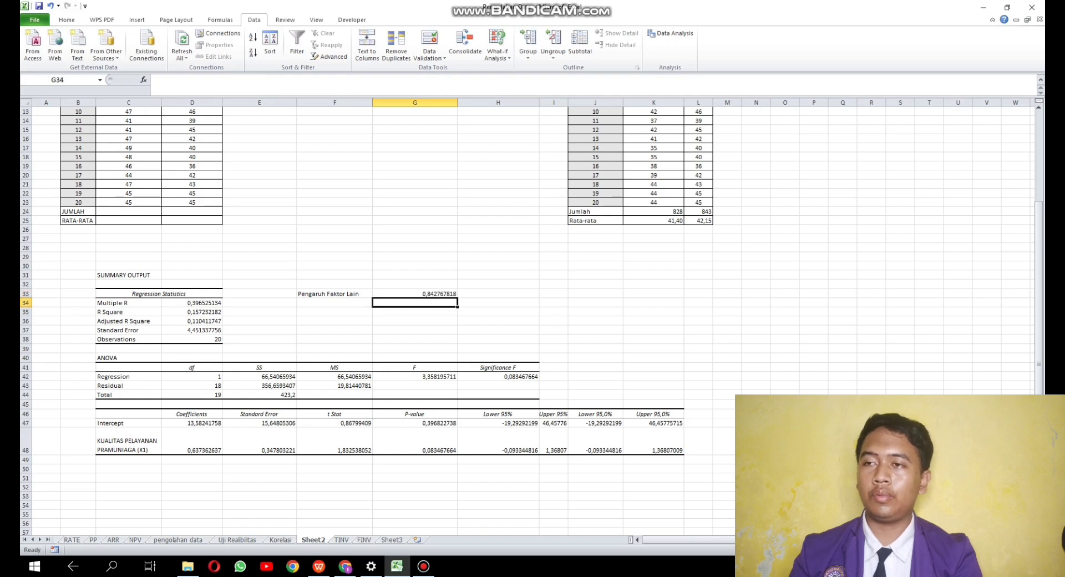
- Format the Pengaruh Faktor Lain value in G33 as a percentage with two decimal places
left_click(415, 294)
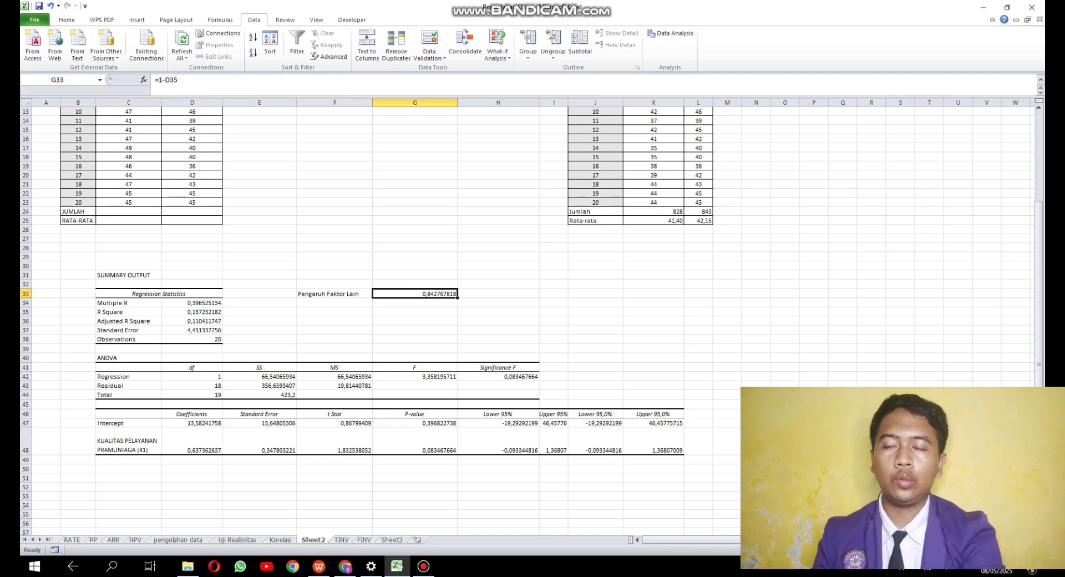
key("ctrl+Page_Up")
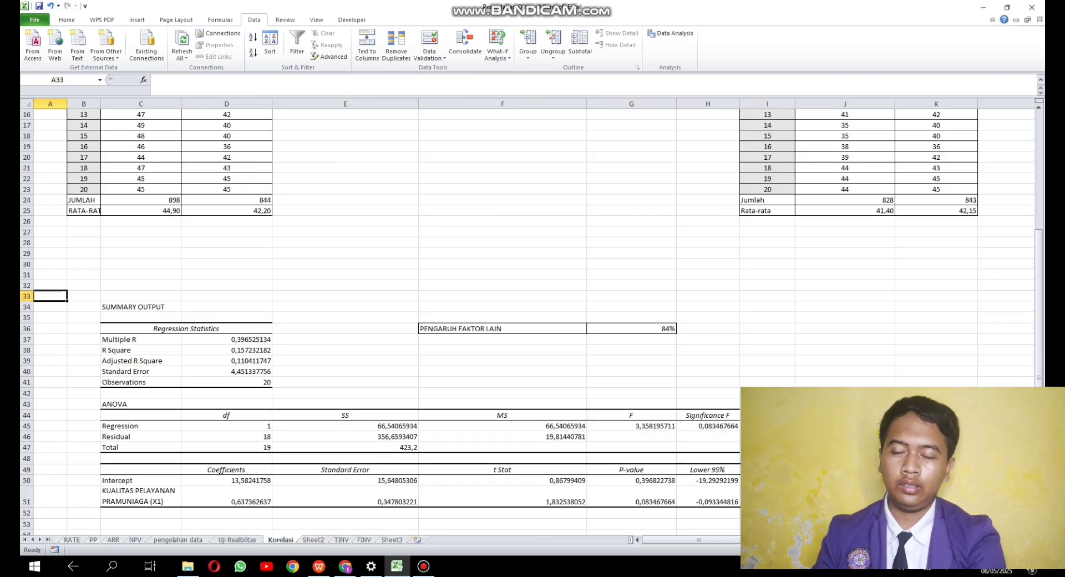
key("ctrl+Page_Down")
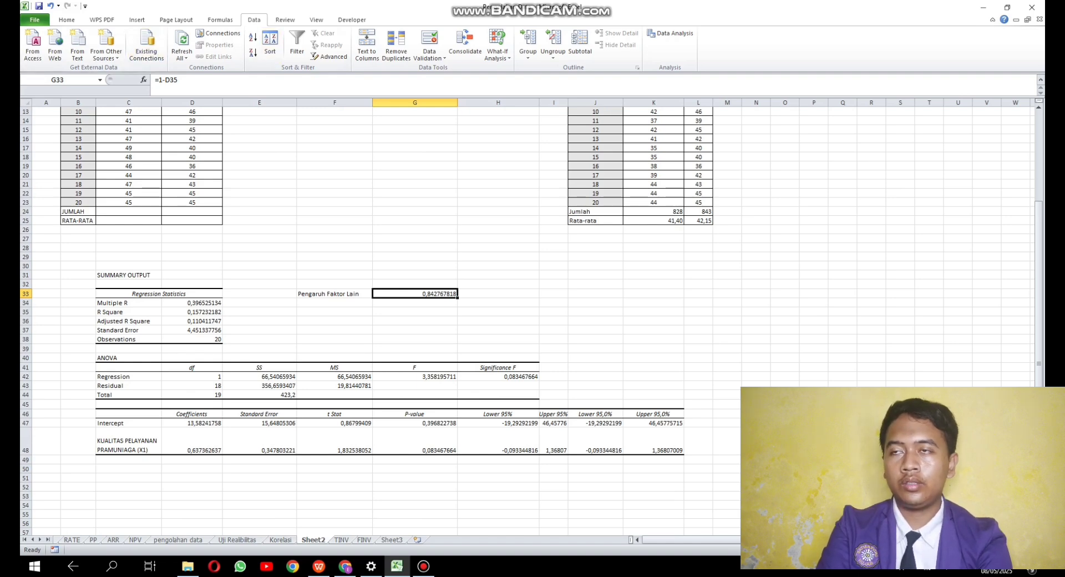
left_click(67, 20)
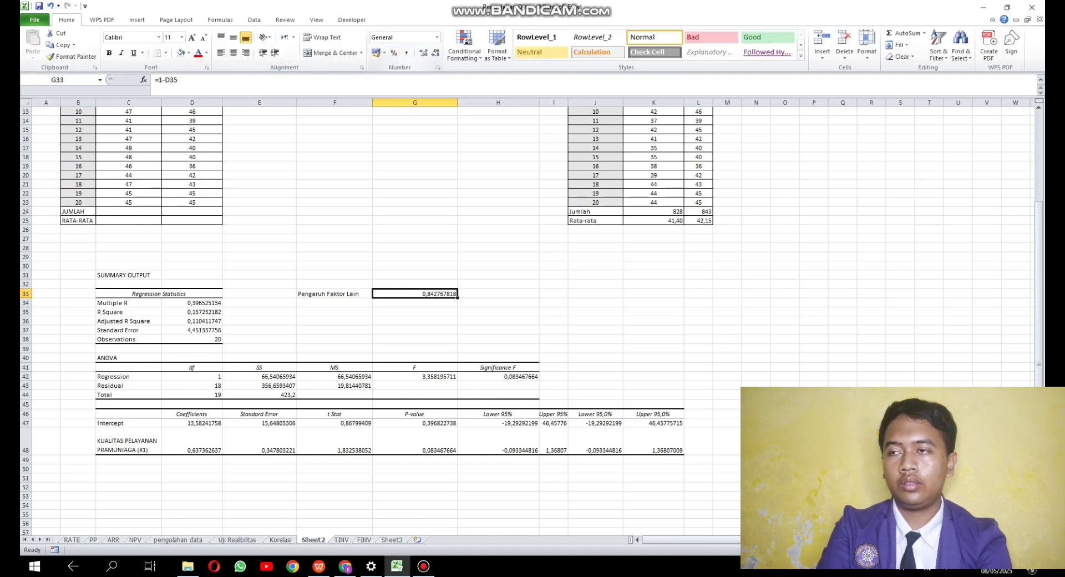
left_click(438, 37)
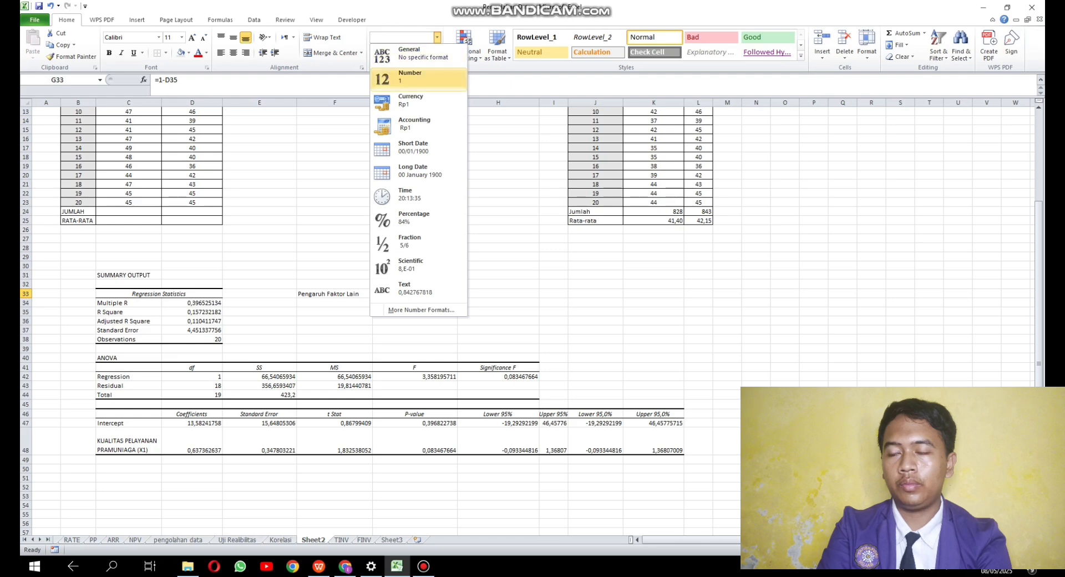
left_click(419, 218)
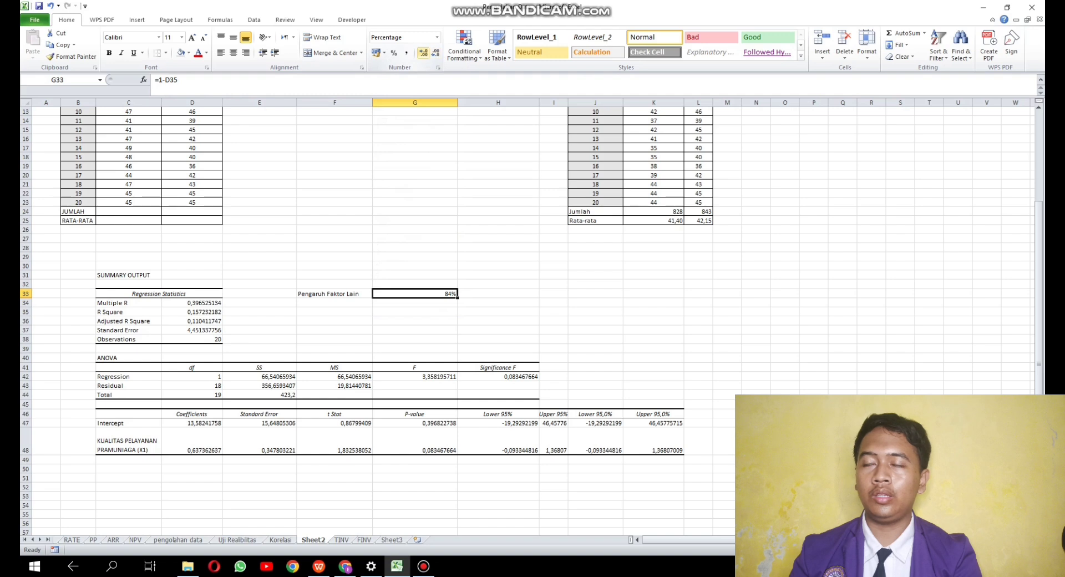
left_click(423, 52)
left_click(422, 53)
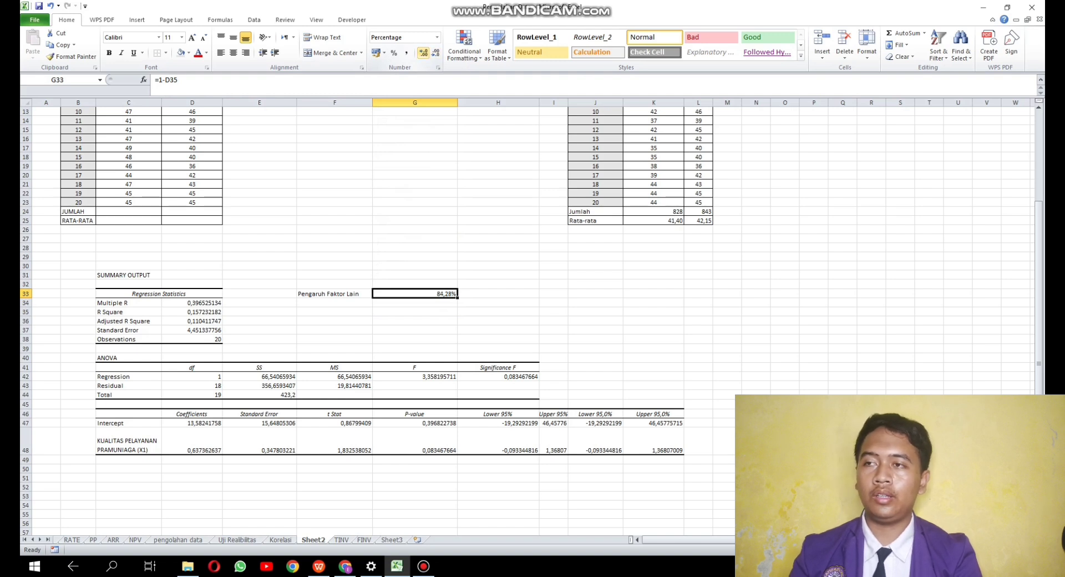
left_click(498, 303)
left_click(415, 294)
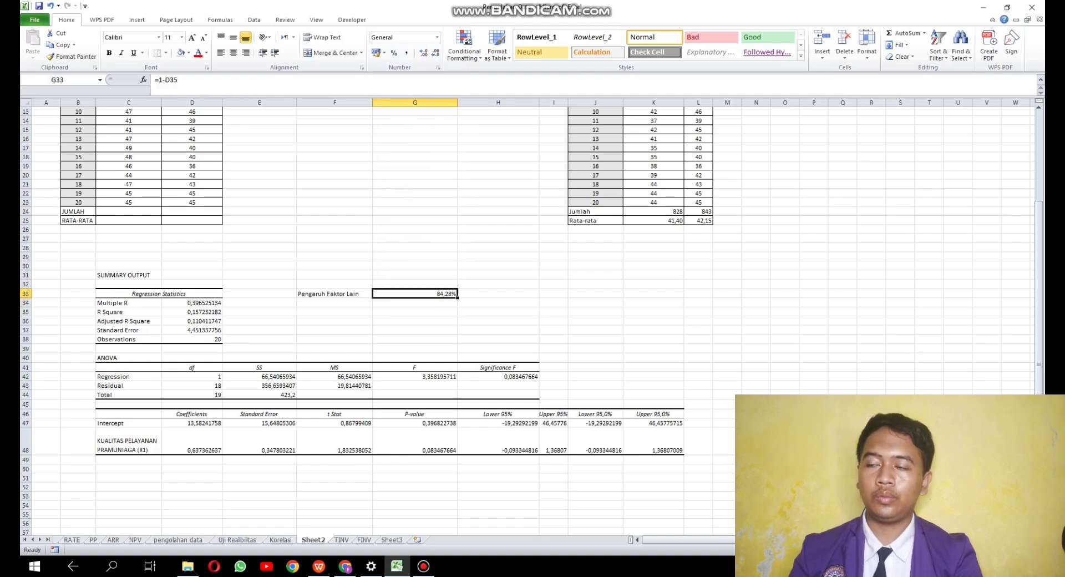
- Apply all borders to the Pengaruh Faktor Lain label and value in F33:G33
left_click(335, 294)
key("shift+Right")
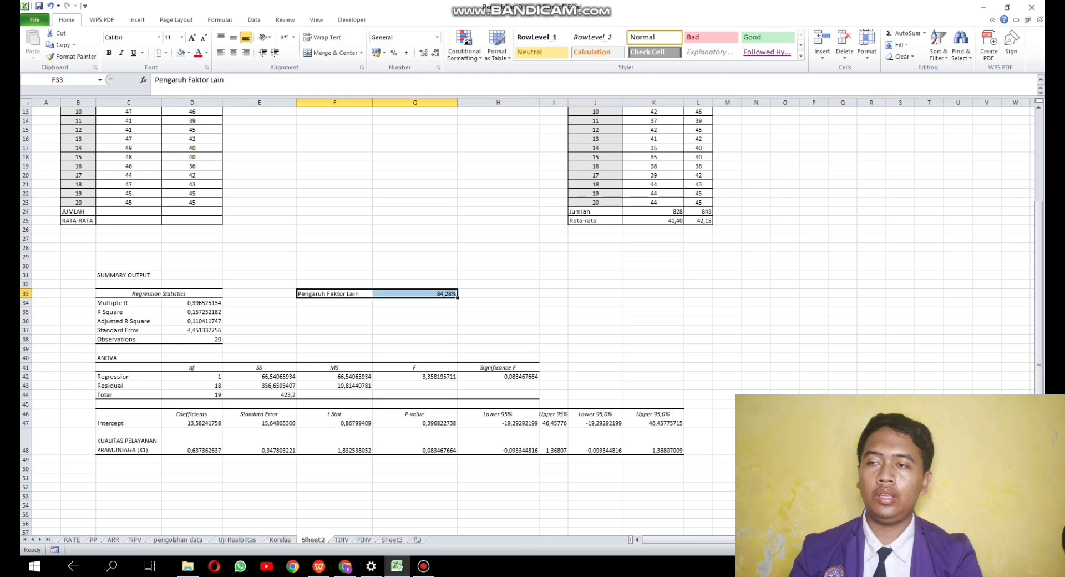
left_click(166, 54)
left_click(180, 137)
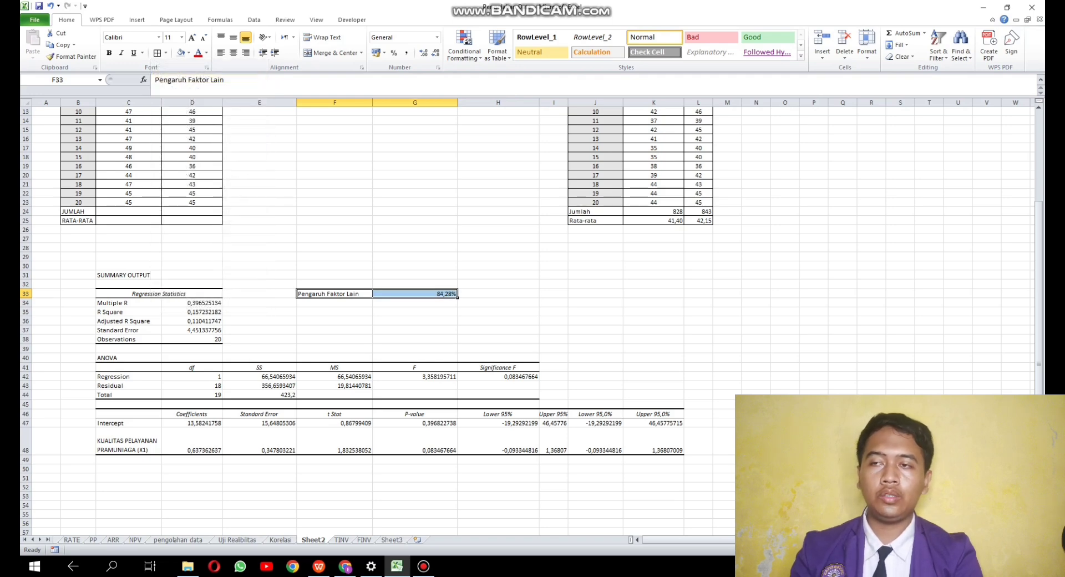
left_click(498, 239)
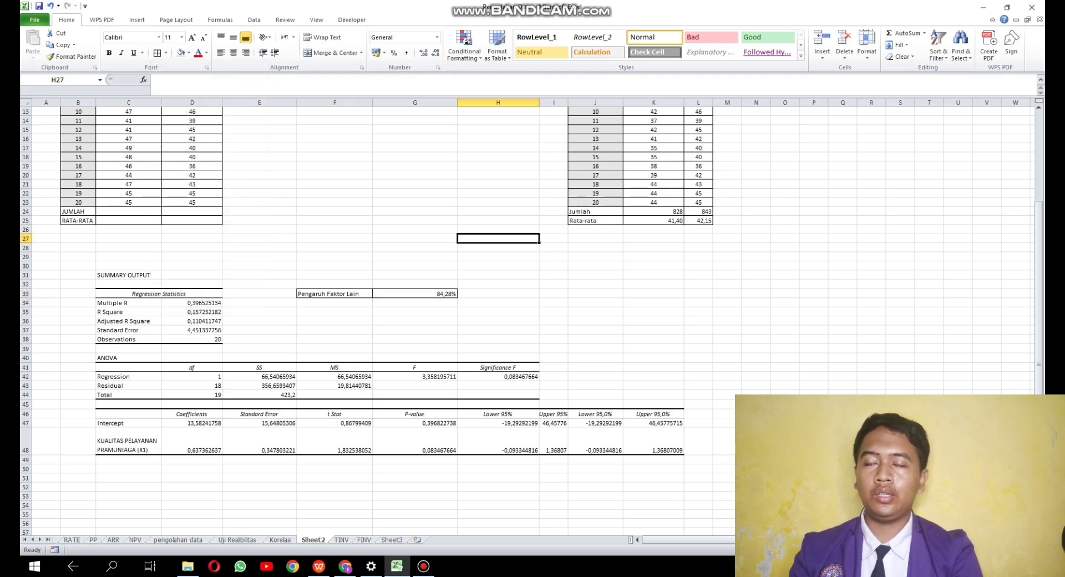
- Fit the width of column L to the JUMLAH PEMBELI (Y) heading in the X2 data table
left_click(596, 312)
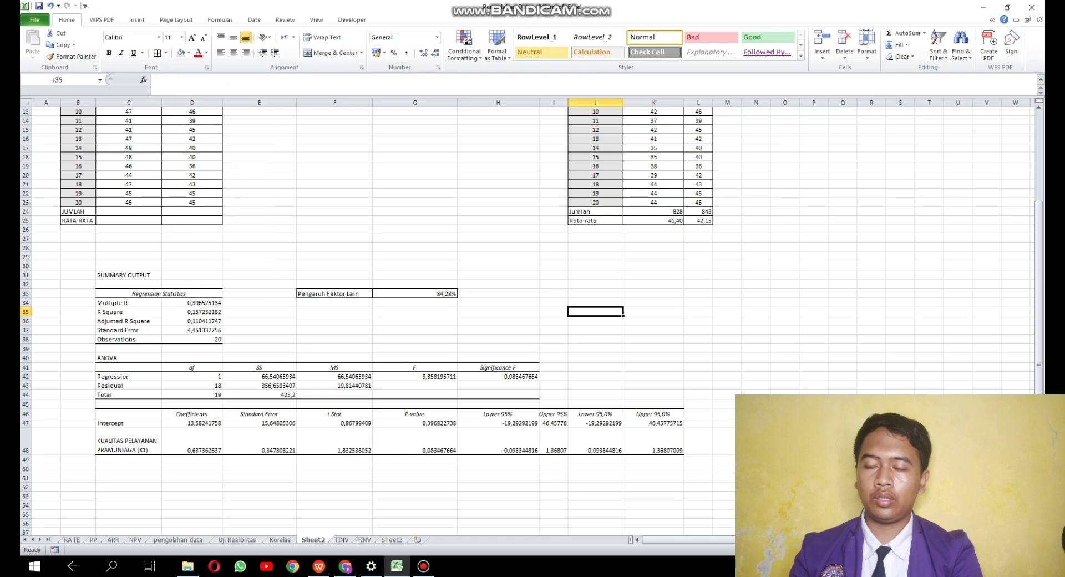
left_click_drag(814, 256, 814, 249)
scroll(389, 250, "up", 4)
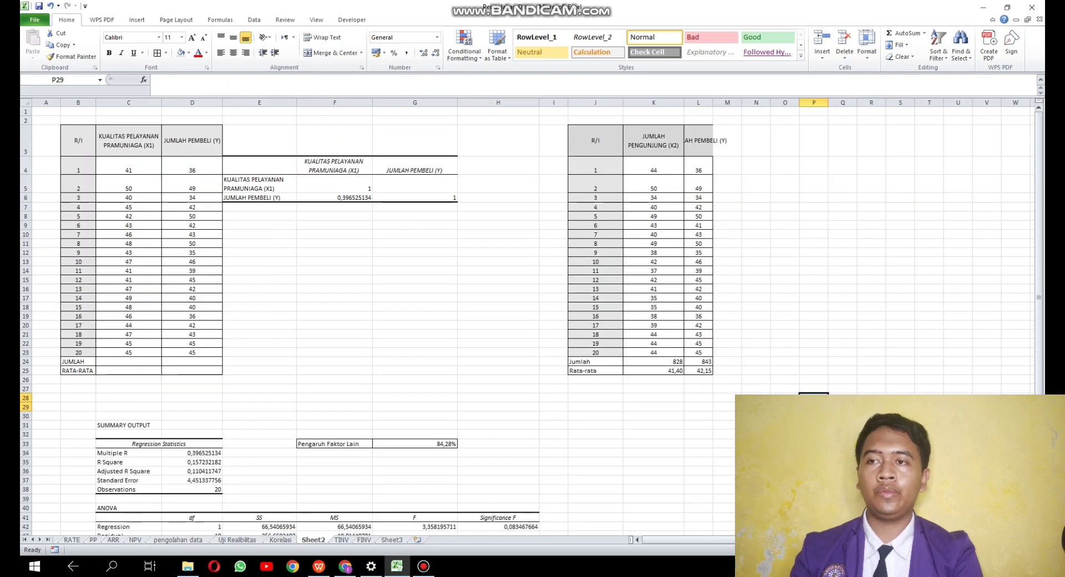
double_click(713, 103)
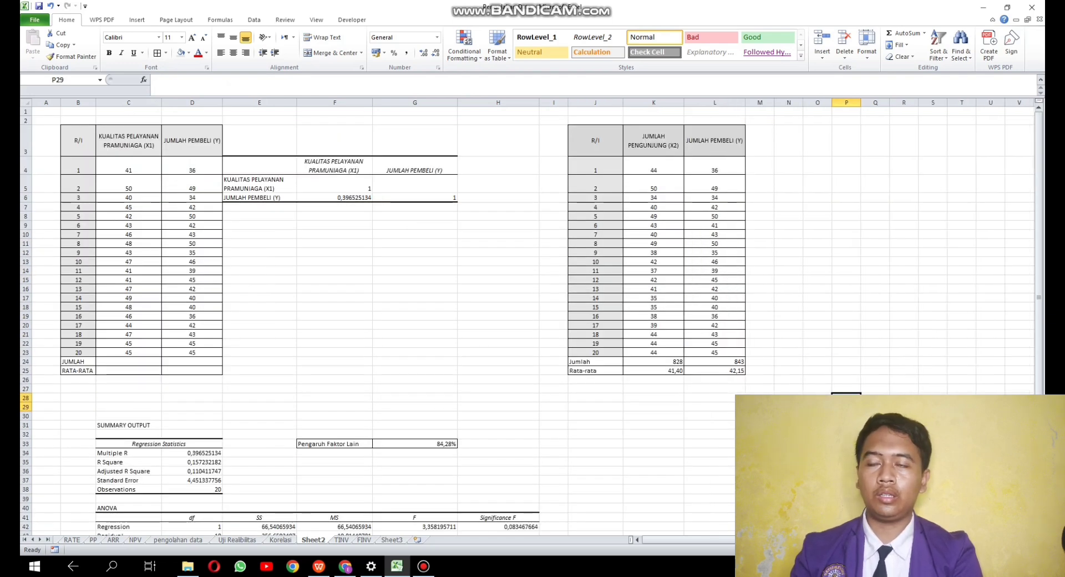
- Run a Correlation between JUMLAH PENGUNJUNG (X2) and JUMLAH PEMBELI (Y) on K3:L23, including the headings, with output at M4
left_click(788, 166)
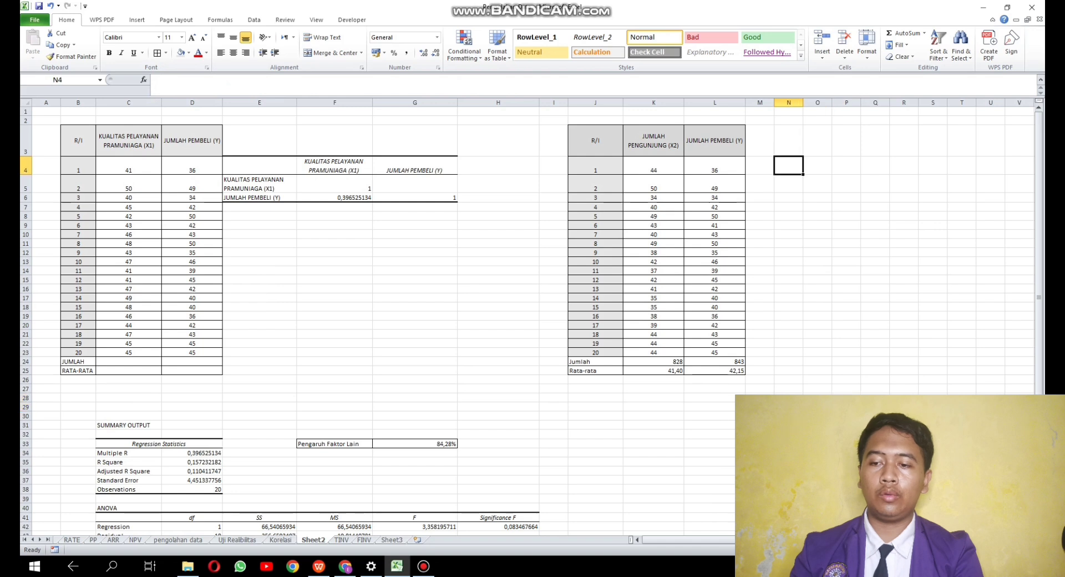
left_click(759, 165)
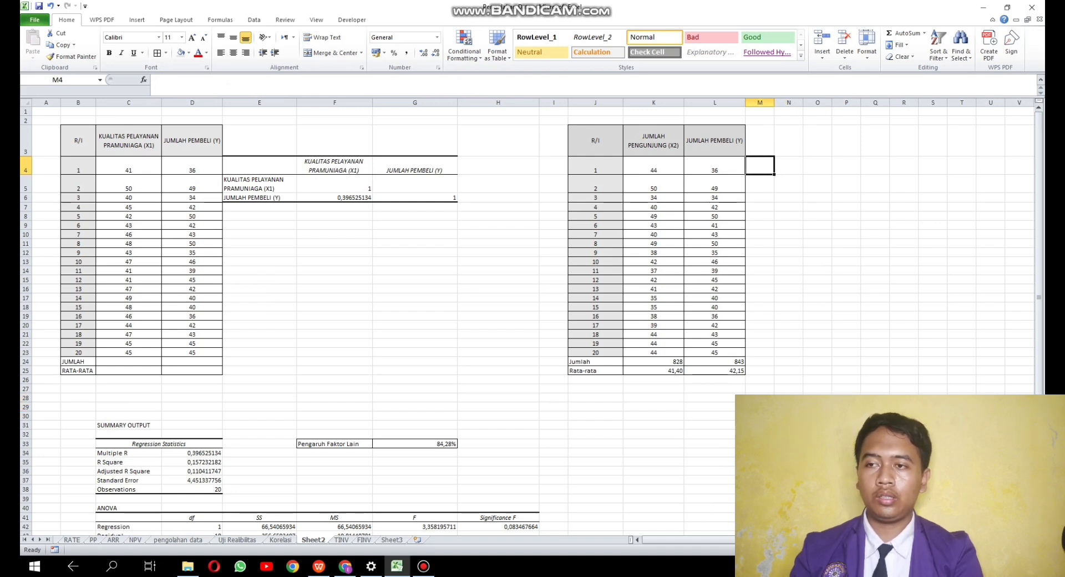
key("alt")
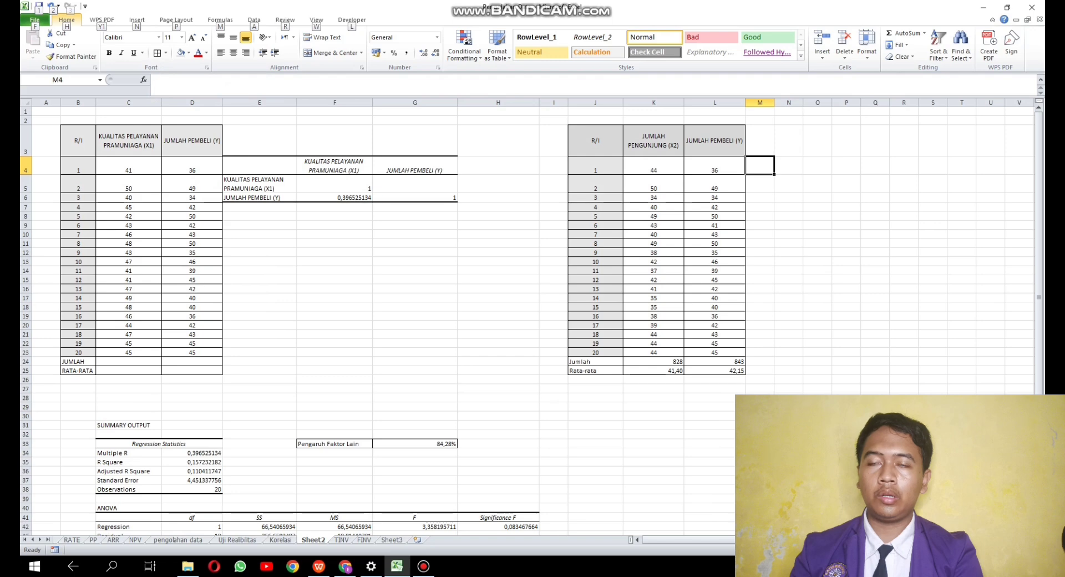
key("a")
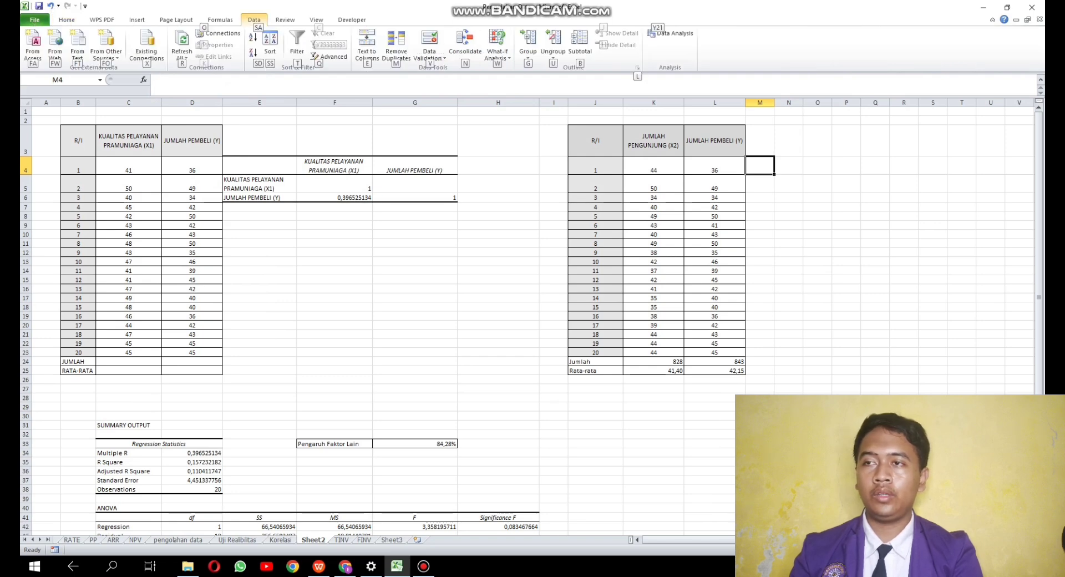
key("y")
key("2")
key("1")
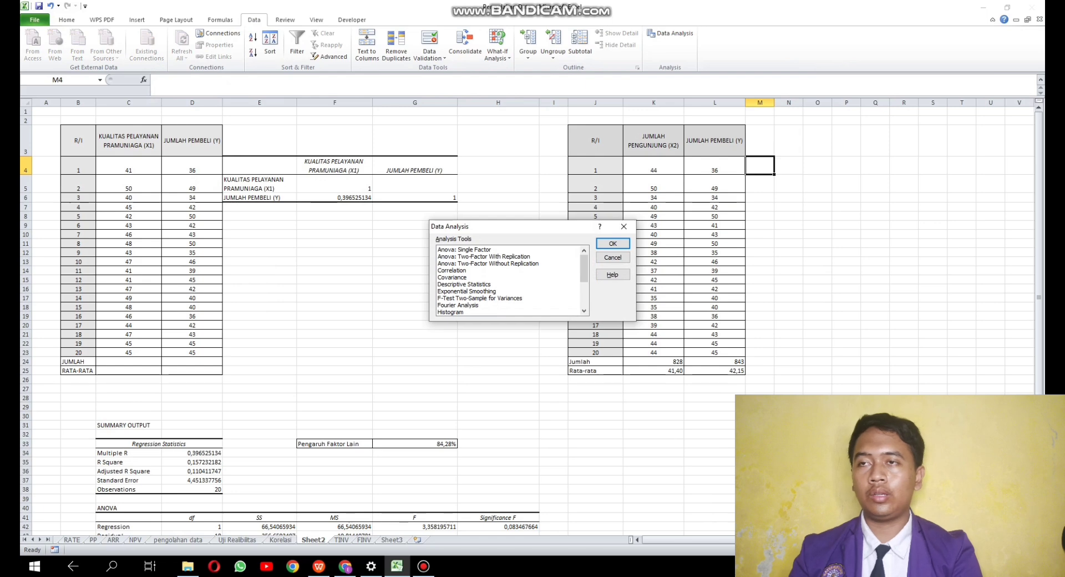
left_click(452, 270)
left_click(613, 243)
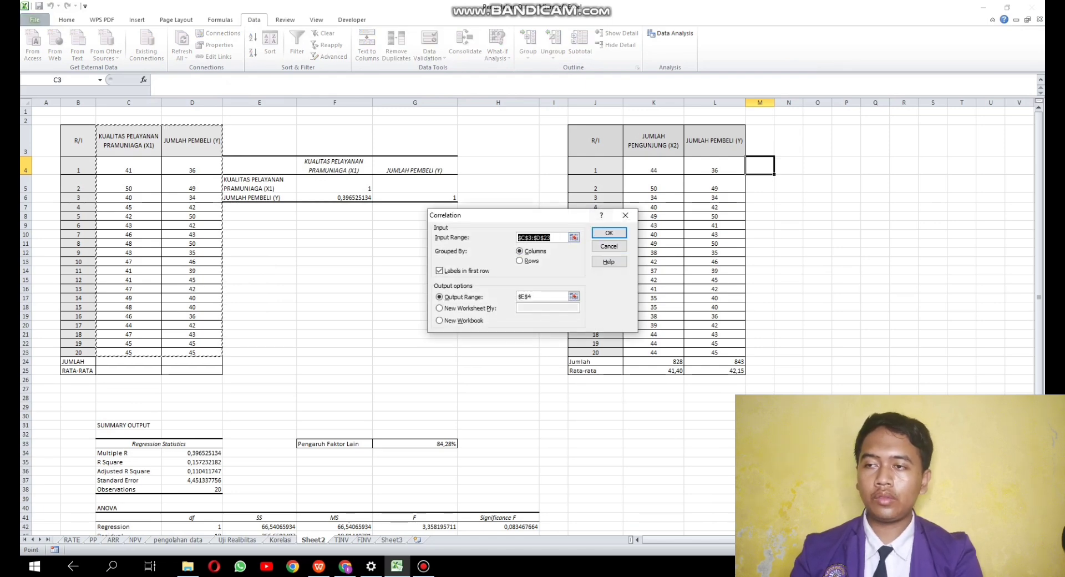
left_click_drag(654, 141, 742, 352)
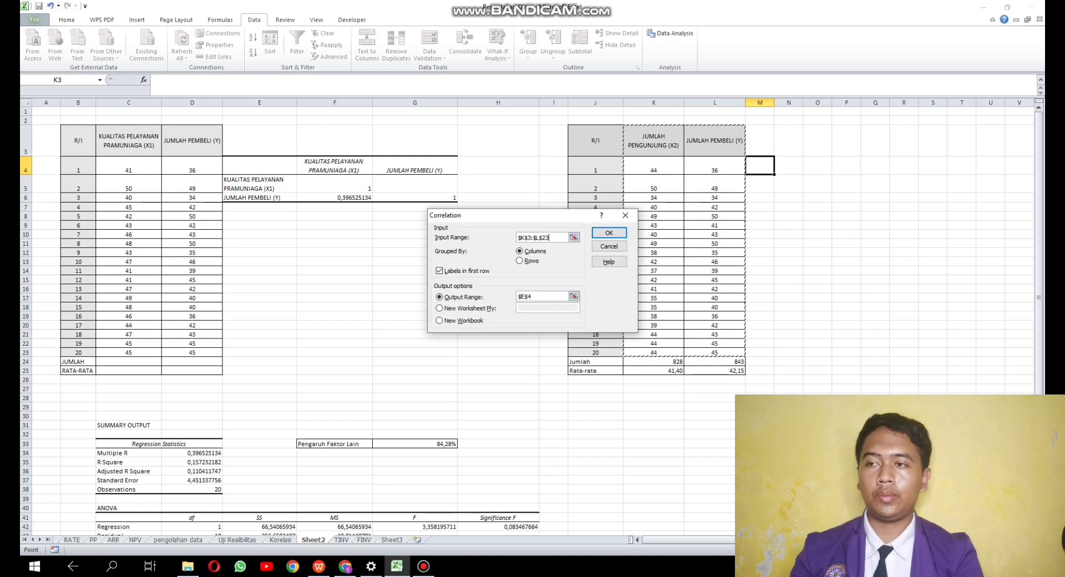
left_click(541, 297)
left_click(760, 166)
left_click(609, 233)
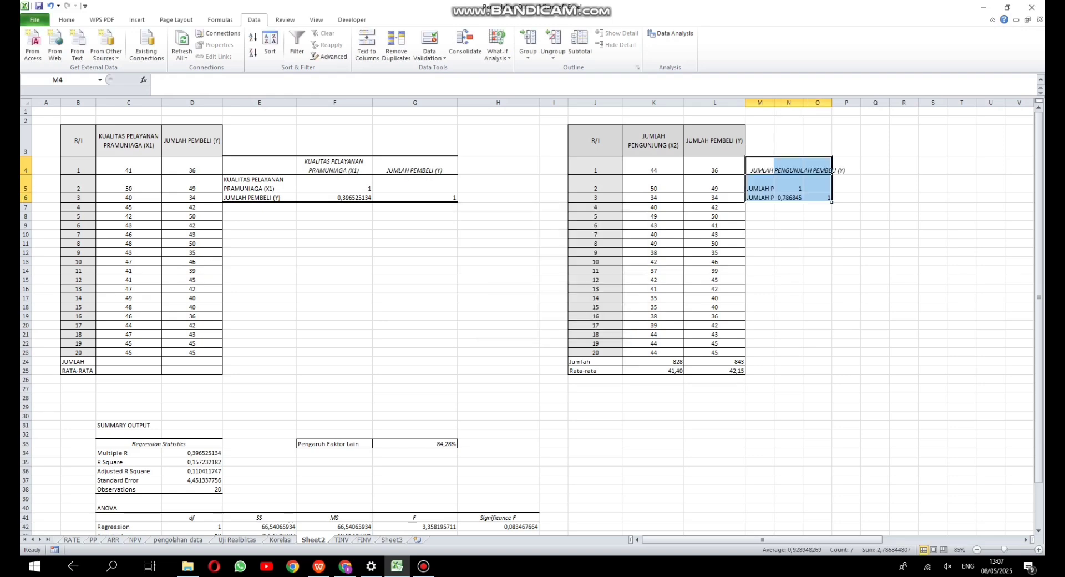
- Fit the widths of columns M, N and O to the contents of the X2 correlation output
double_click(832, 103)
double_click(803, 103)
double_click(775, 103)
left_click(942, 225)
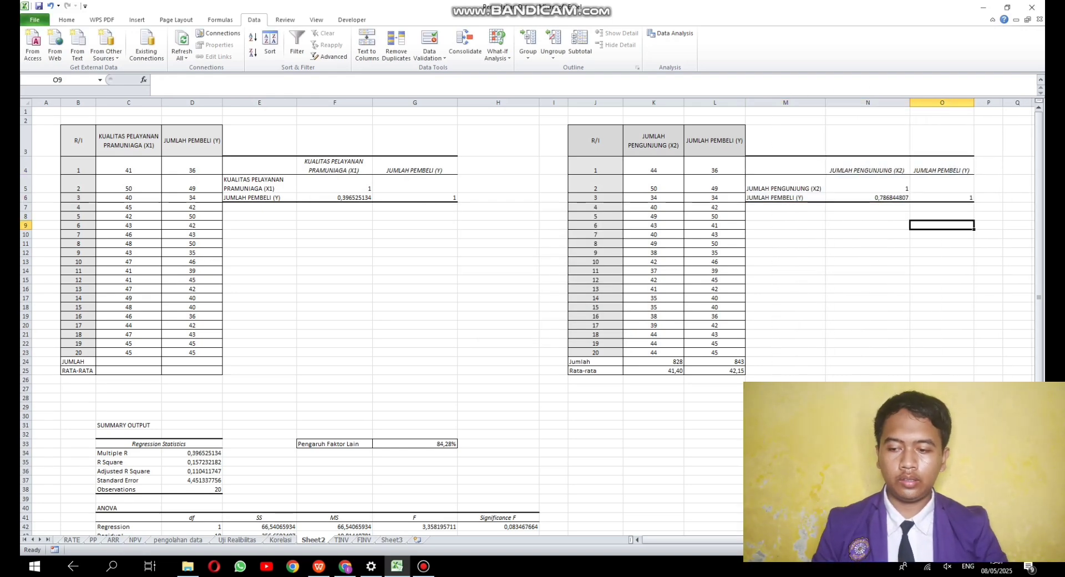
- Total the KUALITAS PELAYANAN PRAMUNIAGA (X1) scores in the JUMLAH row at C24 using =SUM(C4:C23)
left_click(653, 362)
left_click(653, 370)
left_click(715, 361)
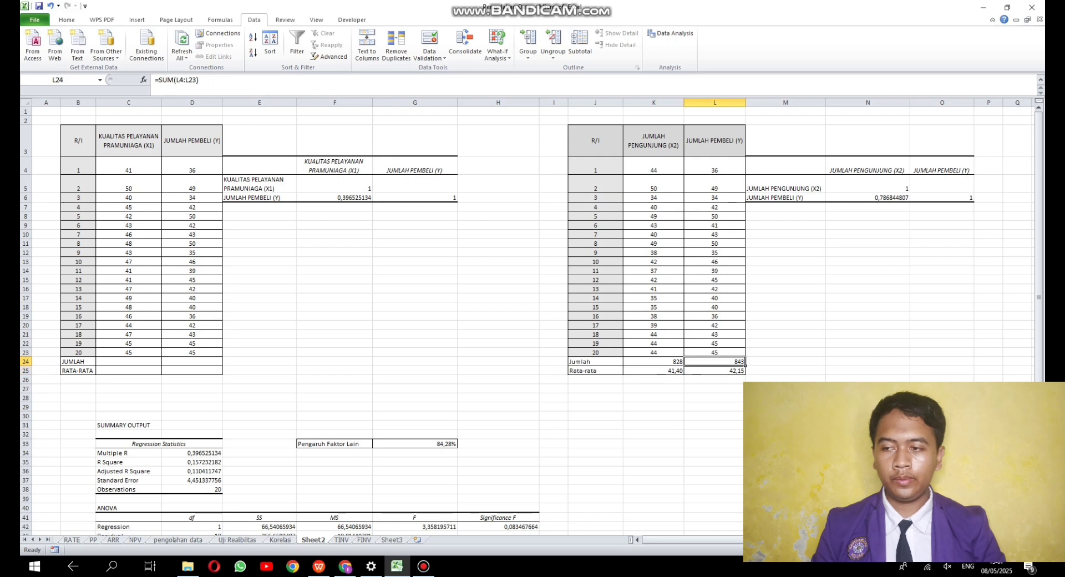
left_click(714, 370)
left_click(128, 362)
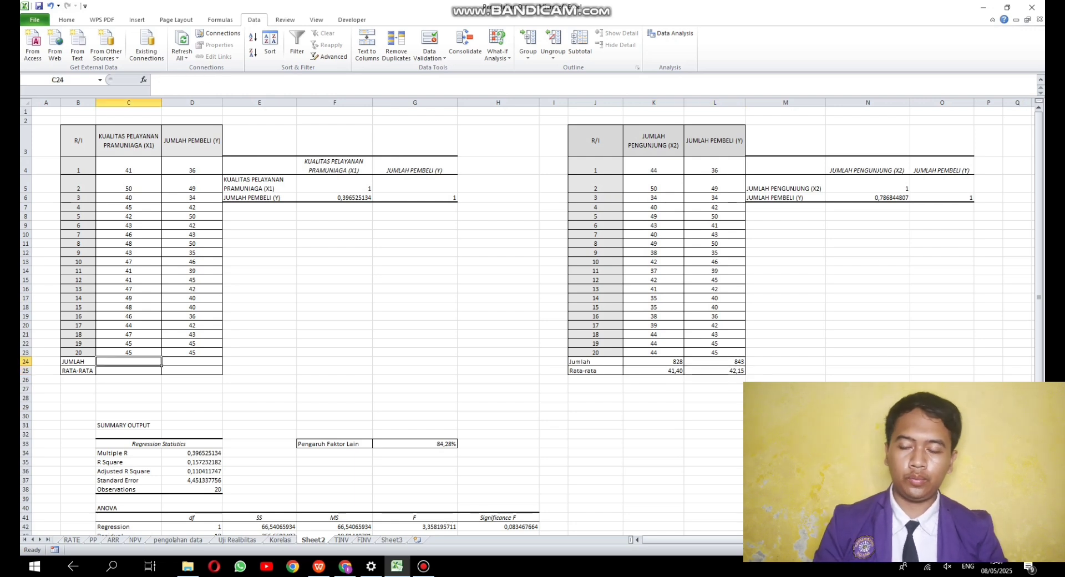
type("=sum")
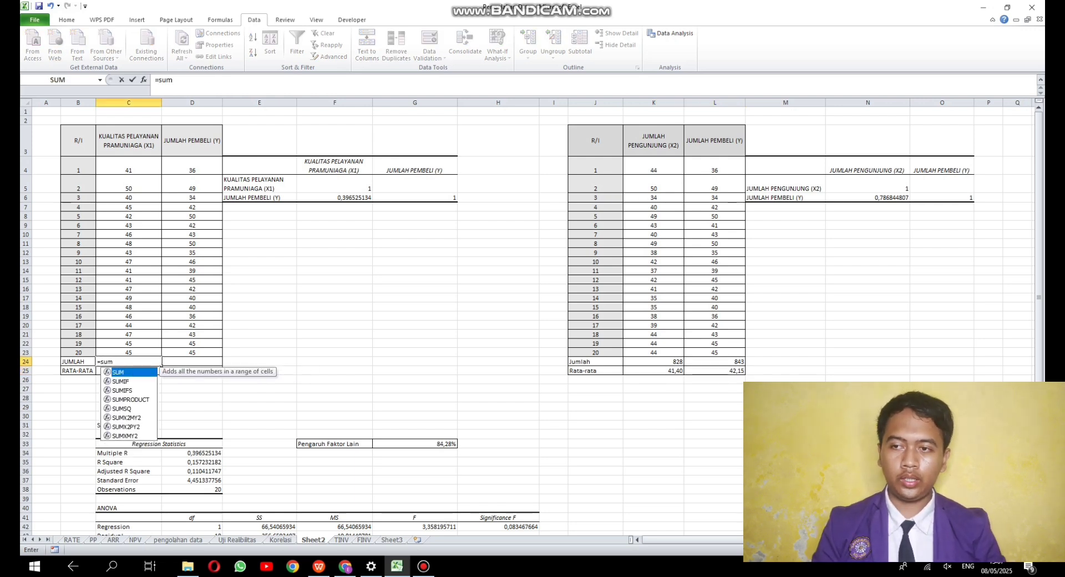
type("(")
left_click_drag(129, 169, 129, 353)
key("Return")
- Calculate the average X1 score in the RATA-RATA row at C25 using =AVERAGE(C4:C23)
type("=average")
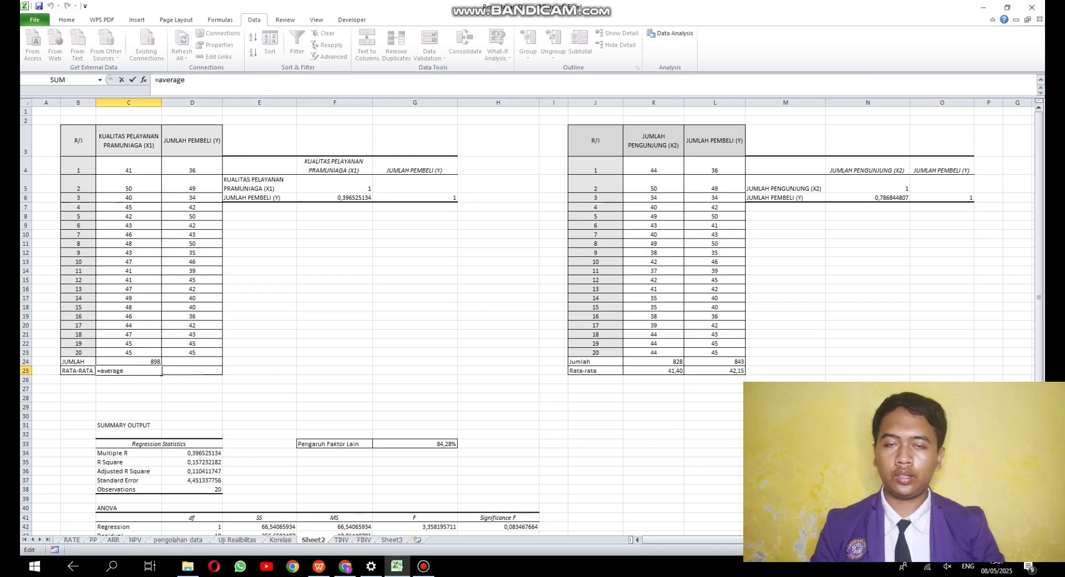
type("(")
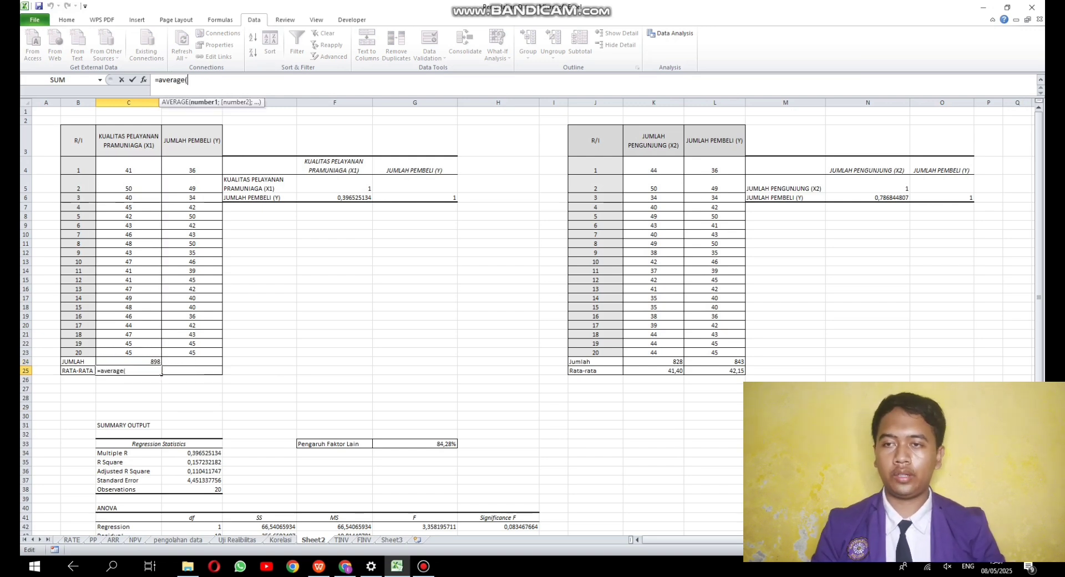
left_click_drag(129, 168, 129, 352)
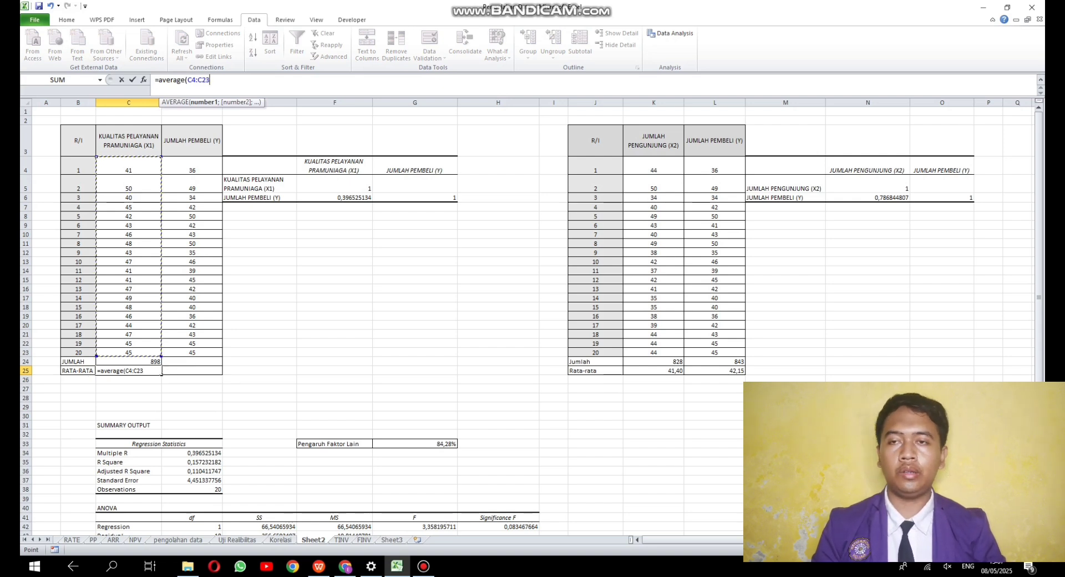
type(")")
key("Return")
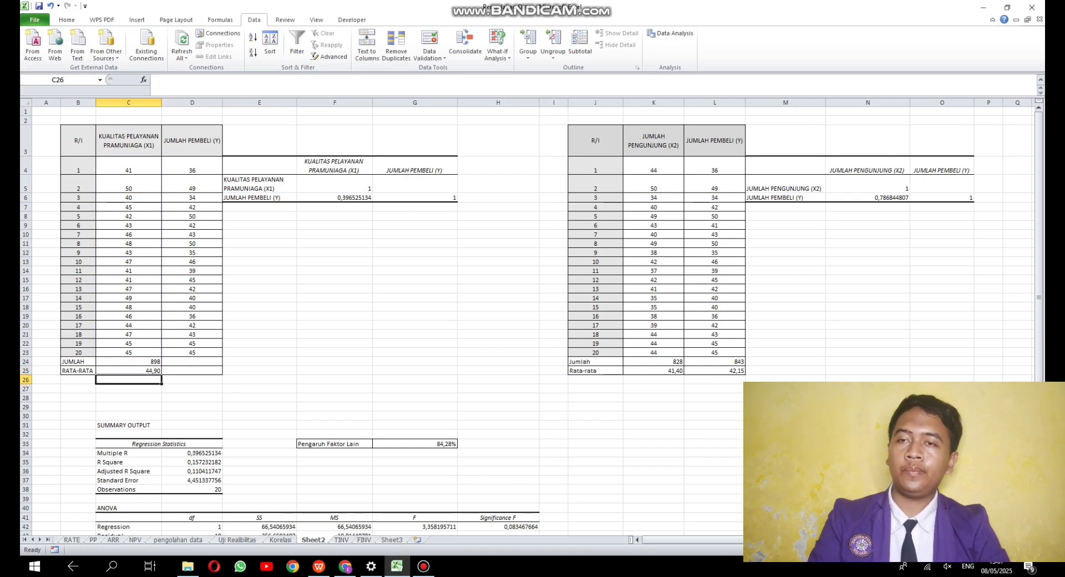
- Copy the JUMLAH and RATA-RATA formulas from C24:C25 across to D24:D25 for JUMLAH PEMBELI (Y)
left_click(159, 362)
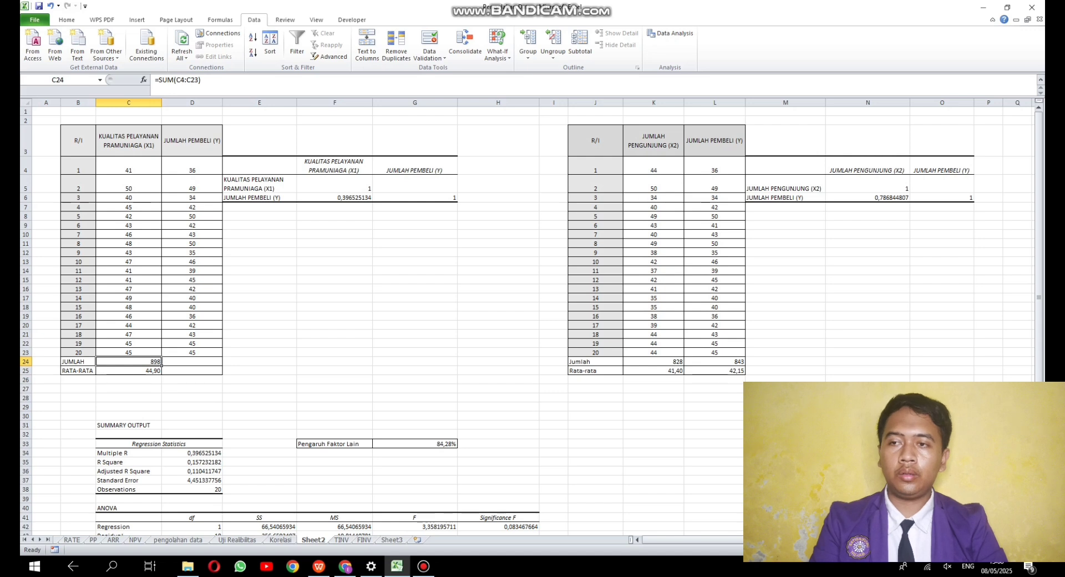
left_click_drag(159, 361, 211, 372)
left_click(160, 372)
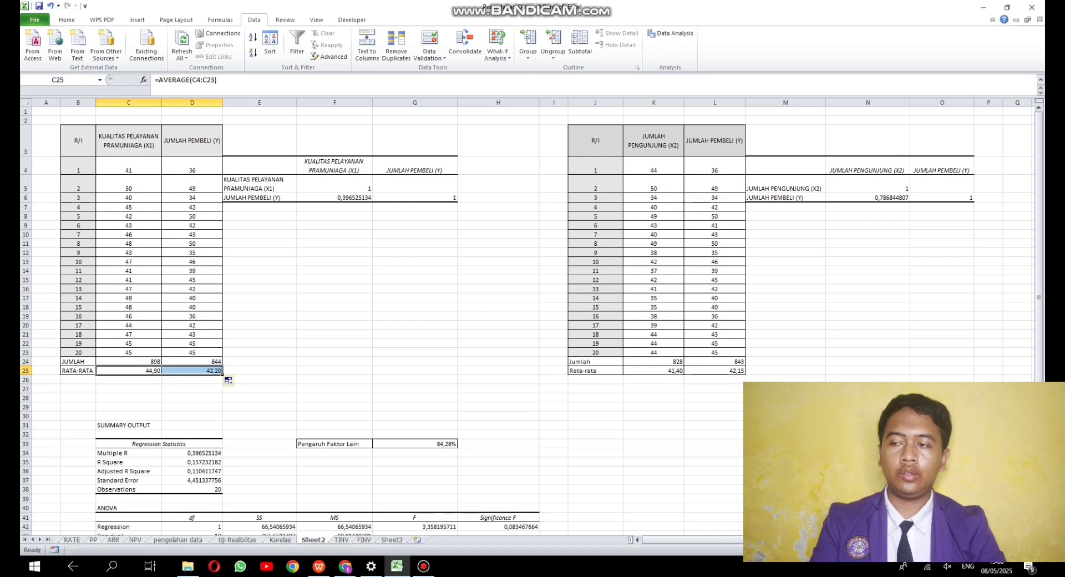
left_click(335, 371)
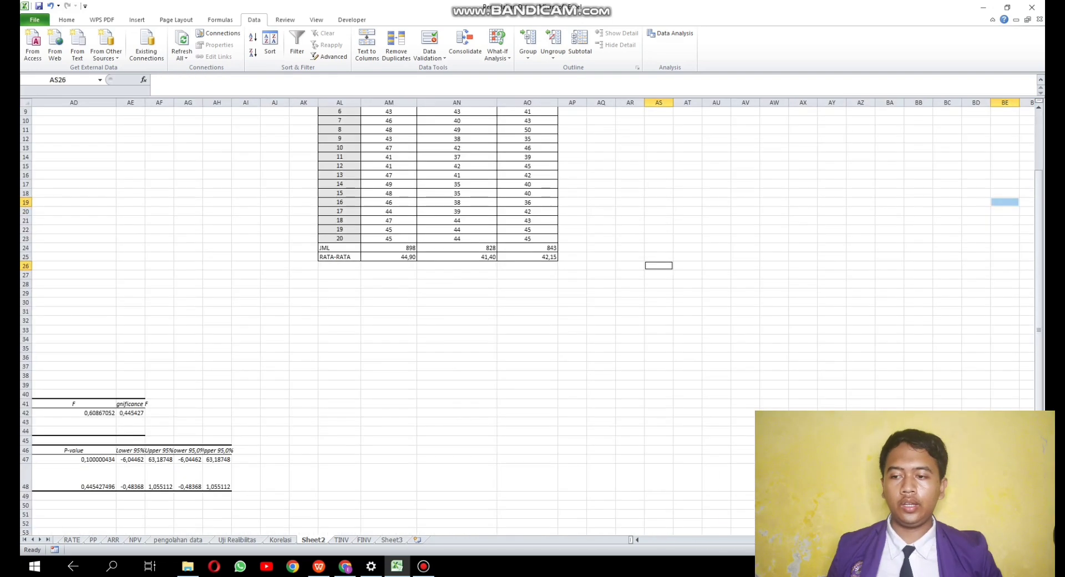
- Run a Correlation on the combined X1, X2 and Y data in AM3:AO23, including the headings, with output at AQ4
scroll(527, 316, "up", 3)
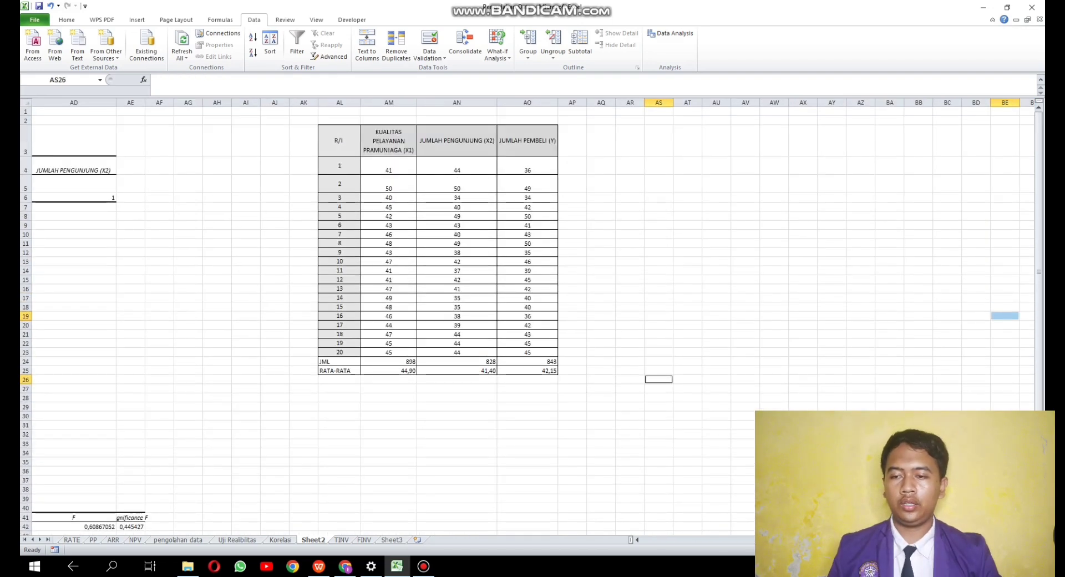
left_click(602, 166)
left_click(671, 33)
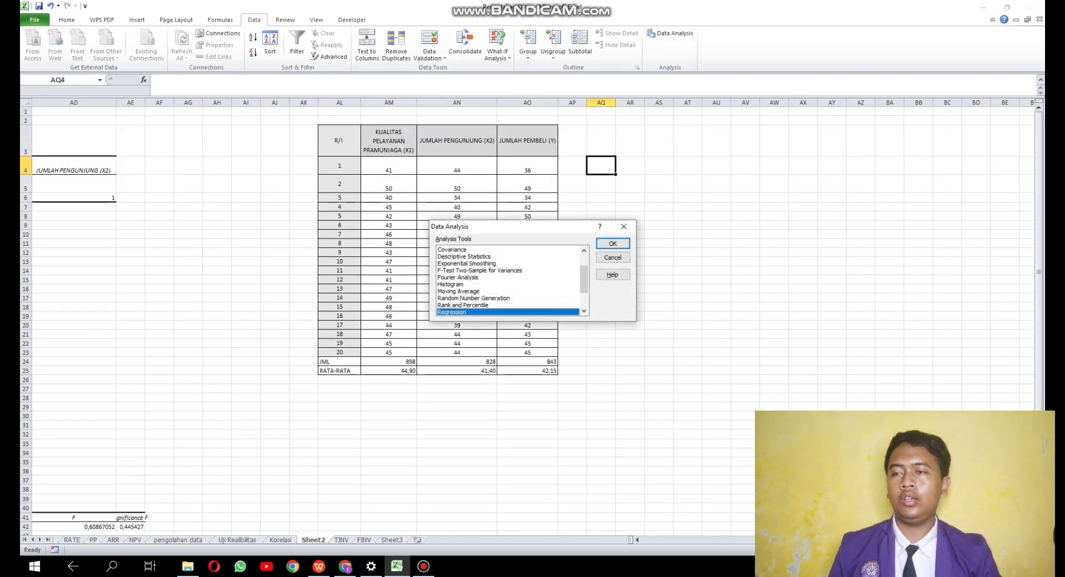
scroll(508, 282, "up", 2)
left_click(471, 271)
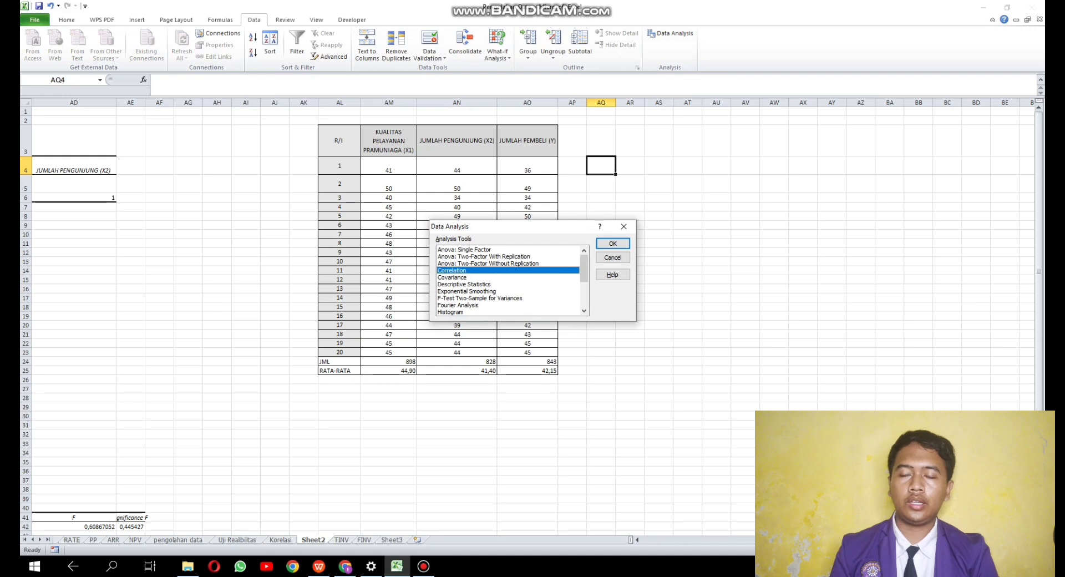
left_click(613, 244)
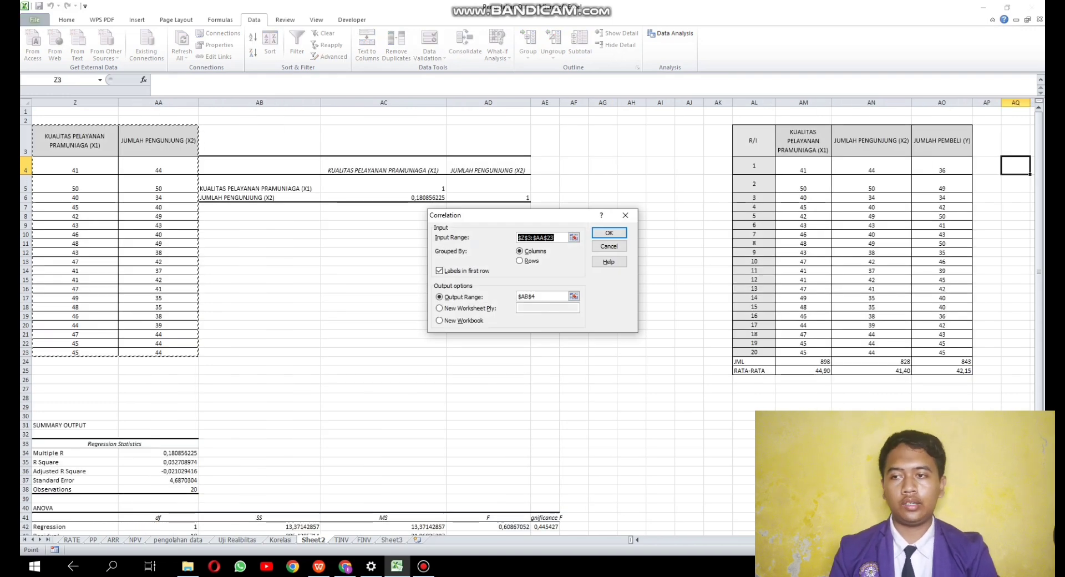
left_click_drag(799, 138, 968, 353)
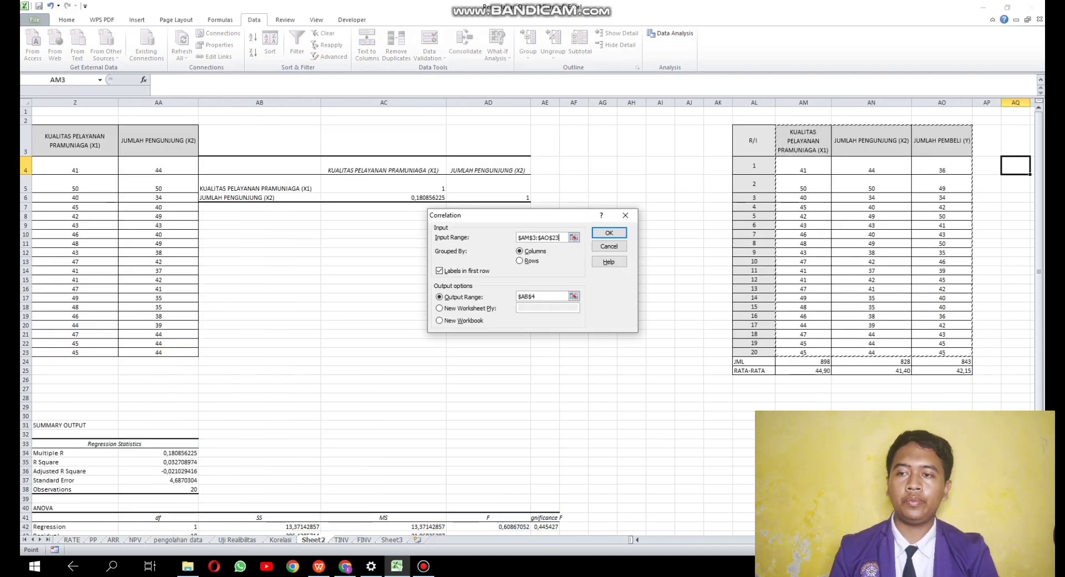
left_click_drag(540, 297, 516, 297)
left_click(1015, 166)
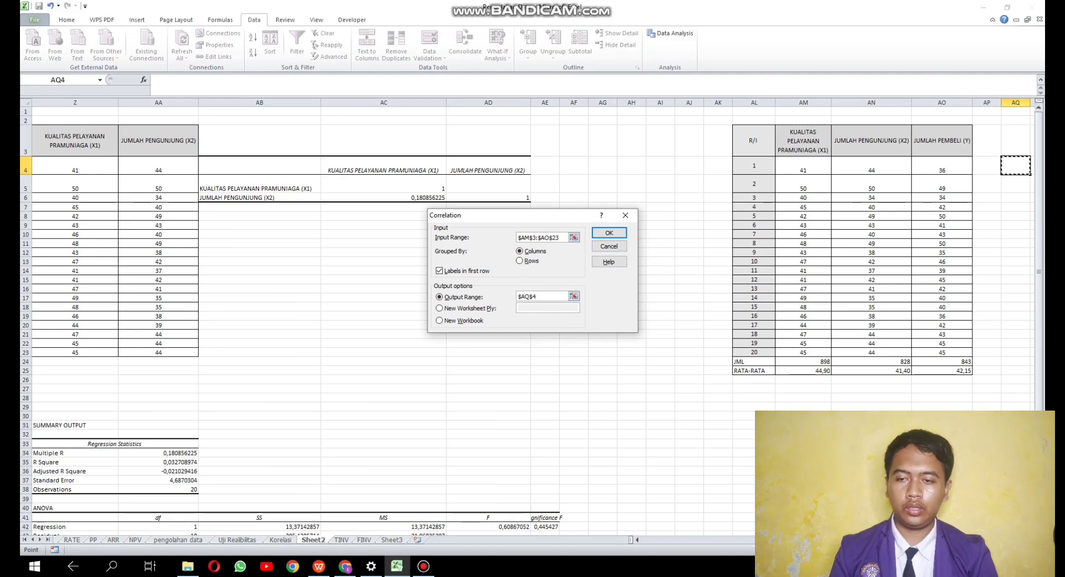
left_click(609, 233)
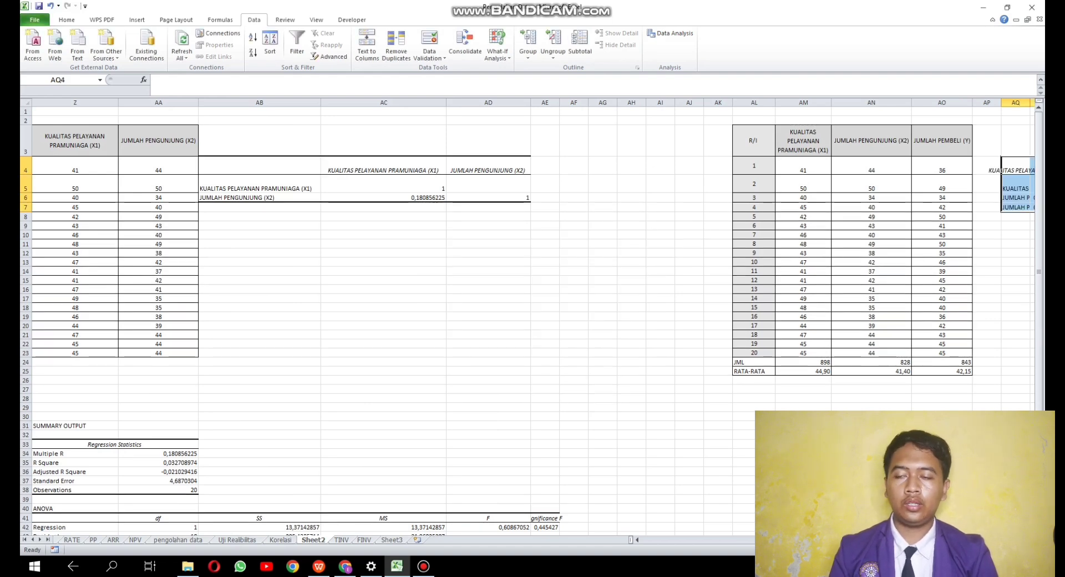
- Fit the widths of columns AQ to AT to the contents of the combined correlation output
key("Right")
key("Right")
key("Right")
key("Right")
key("Right")
key("Right")
key("Right")
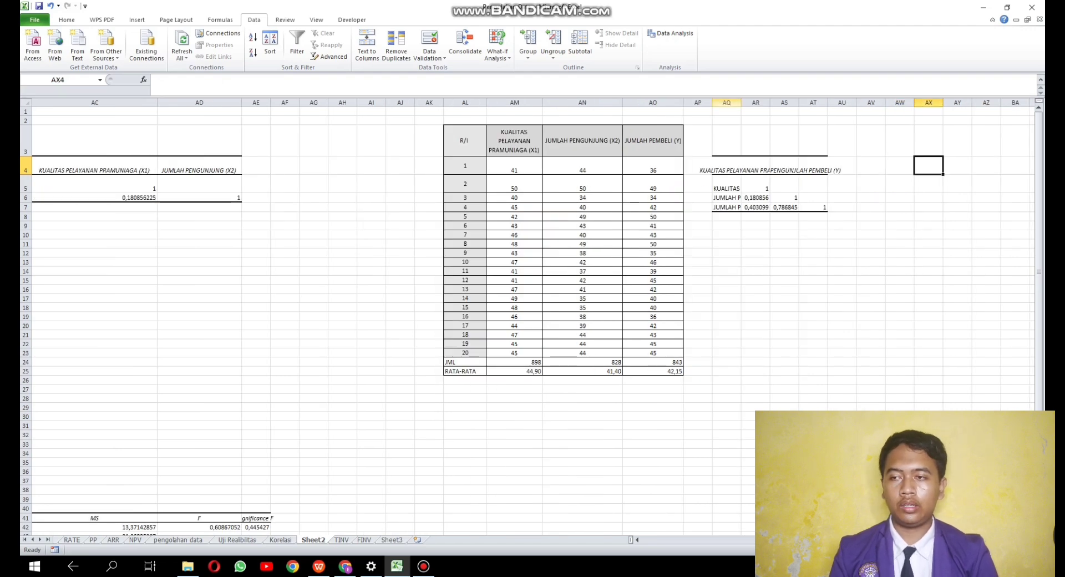
left_click(727, 103)
left_click_drag(727, 102, 813, 103)
double_click(827, 103)
left_click(894, 185)
- Run a Regression with Y range AO3:AO23 and X range AM3:AN23, including labels, with output at AN31
scroll(893, 185, "down", 2)
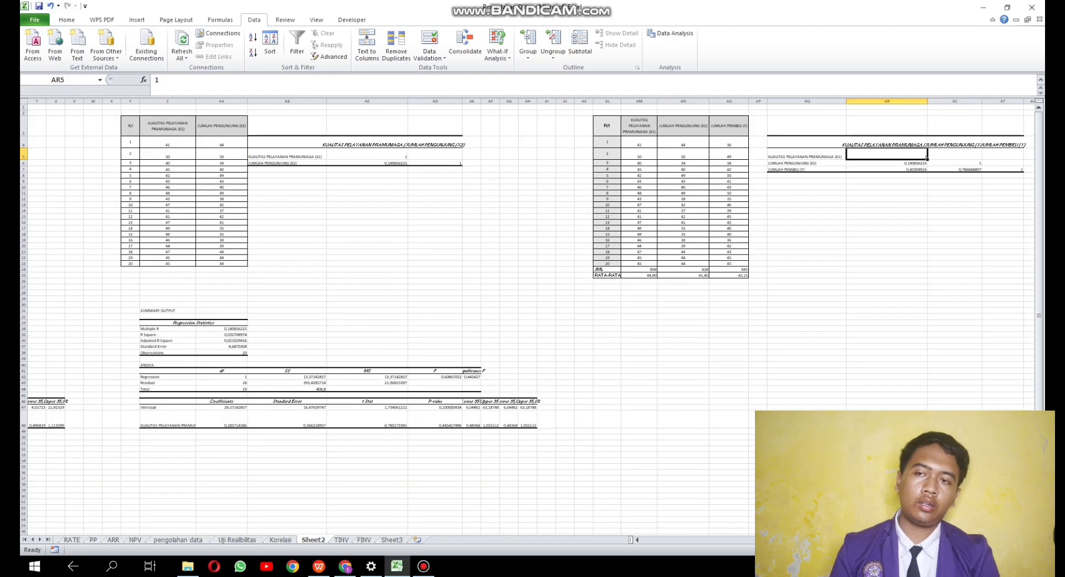
left_click(683, 340)
left_click(565, 310)
left_click(607, 311)
key("Right")
key("Right")
key("Right")
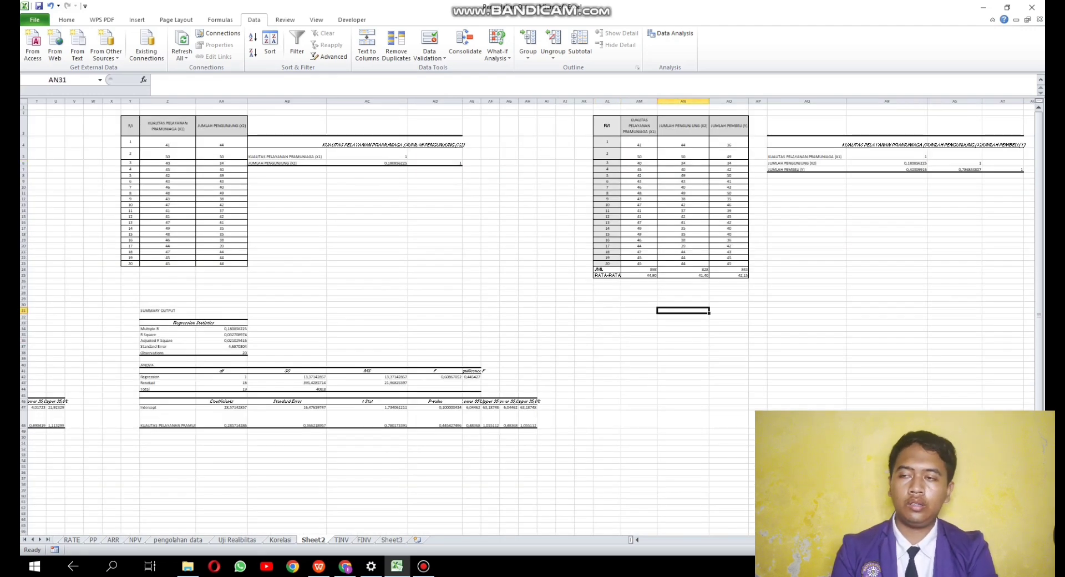
key("Left")
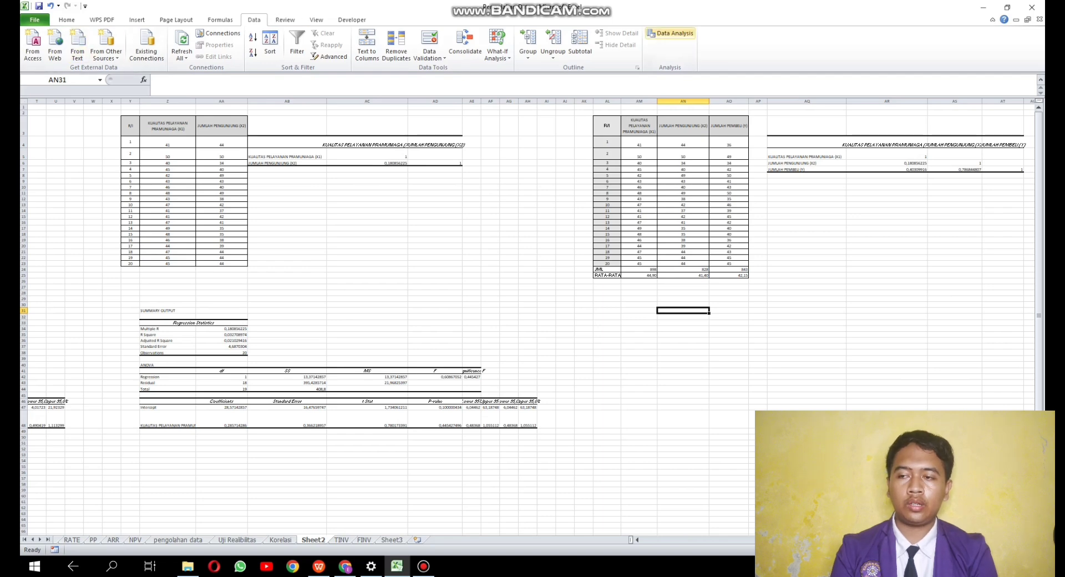
left_click(670, 33)
scroll(509, 280, "down", 3)
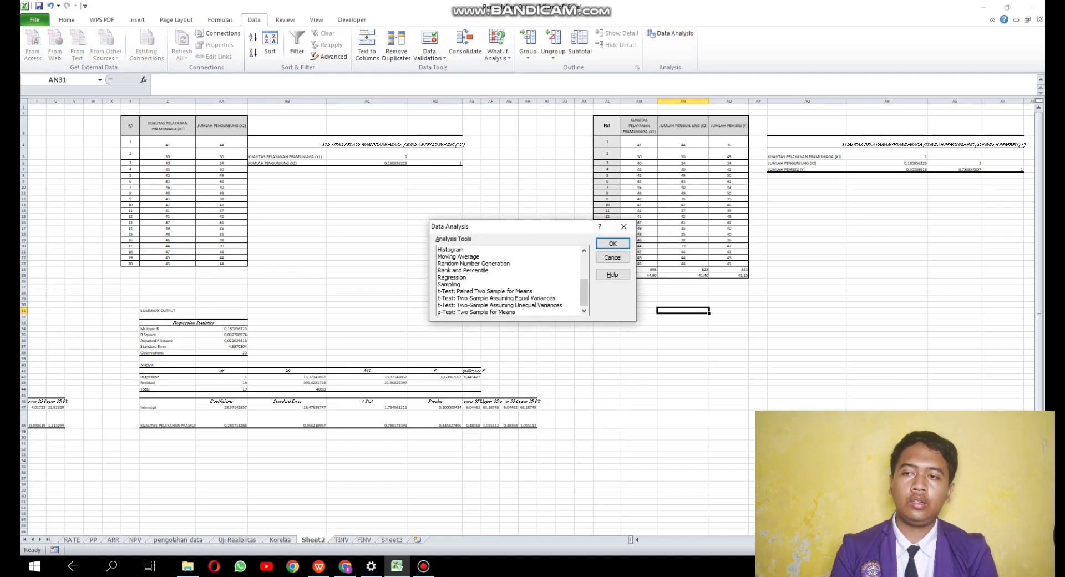
left_click(453, 277)
left_click(613, 244)
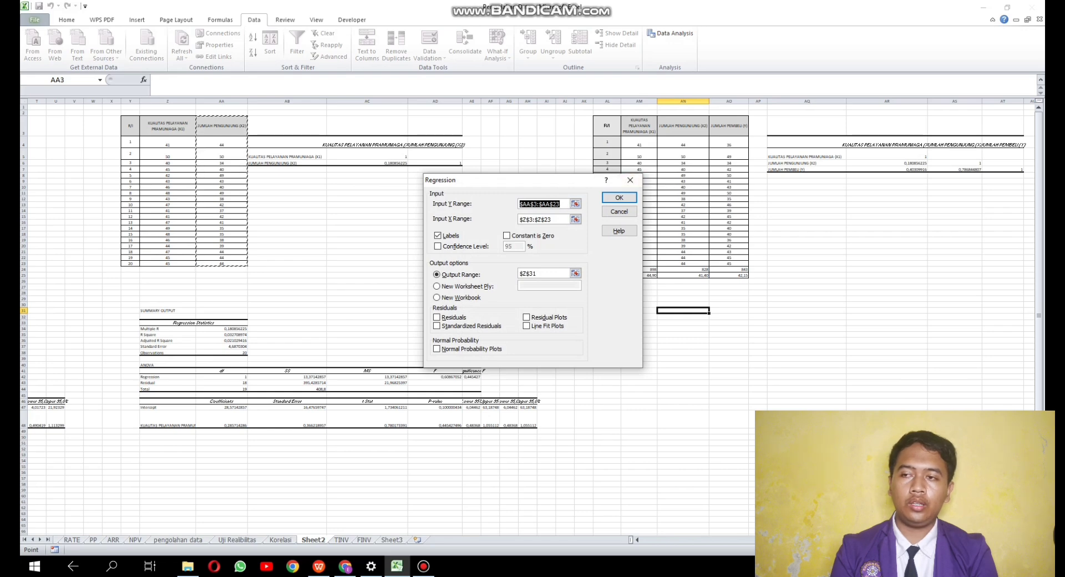
left_click_drag(729, 125, 731, 263)
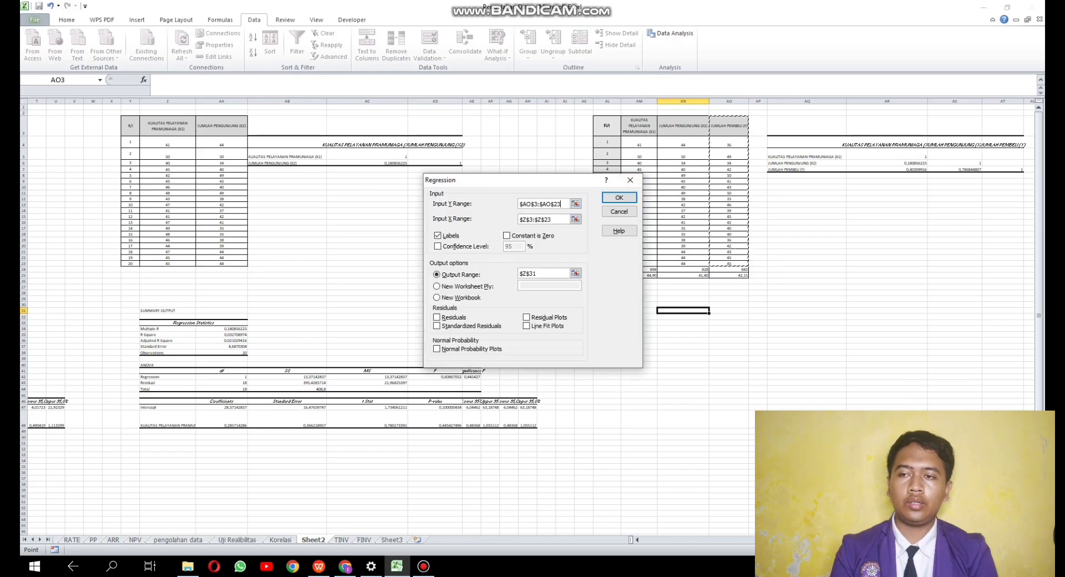
key("Tab")
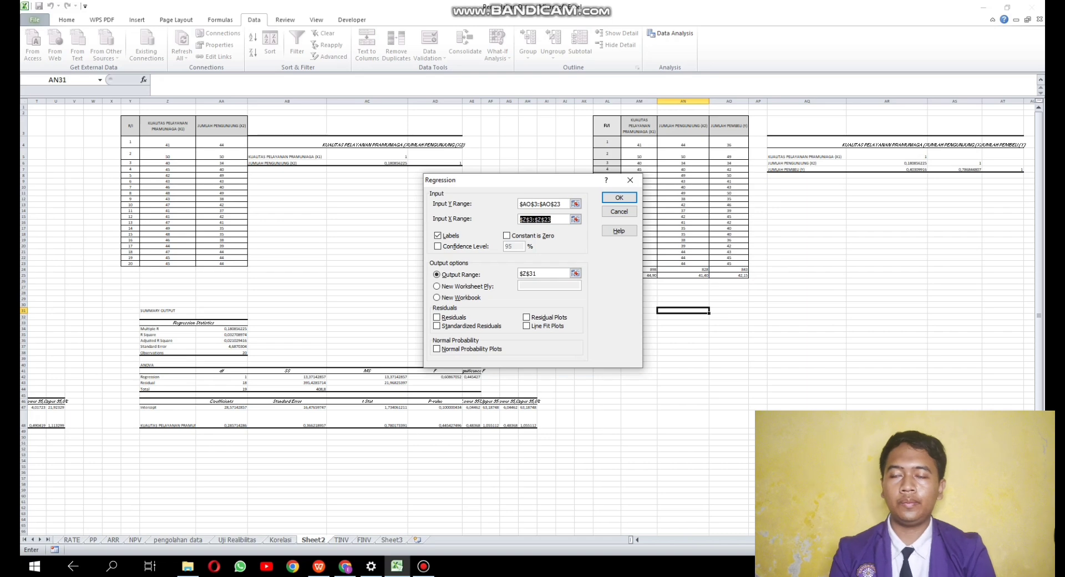
left_click_drag(640, 124, 683, 263)
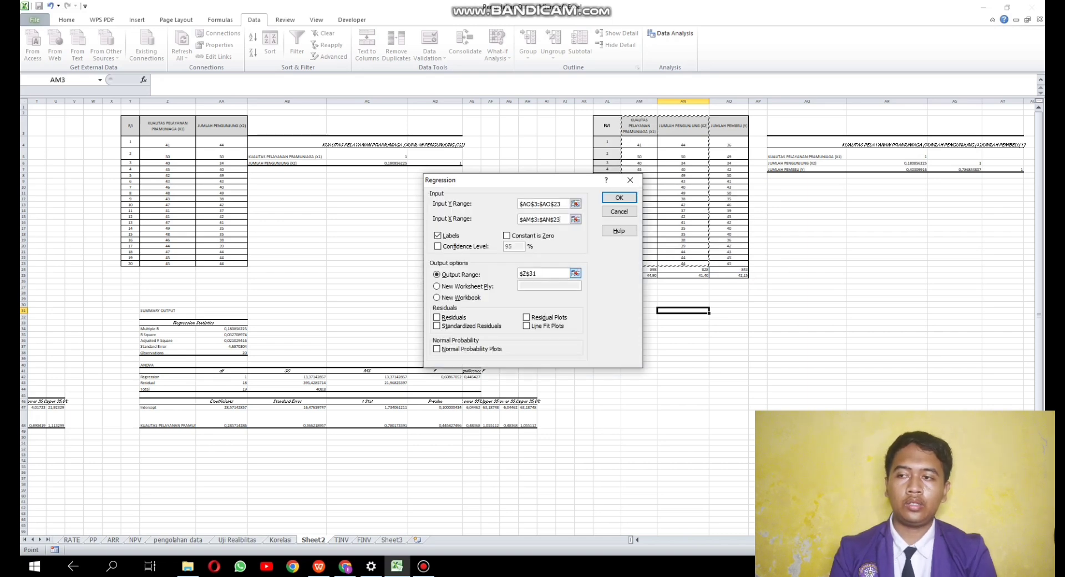
double_click(528, 273)
left_click(683, 311)
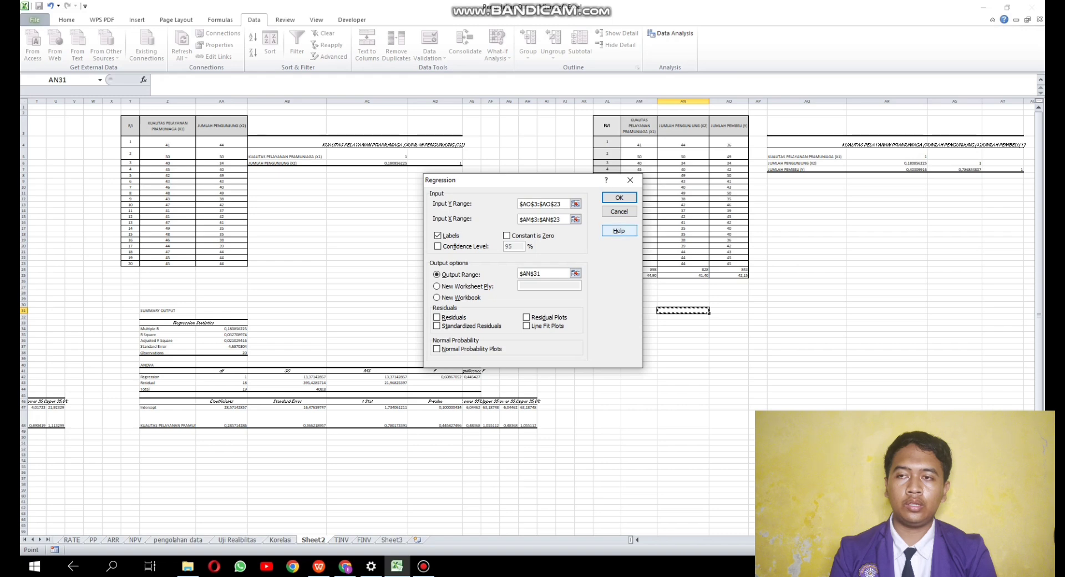
left_click(619, 198)
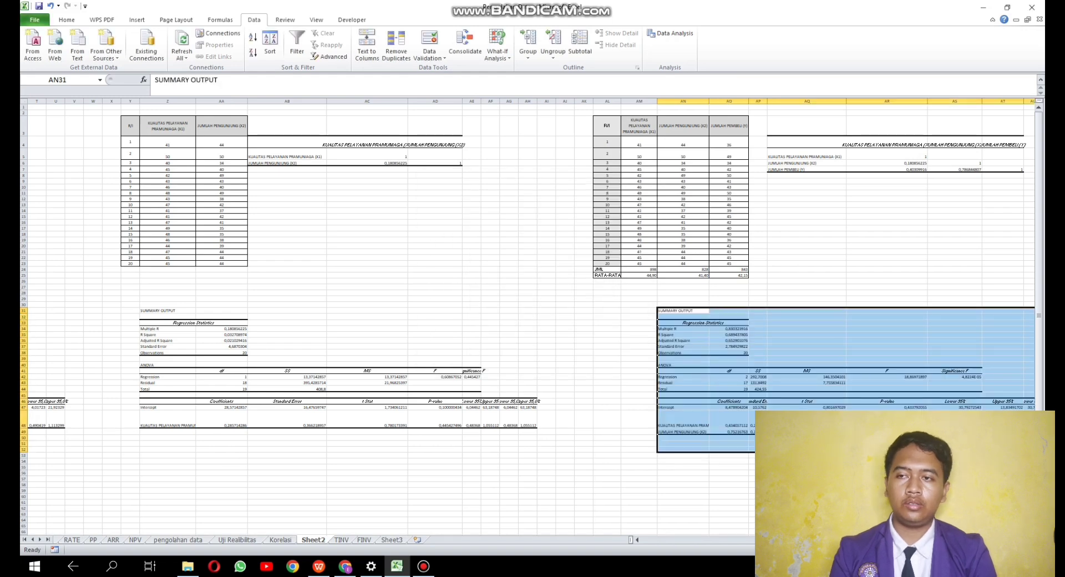
left_click(808, 270)
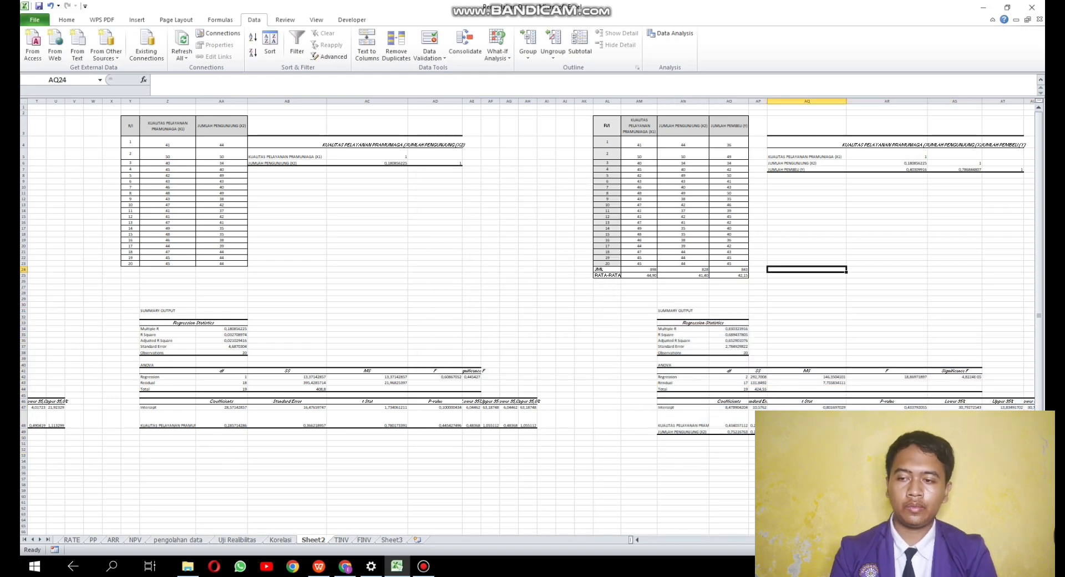
- Review the correlation and regression outputs of all the data tables on Sheet2
left_click(807, 323)
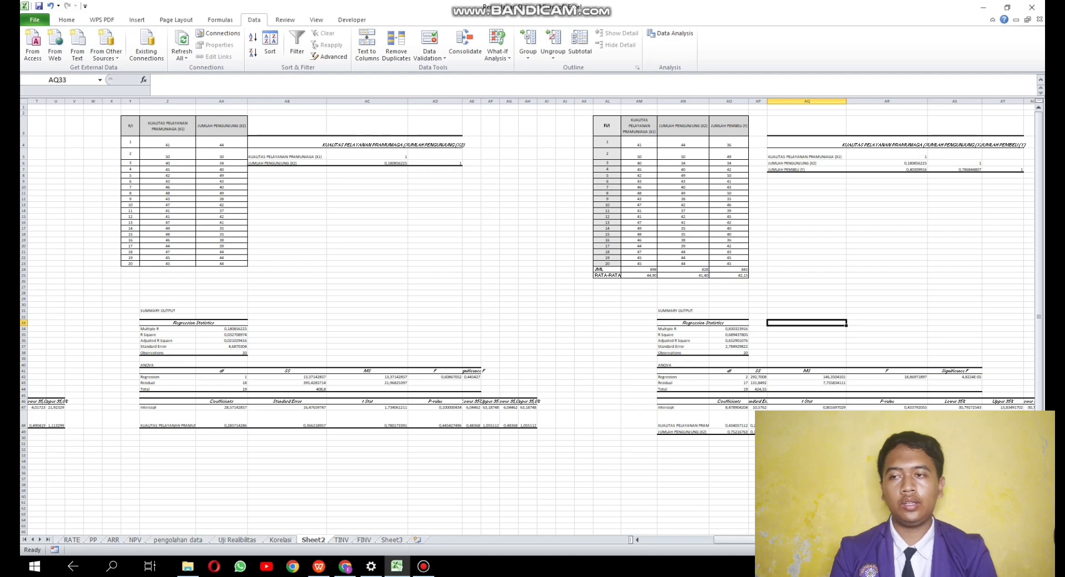
scroll(528, 316, "down", 3, "ctrl")
scroll(527, 316, "up", 2, "ctrl")
scroll(527, 316, "down", 2, "ctrl")
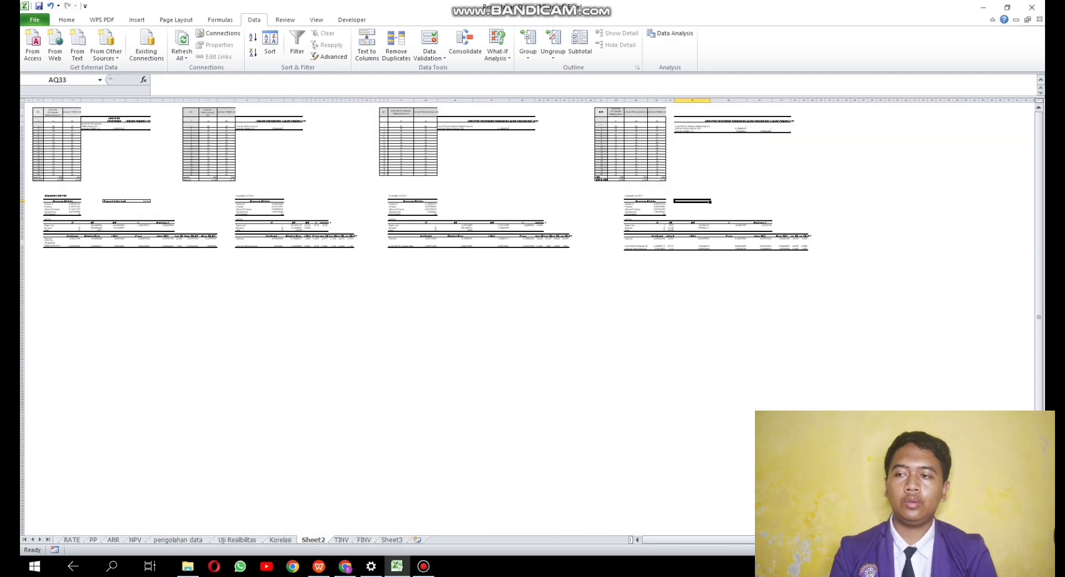
scroll(527, 316, "up", 3, "ctrl")
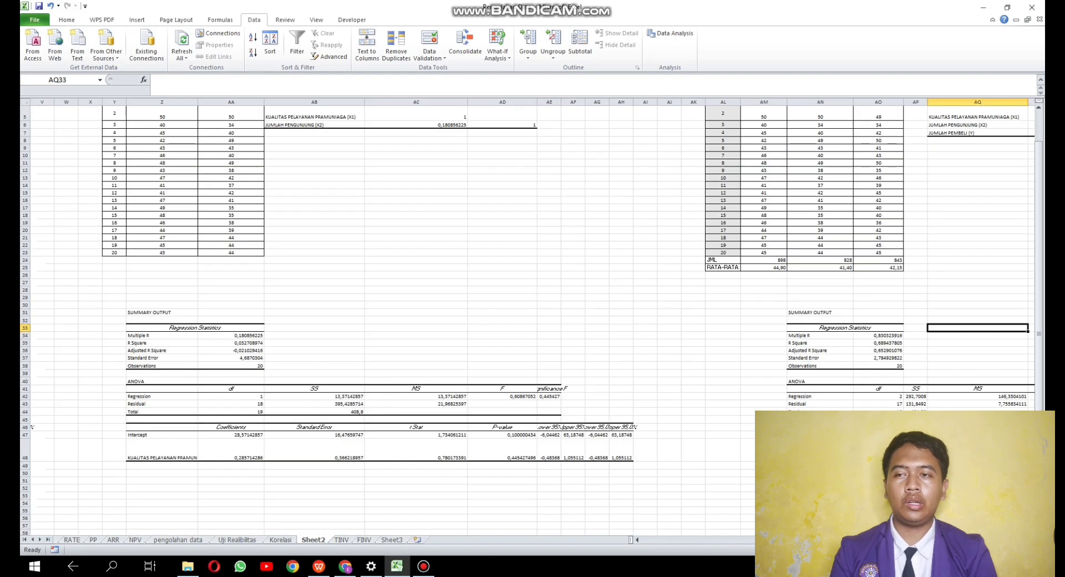
scroll(527, 316, "down", 3, "ctrl")
scroll(527, 316, "up", 1, "ctrl")
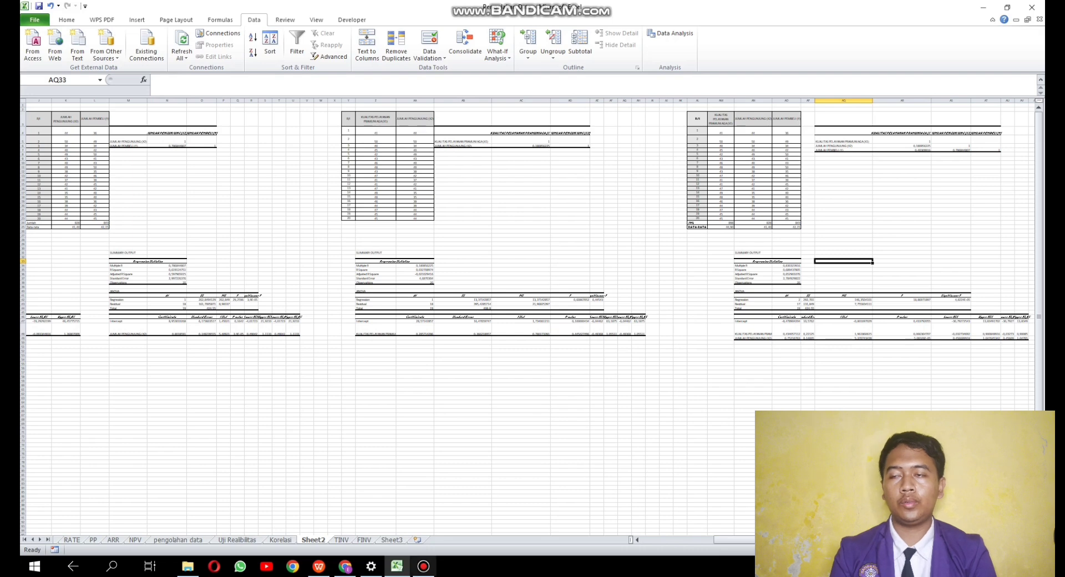
left_click(423, 566)
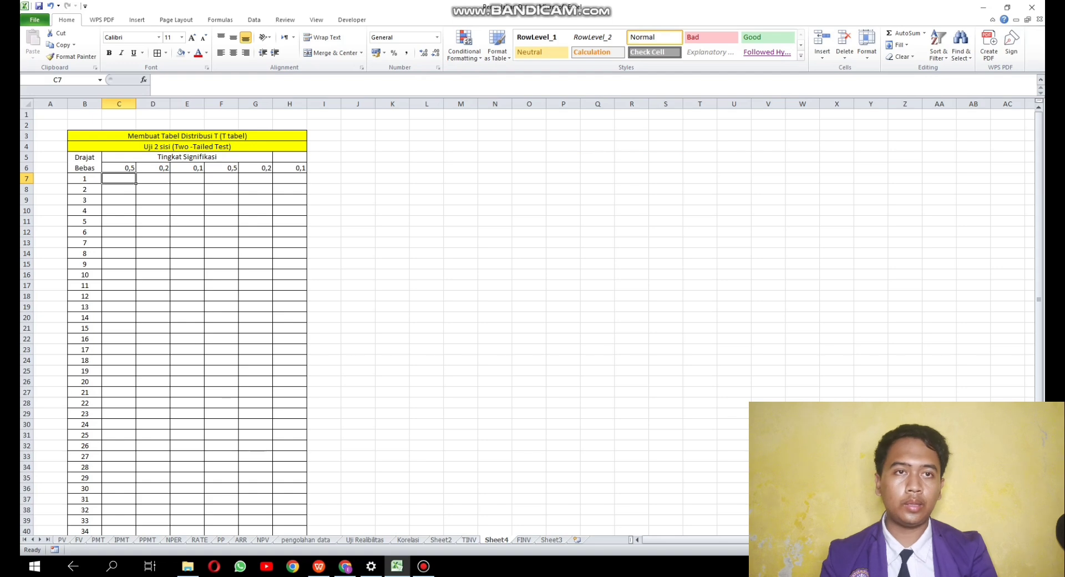
- Examine the finished two-tailed T distribution table on the TINV sheet
left_click(468, 540)
scroll(213, 307, "up", 1)
scroll(213, 307, "up", 2)
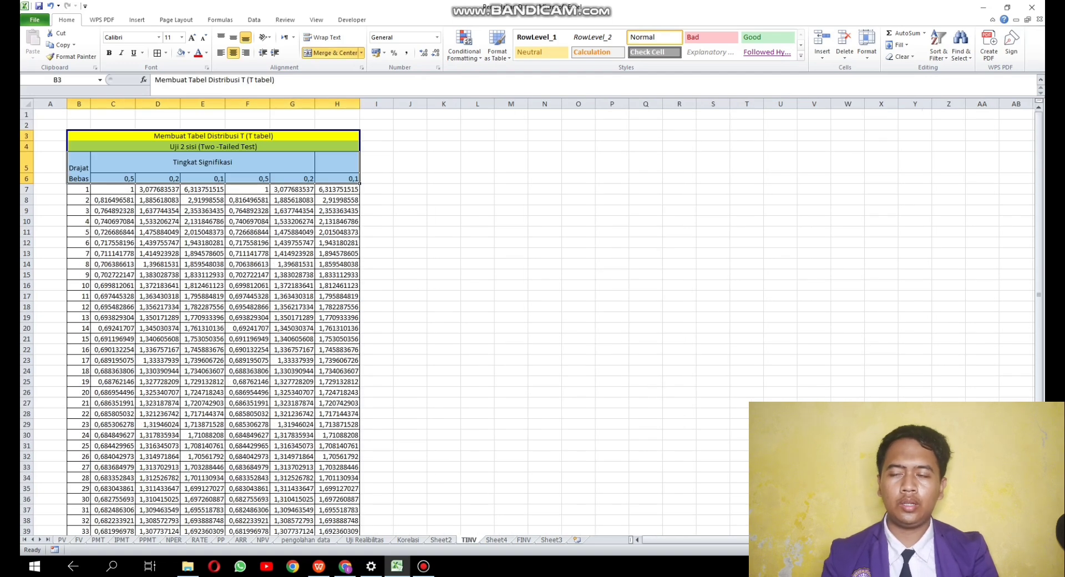
left_click_drag(114, 190, 360, 510)
scroll(360, 510, "up", 2)
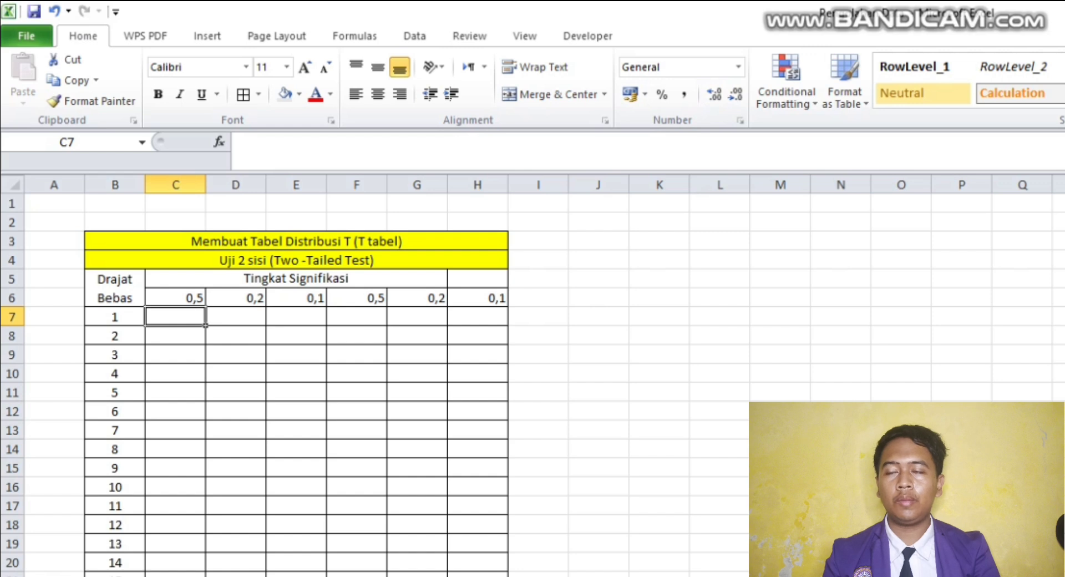
- Enter =TINV($C$6;$B7) in C7 of the empty T distribution table, for significance 0,5 and 1 degree of freedom
type("=")
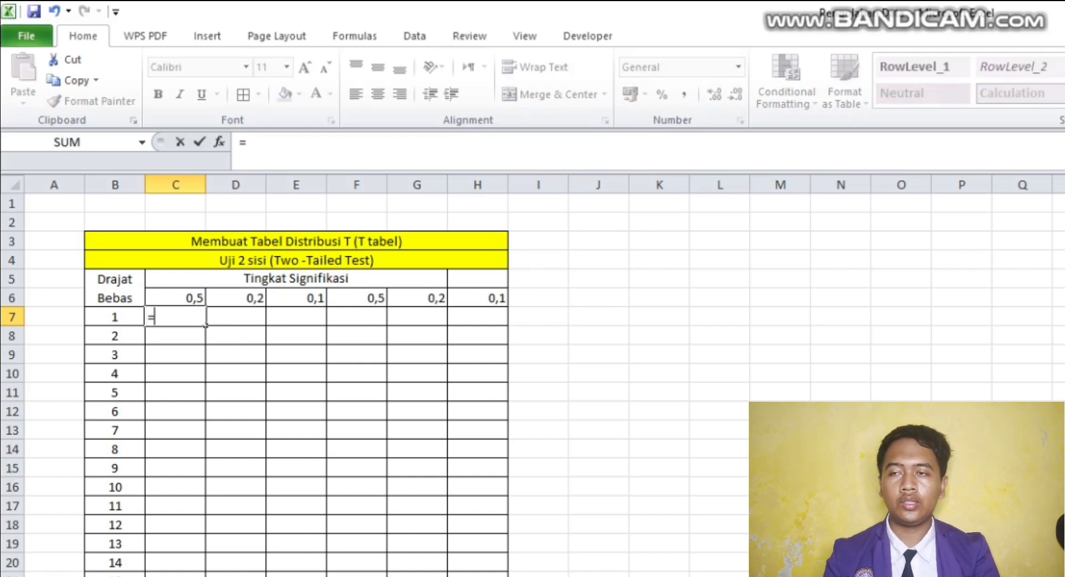
type("TI")
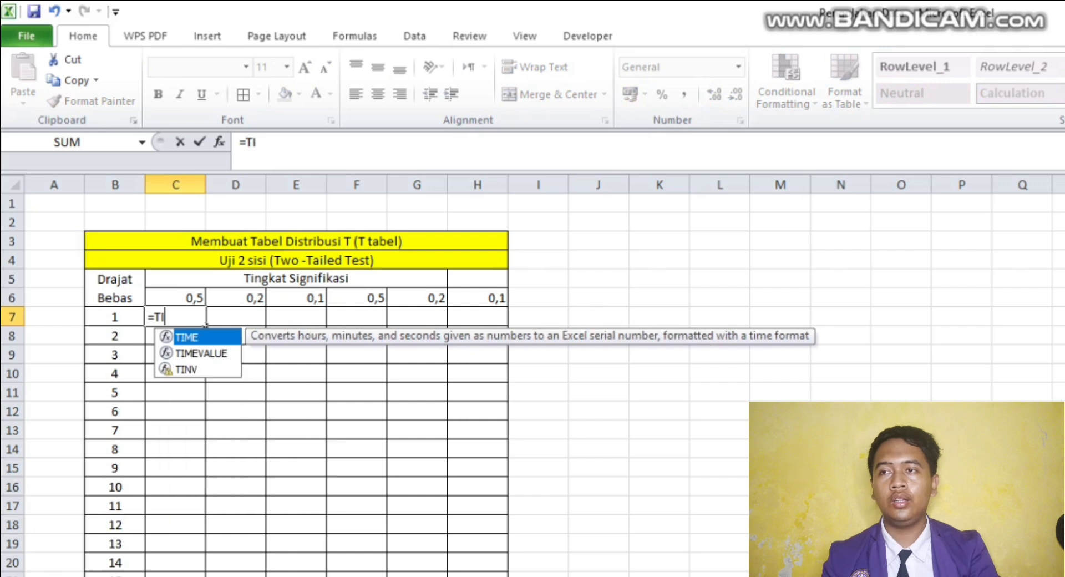
type("NV(")
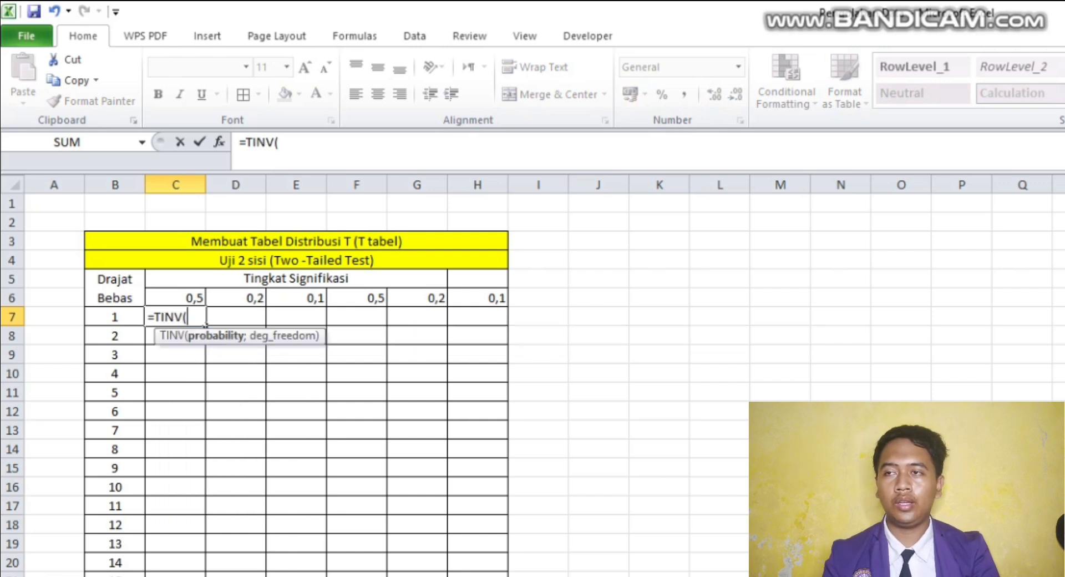
key("Up")
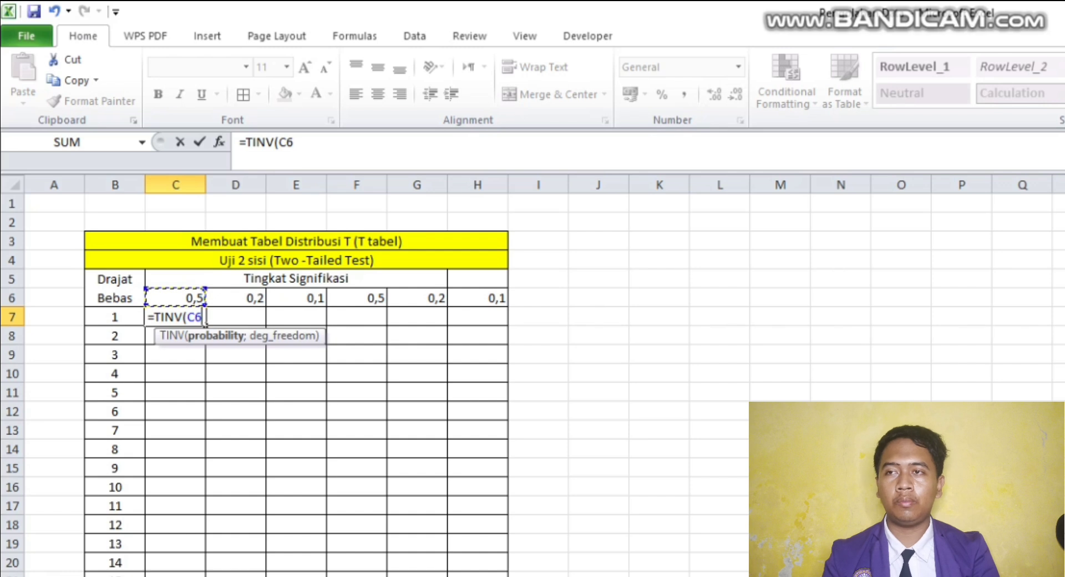
key("F4")
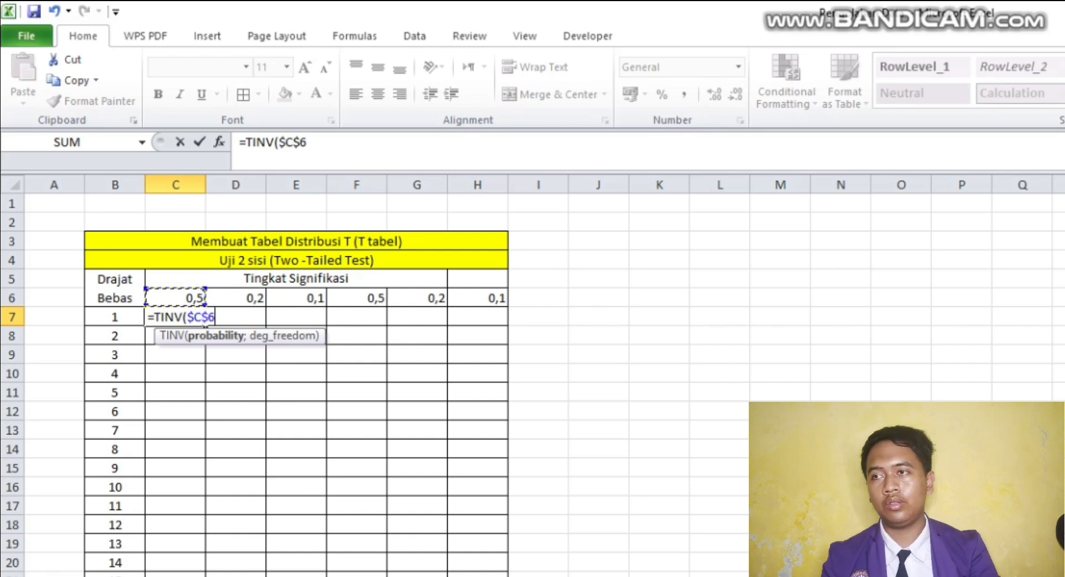
type(";")
key("Left")
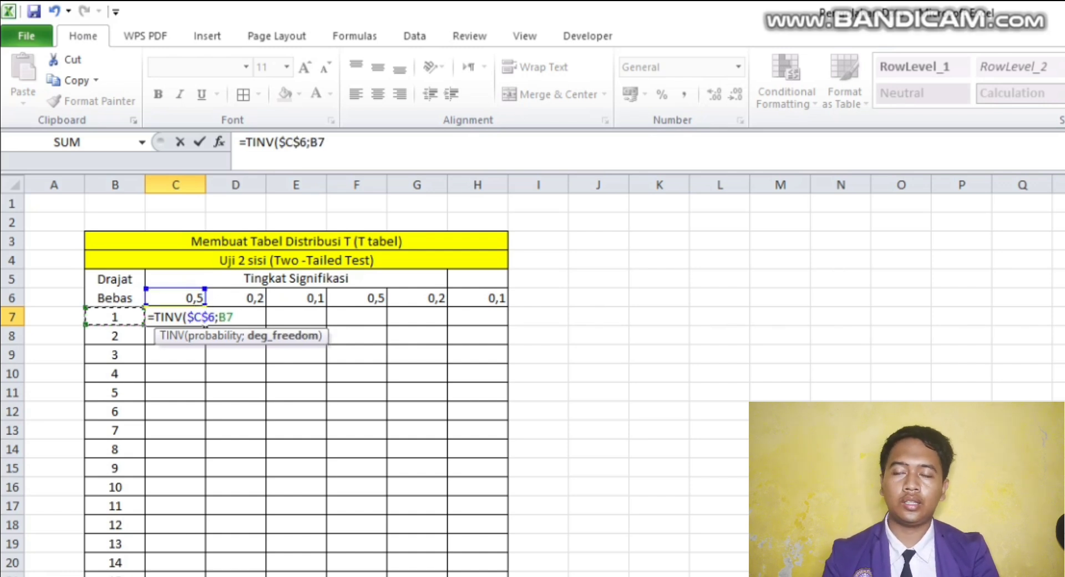
key("F4")
key("F4")
key("F4")
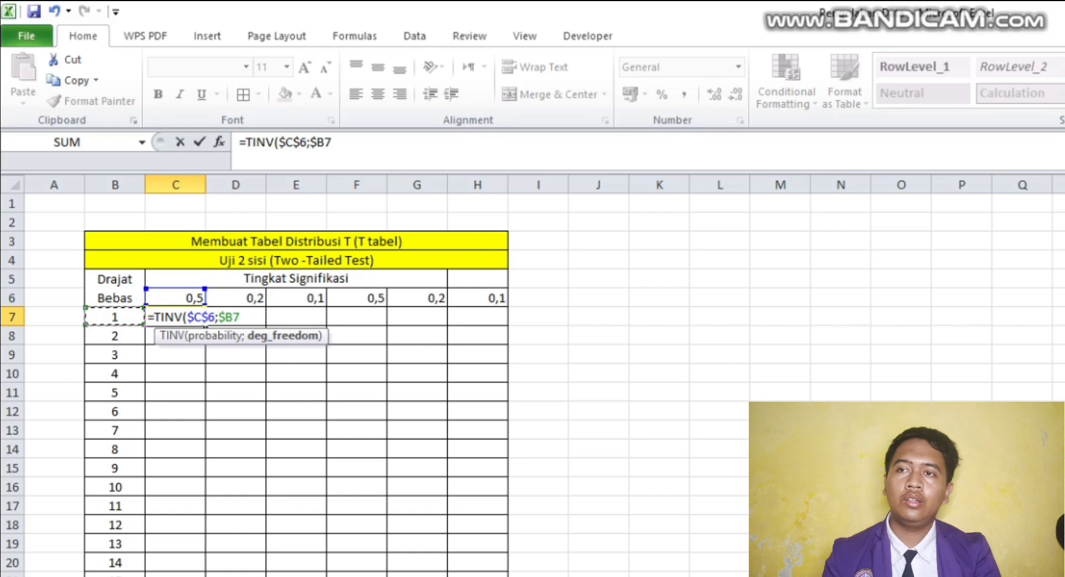
type(")")
key("Return")
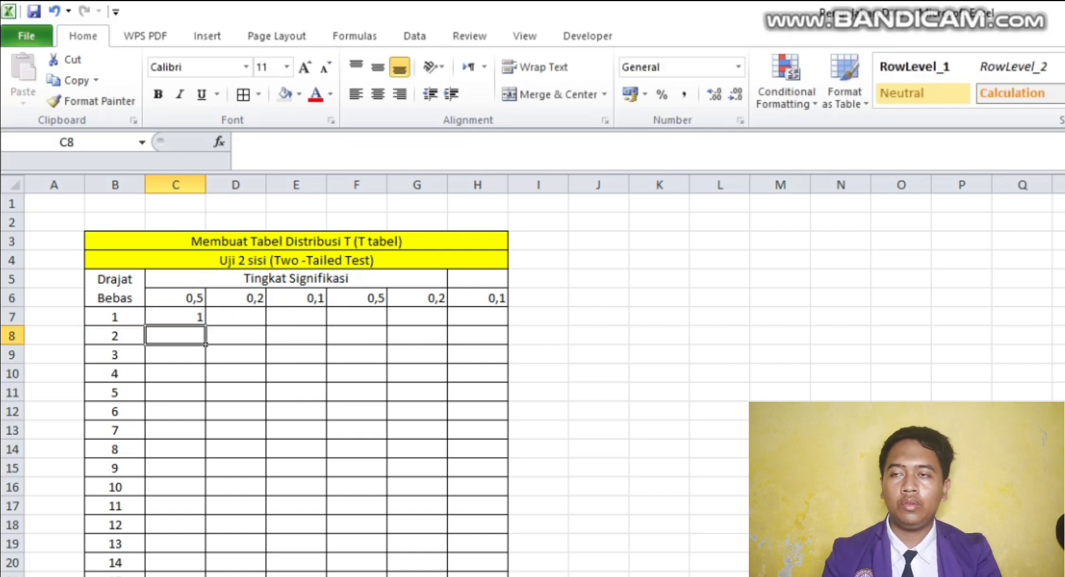
- Try to copy the TINV formula from C7 across to H7 and undo the fill
key("Up")
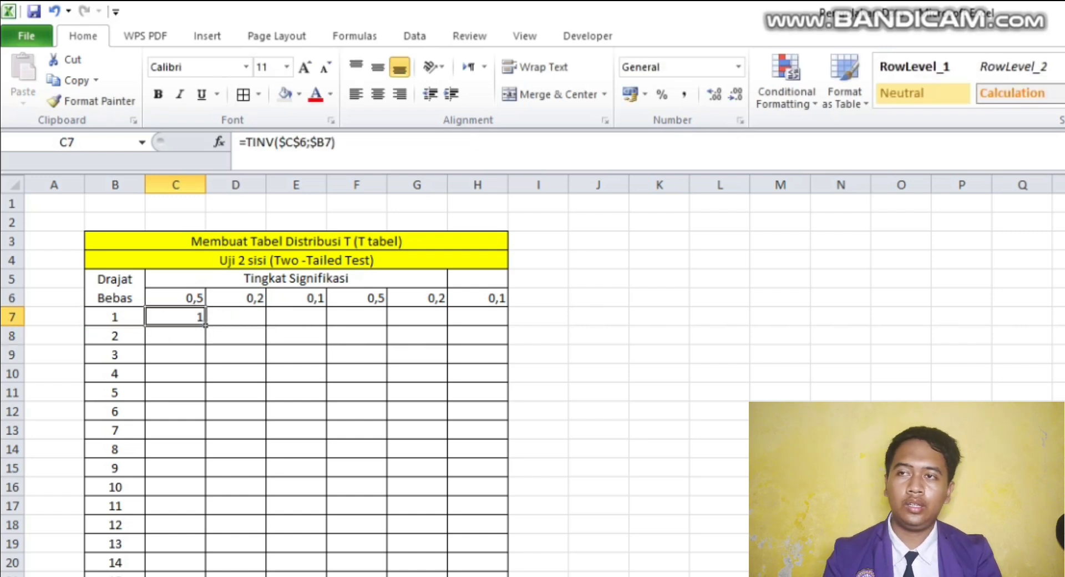
left_click_drag(206, 326, 507, 325)
key("ctrl+z")
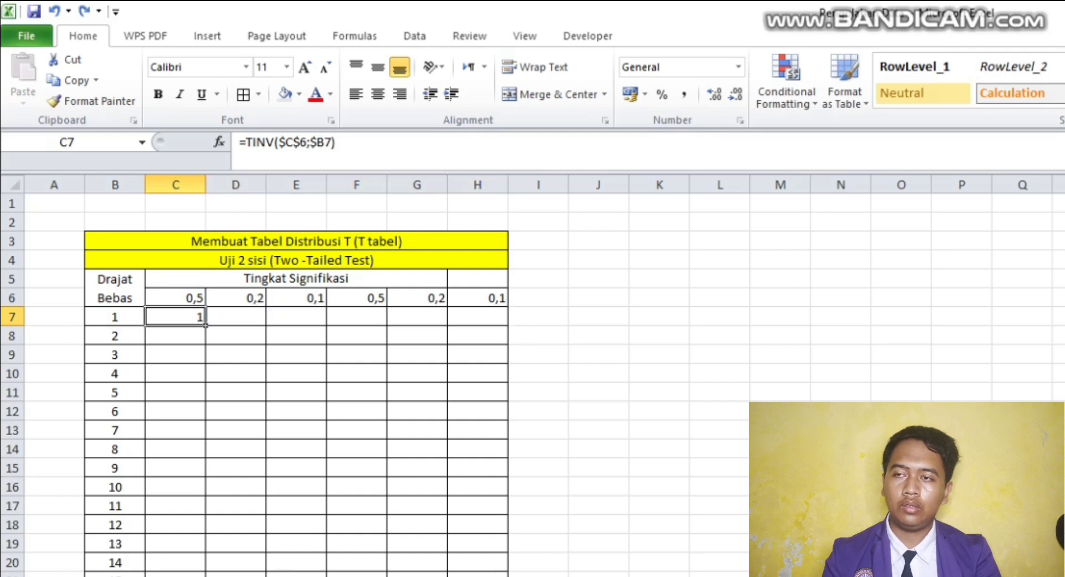
left_click_drag(205, 326, 507, 326)
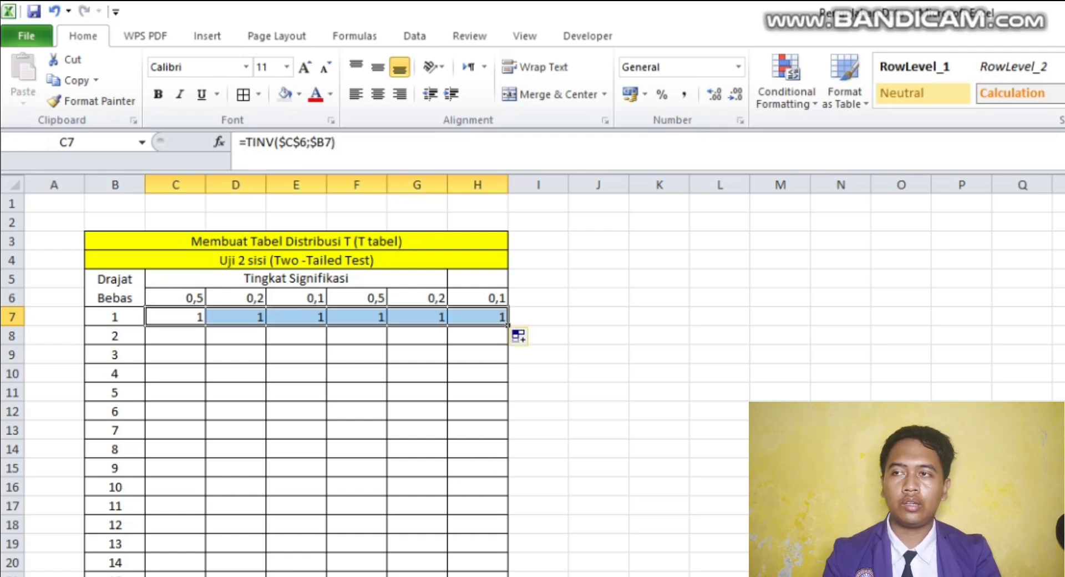
key("ctrl+z")
- Change the probability reference in C7 so the column is relative, giving =TINV(C$6;$B7)
double_click(205, 322)
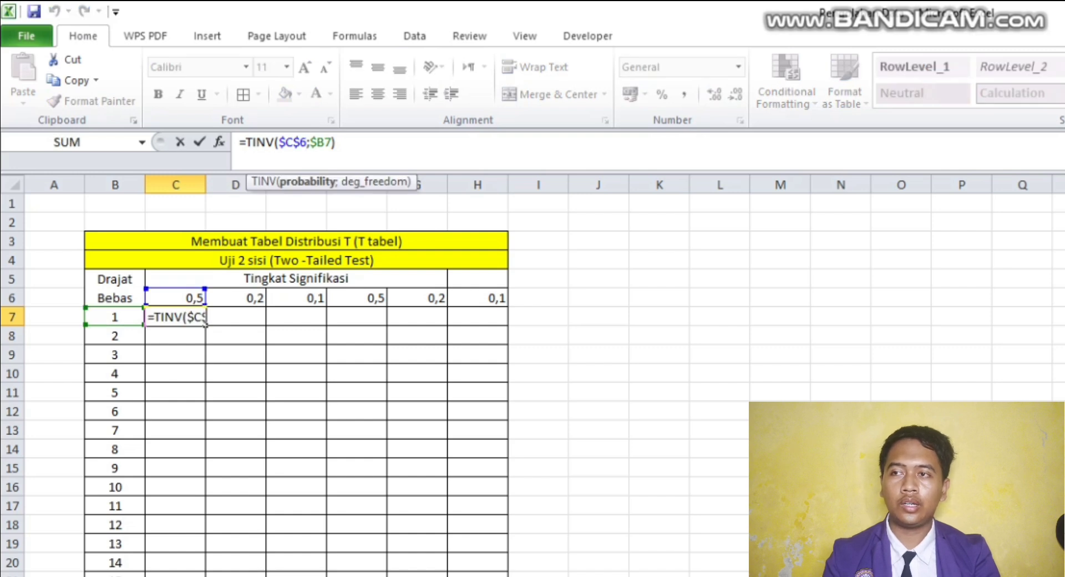
key("F4")
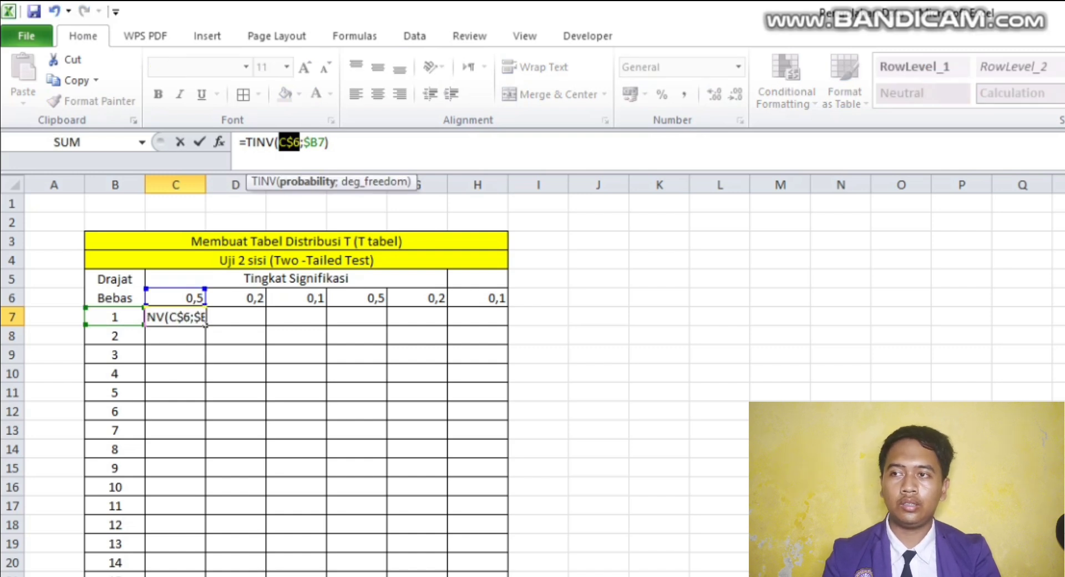
key("Return")
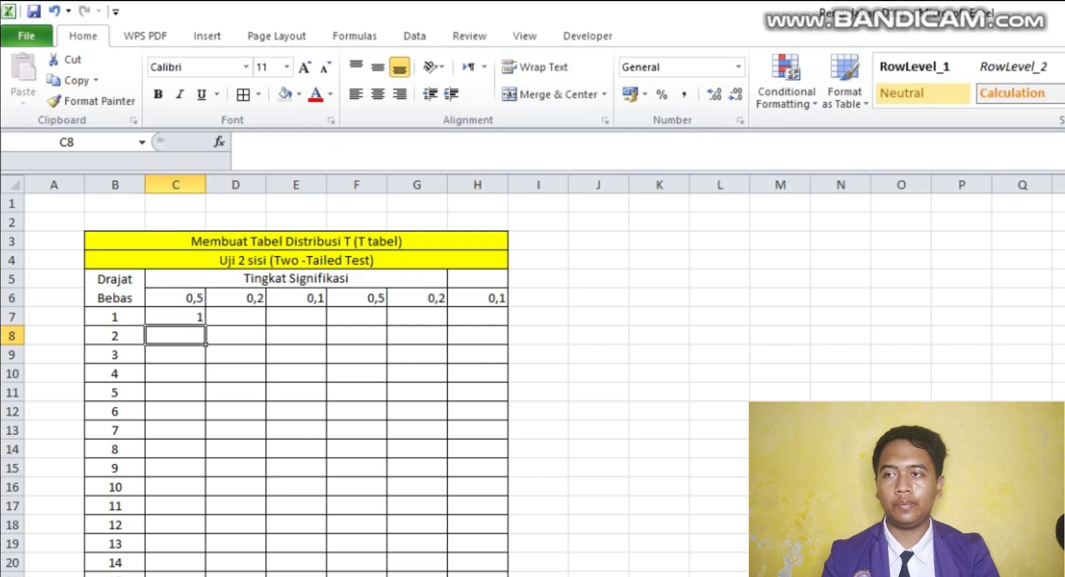
- Copy the TINV formula from C7 across to H7 and down through all degrees-of-freedom rows of the T table
key("Up")
left_click_drag(205, 325, 507, 326)
double_click(507, 326)
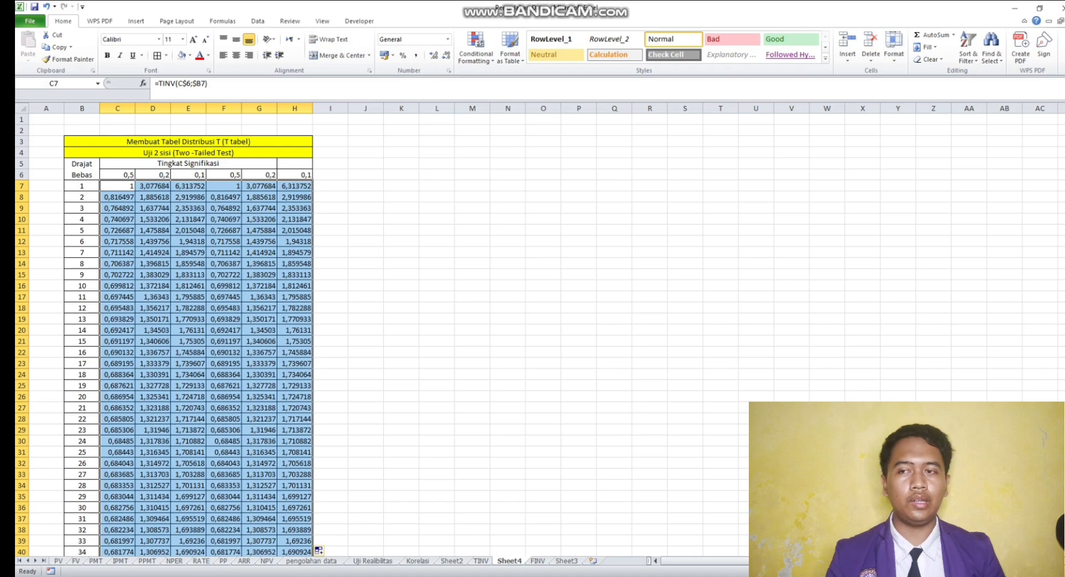
scroll(189, 333, "down", 5)
scroll(401, 289, "up", 5)
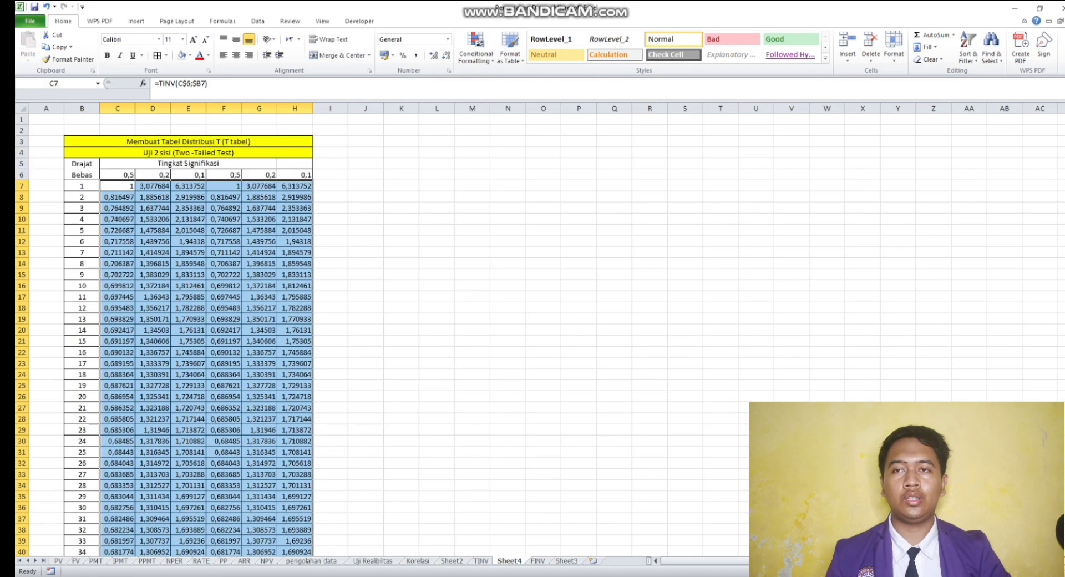
left_click(401, 264)
scroll(402, 264, "down", 2)
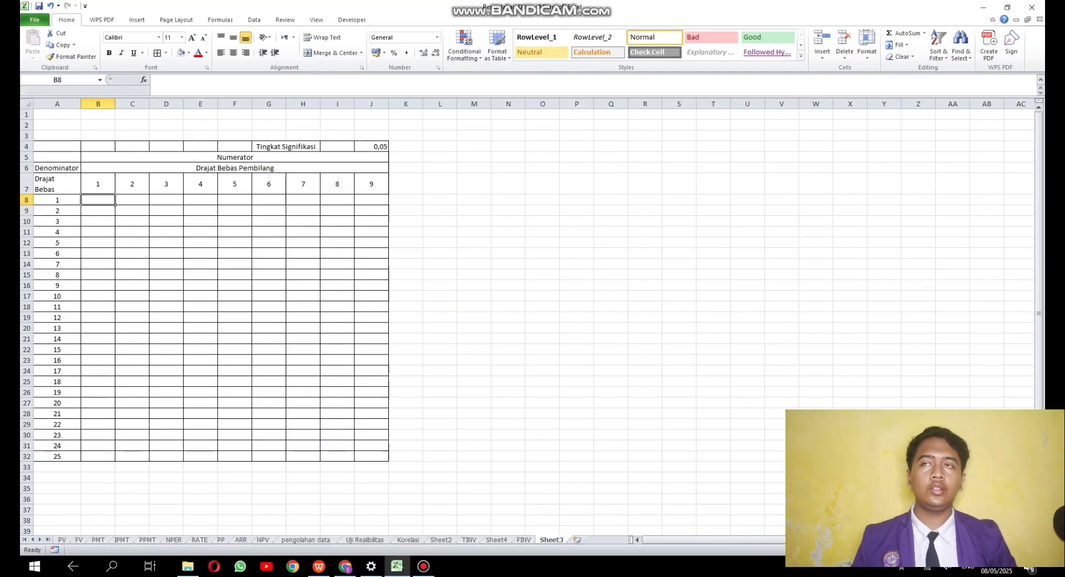
- Start an FINV formula in B8 of the empty F table on Sheet3, with $J$4 as the absolute probability reference
key("ctrl+Page_Up")
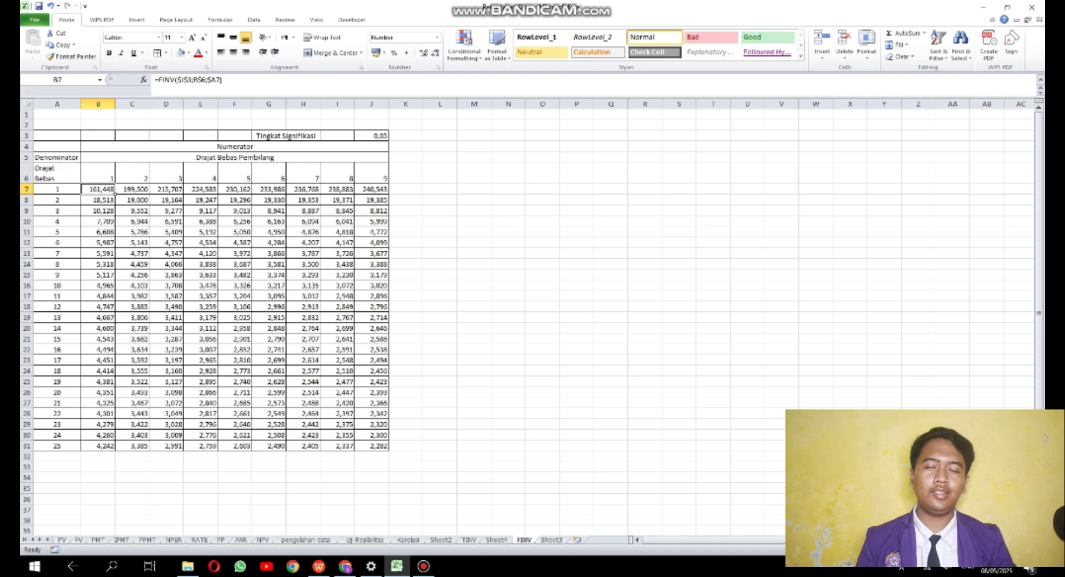
key("ctrl+Page_Down")
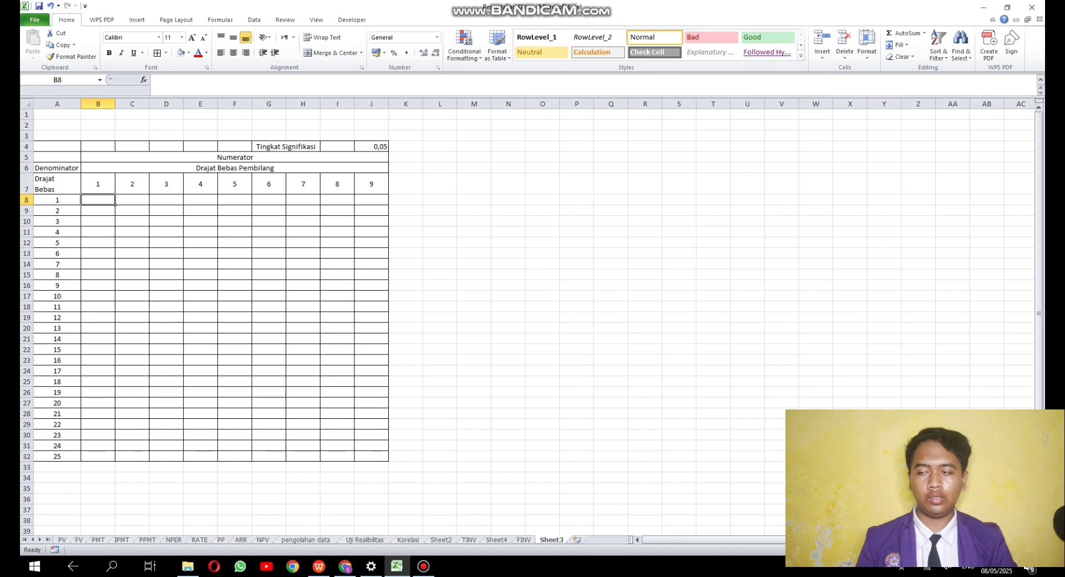
type("=")
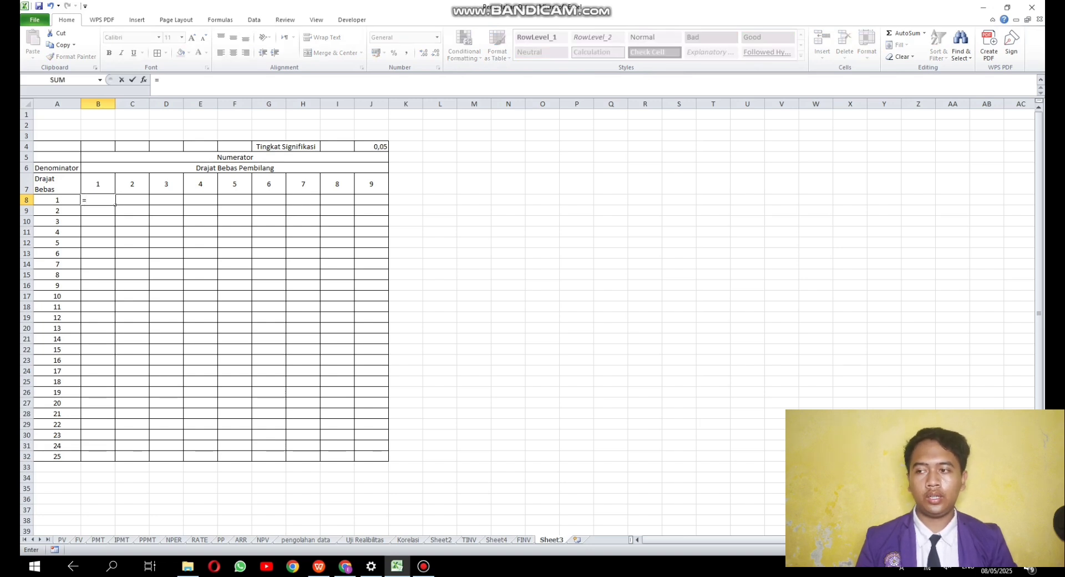
type("FINV")
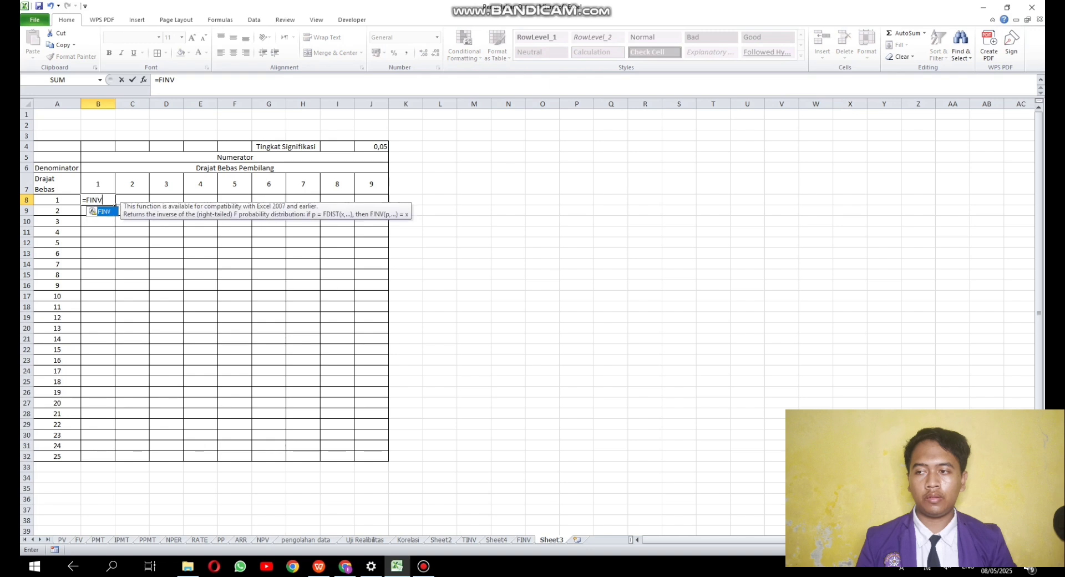
type("(")
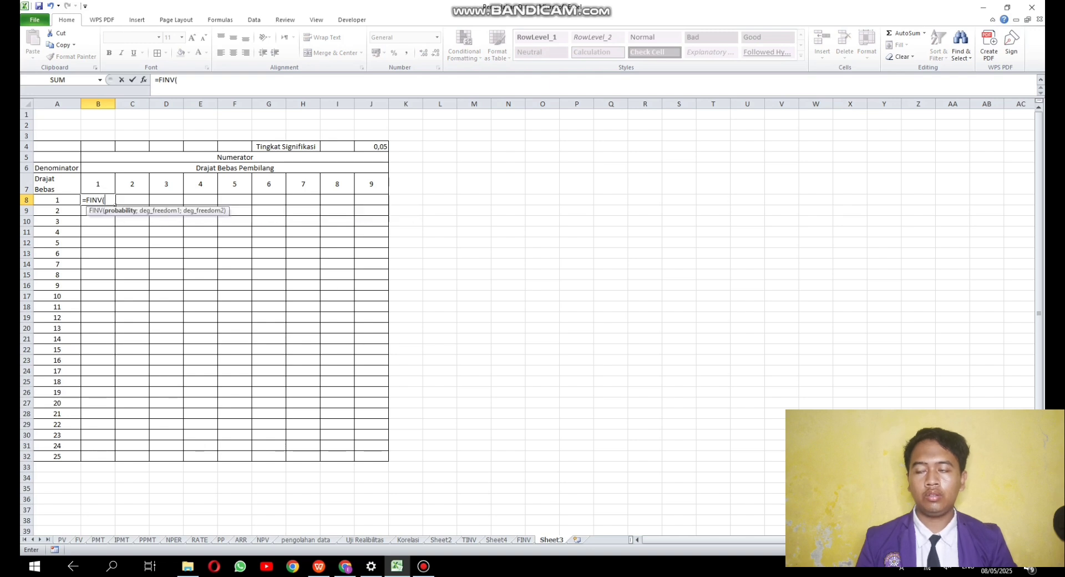
key("Up")
key("Up")
key("Up")
key("Up")
key("Right")
key("Right")
key("Right")
key("Right")
key("Right")
key("Right")
key("Right")
key("Right")
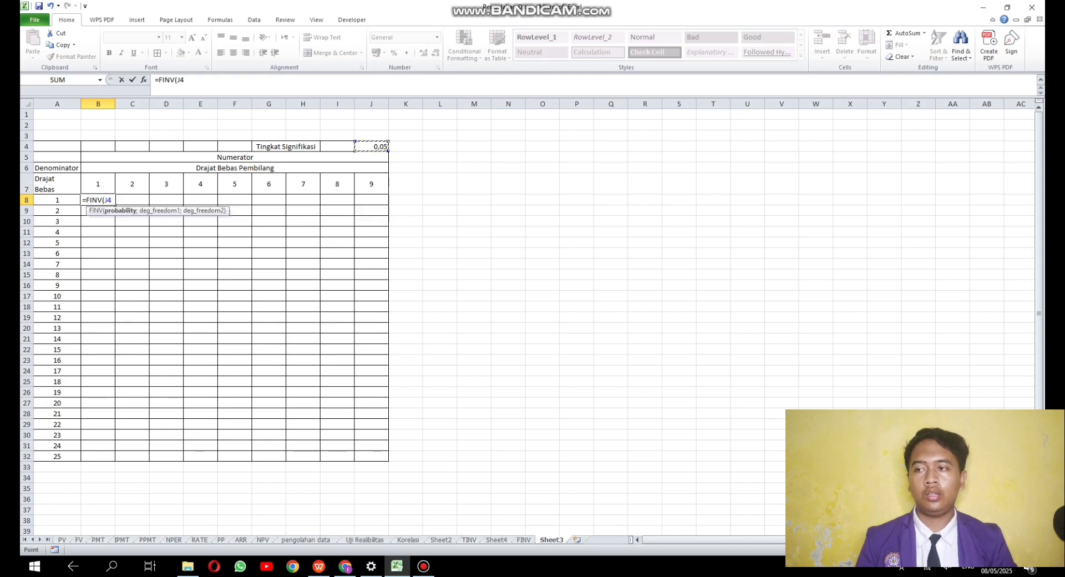
key("F4")
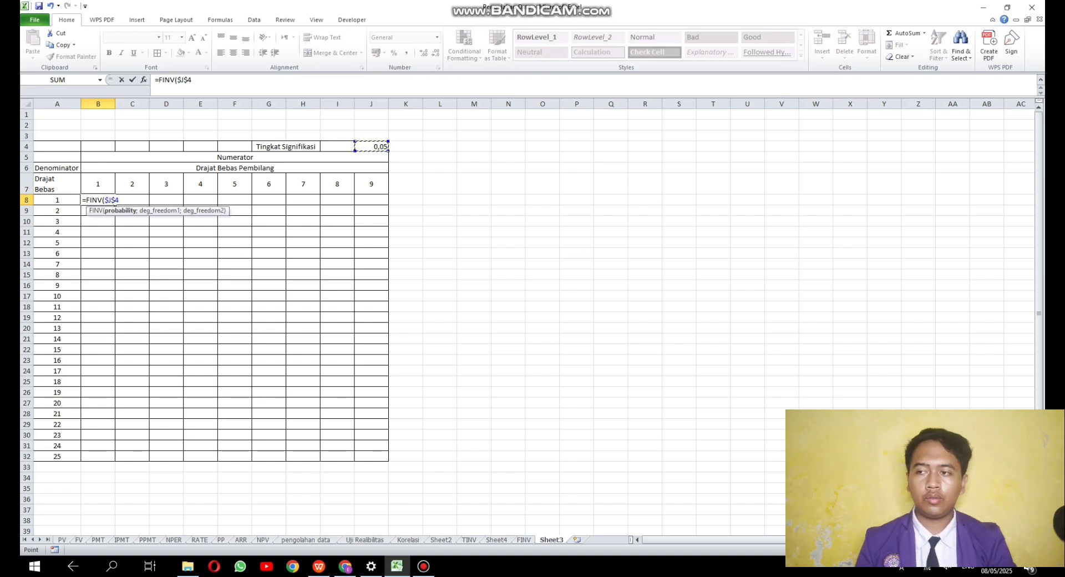
- Complete the formula in B8 as =FINV($J$4;B$7;$A8), using the numerator and denominator degrees of freedom as mixed references
type(";")
key("Up")
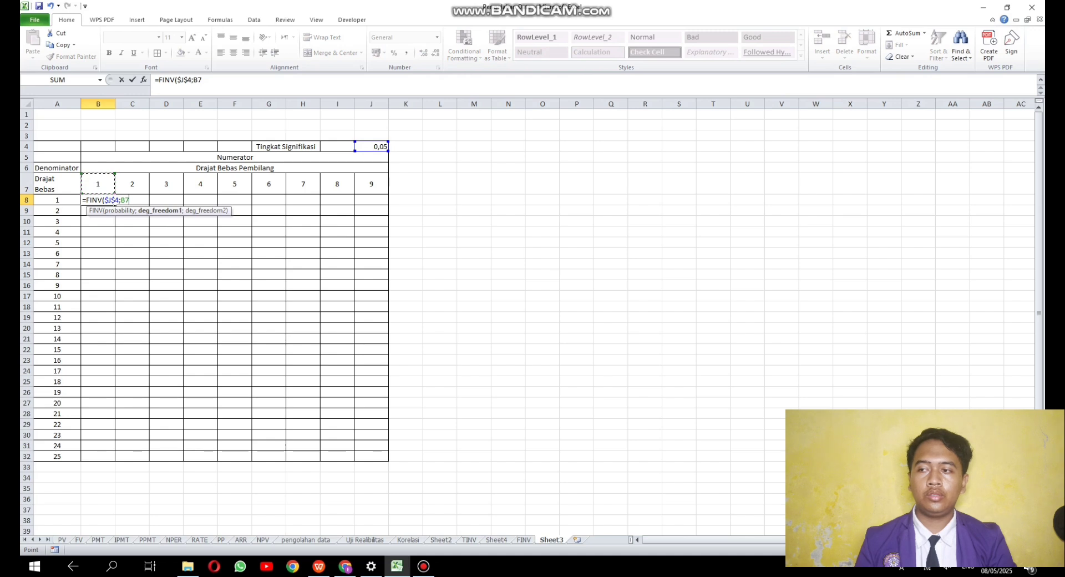
key("F4")
key("F4")
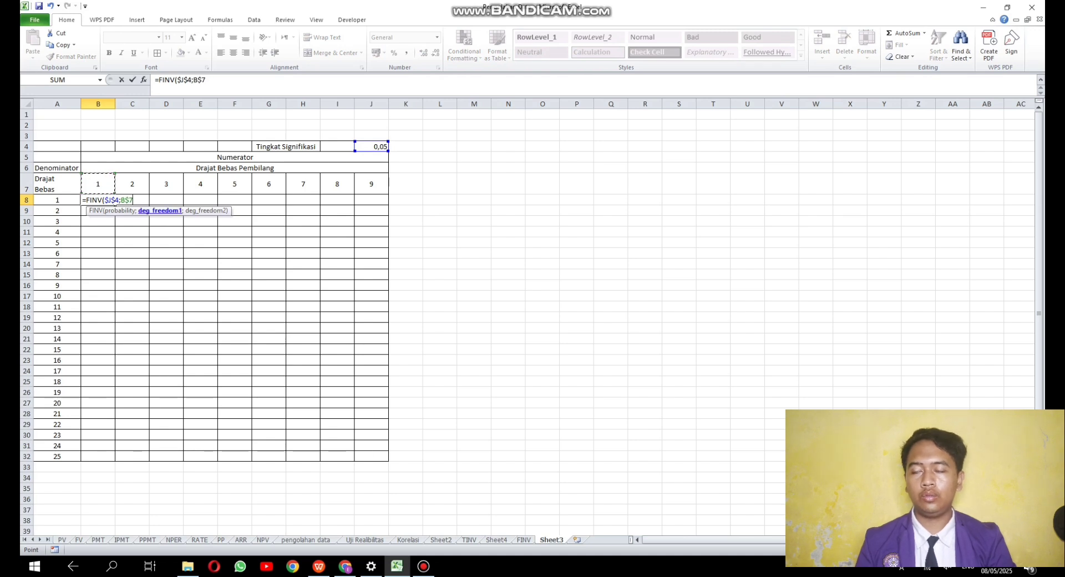
type(";")
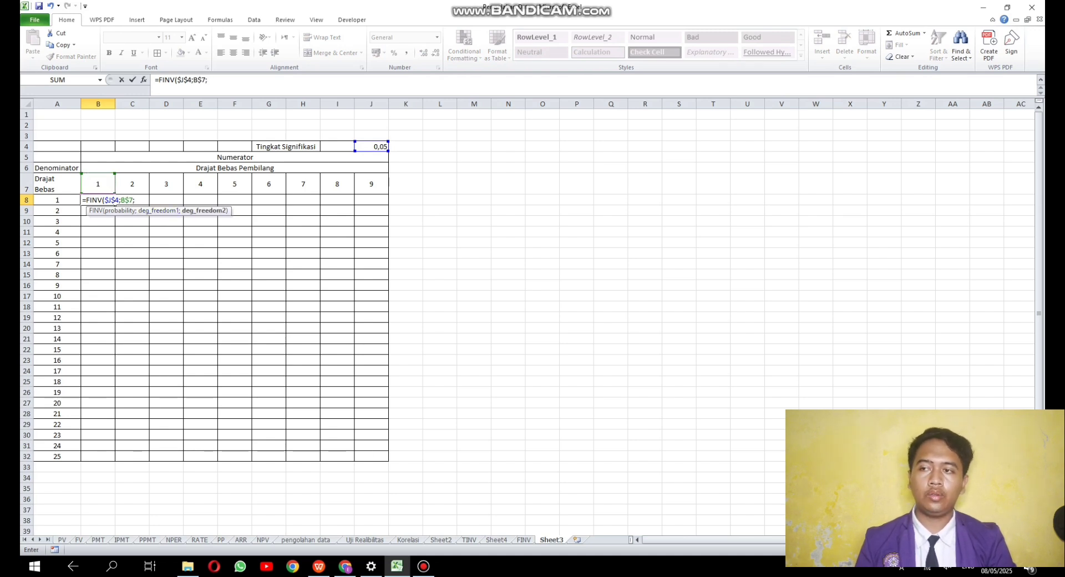
key("Left")
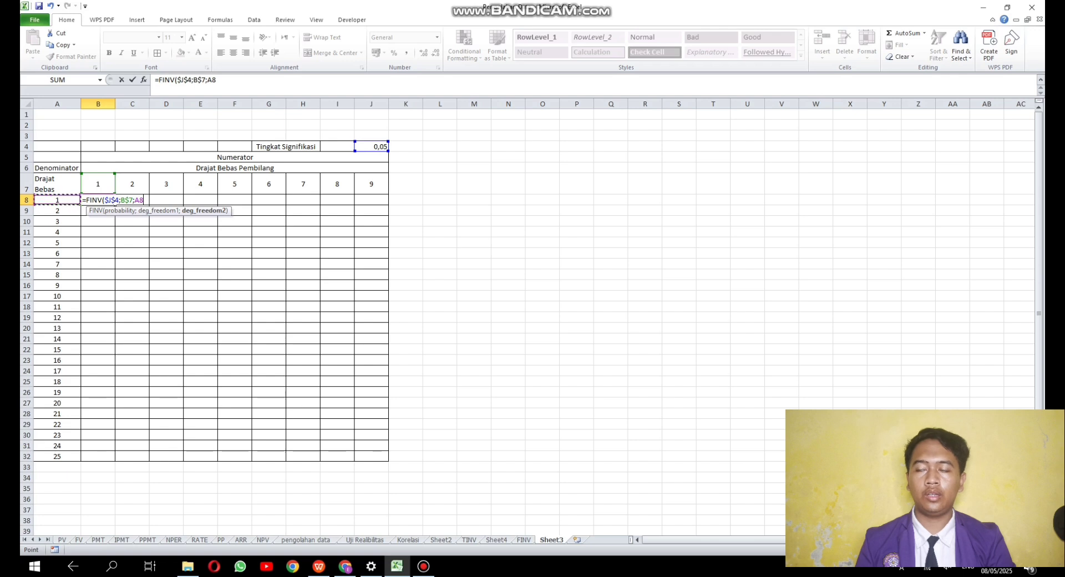
key("F4")
key("F4")
key("F4")
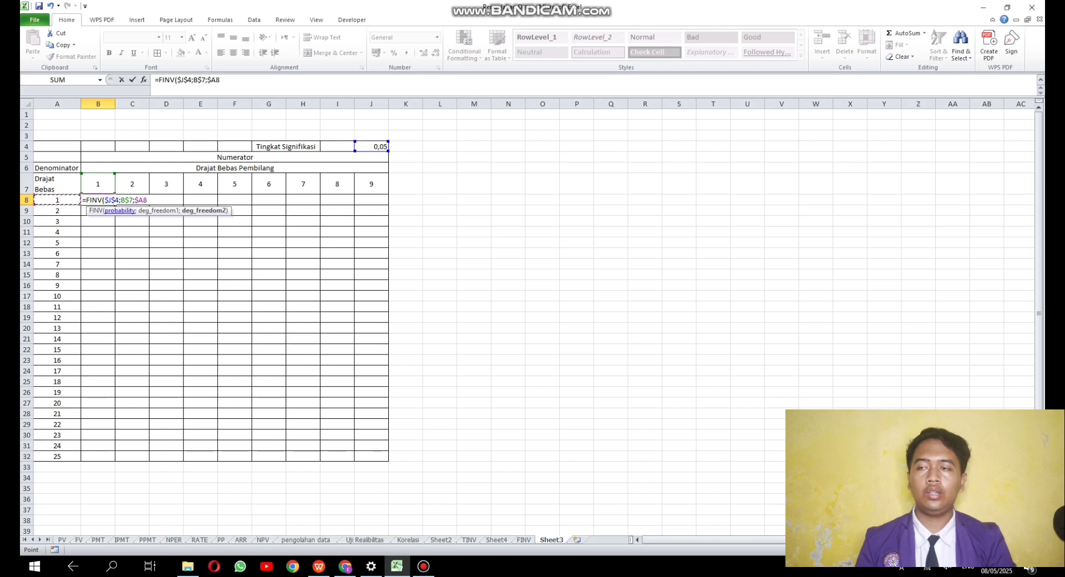
type(")")
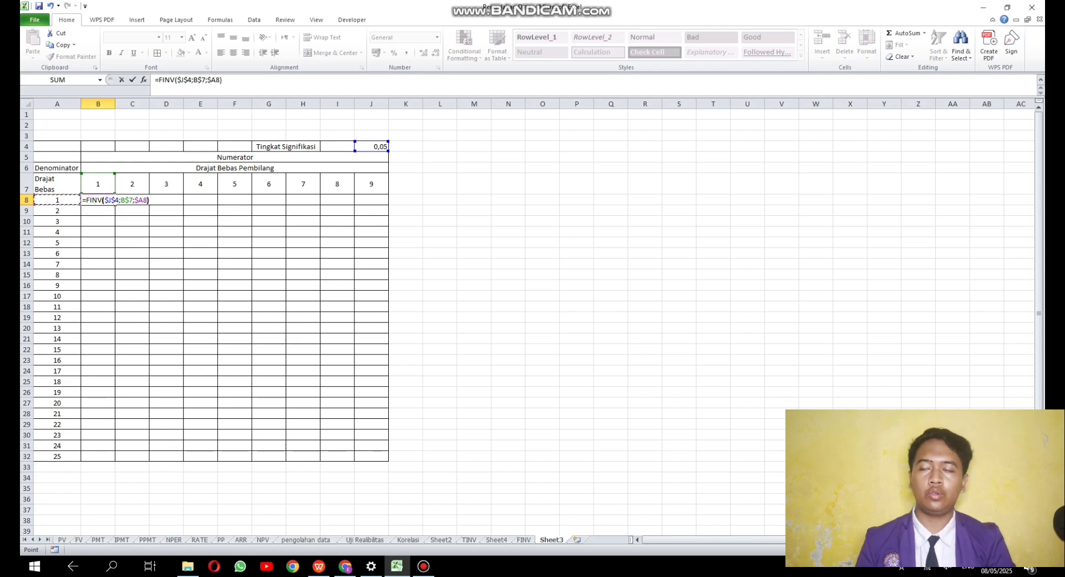
key("Return")
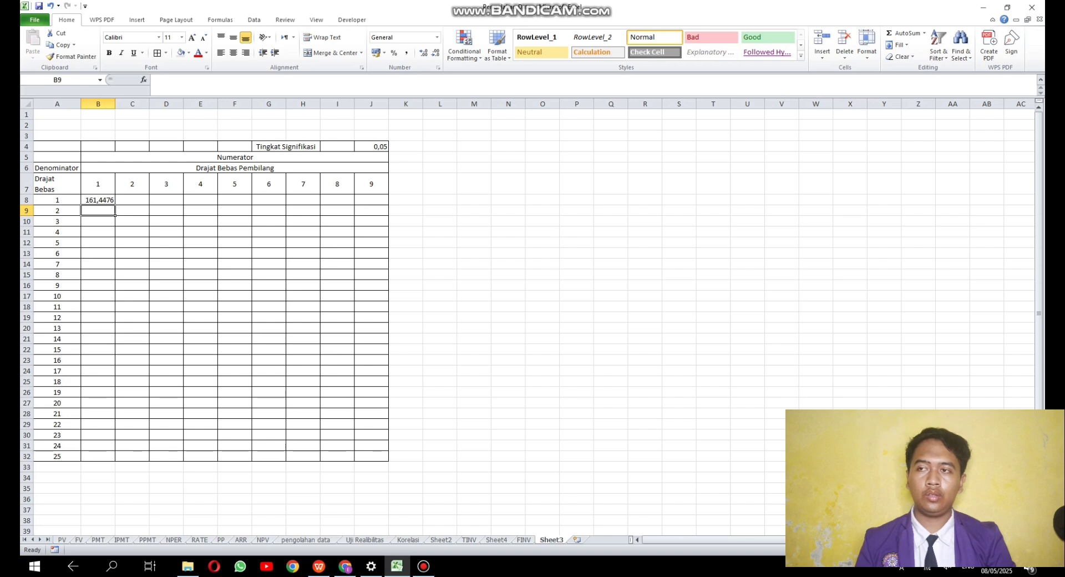
- Copy the FINV formula from B8 across to J8 and down through row 32 of the F table
left_click(113, 202)
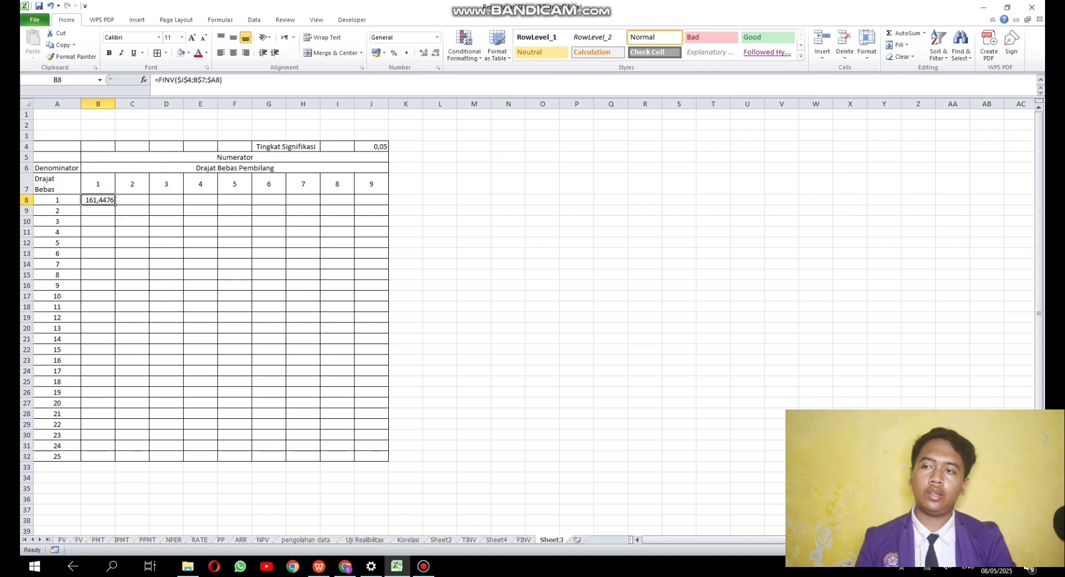
left_click_drag(115, 204, 389, 205)
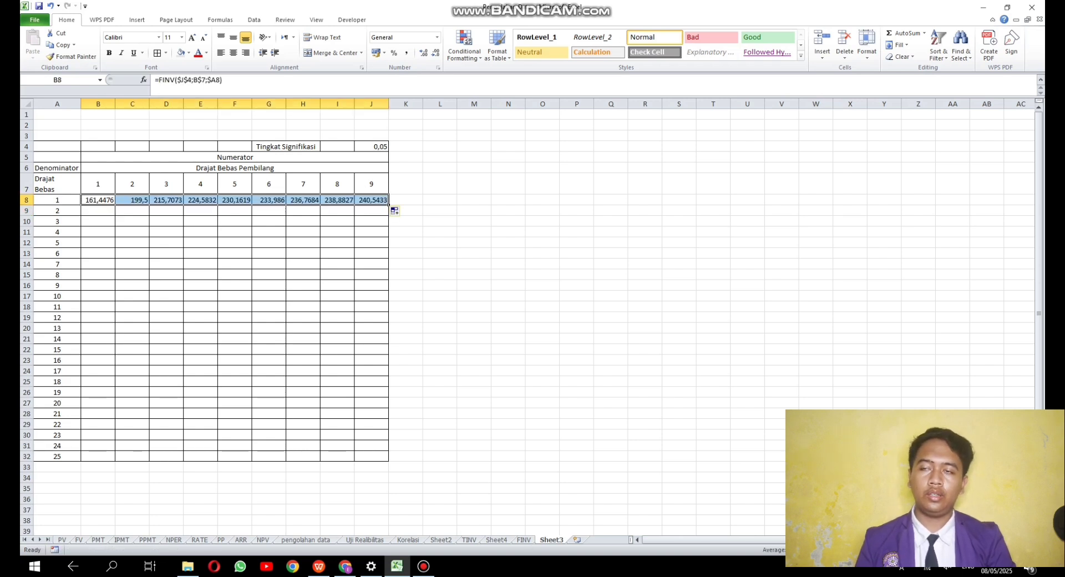
double_click(388, 204)
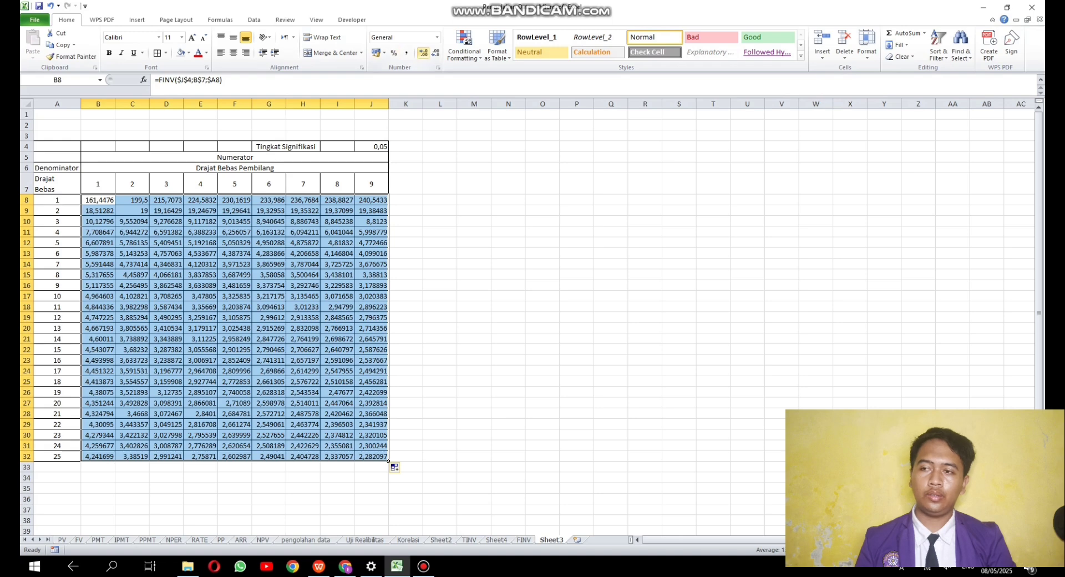
- Format the F table values in B8:J32 to show three decimal places, then deselect the range
left_click(423, 53)
left_click(423, 53)
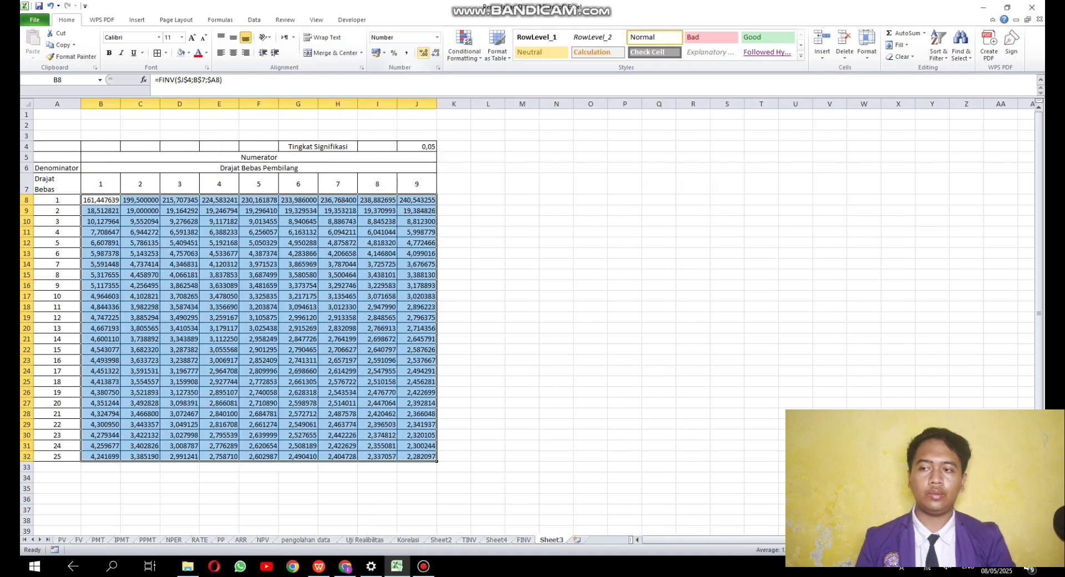
left_click(436, 53)
left_click(436, 53)
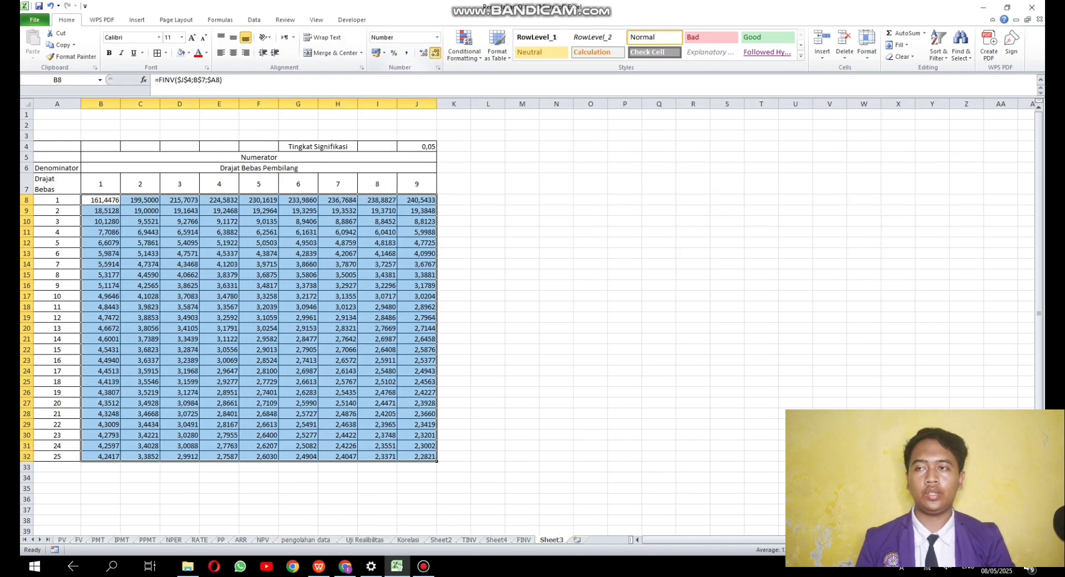
left_click(436, 53)
left_click(435, 53)
left_click(423, 52)
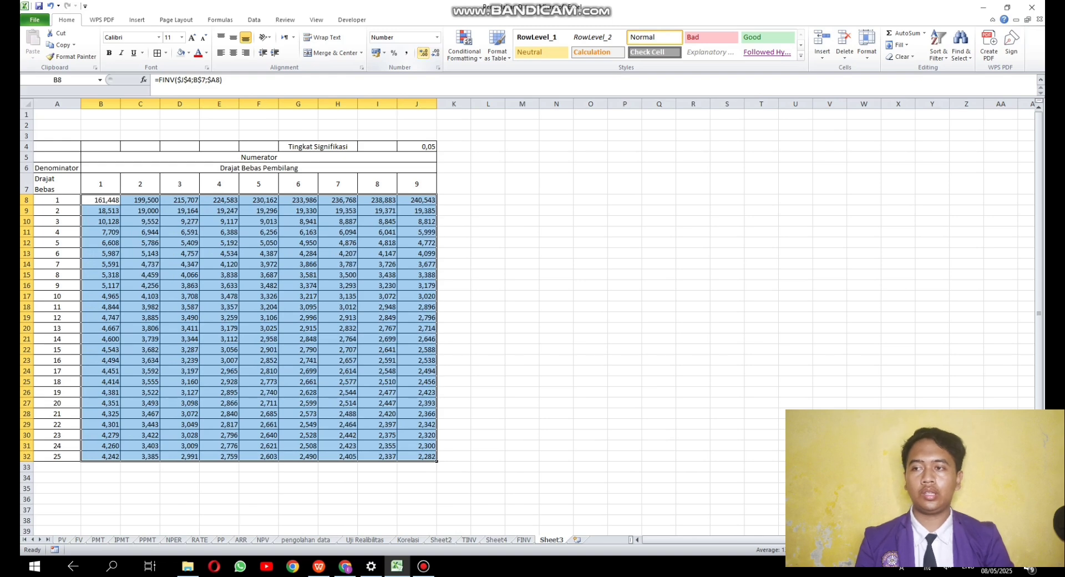
left_click(488, 393)
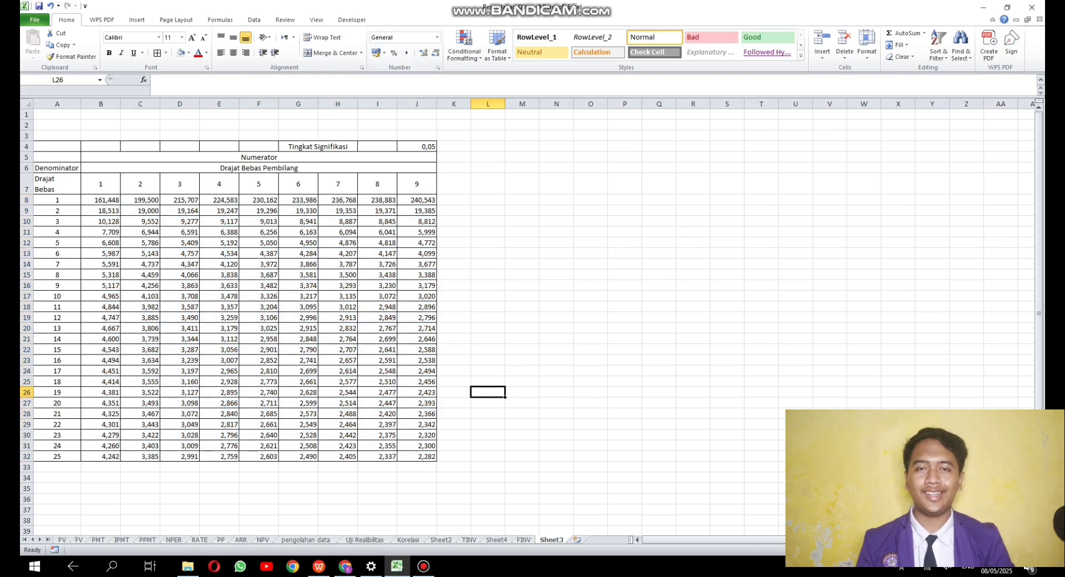